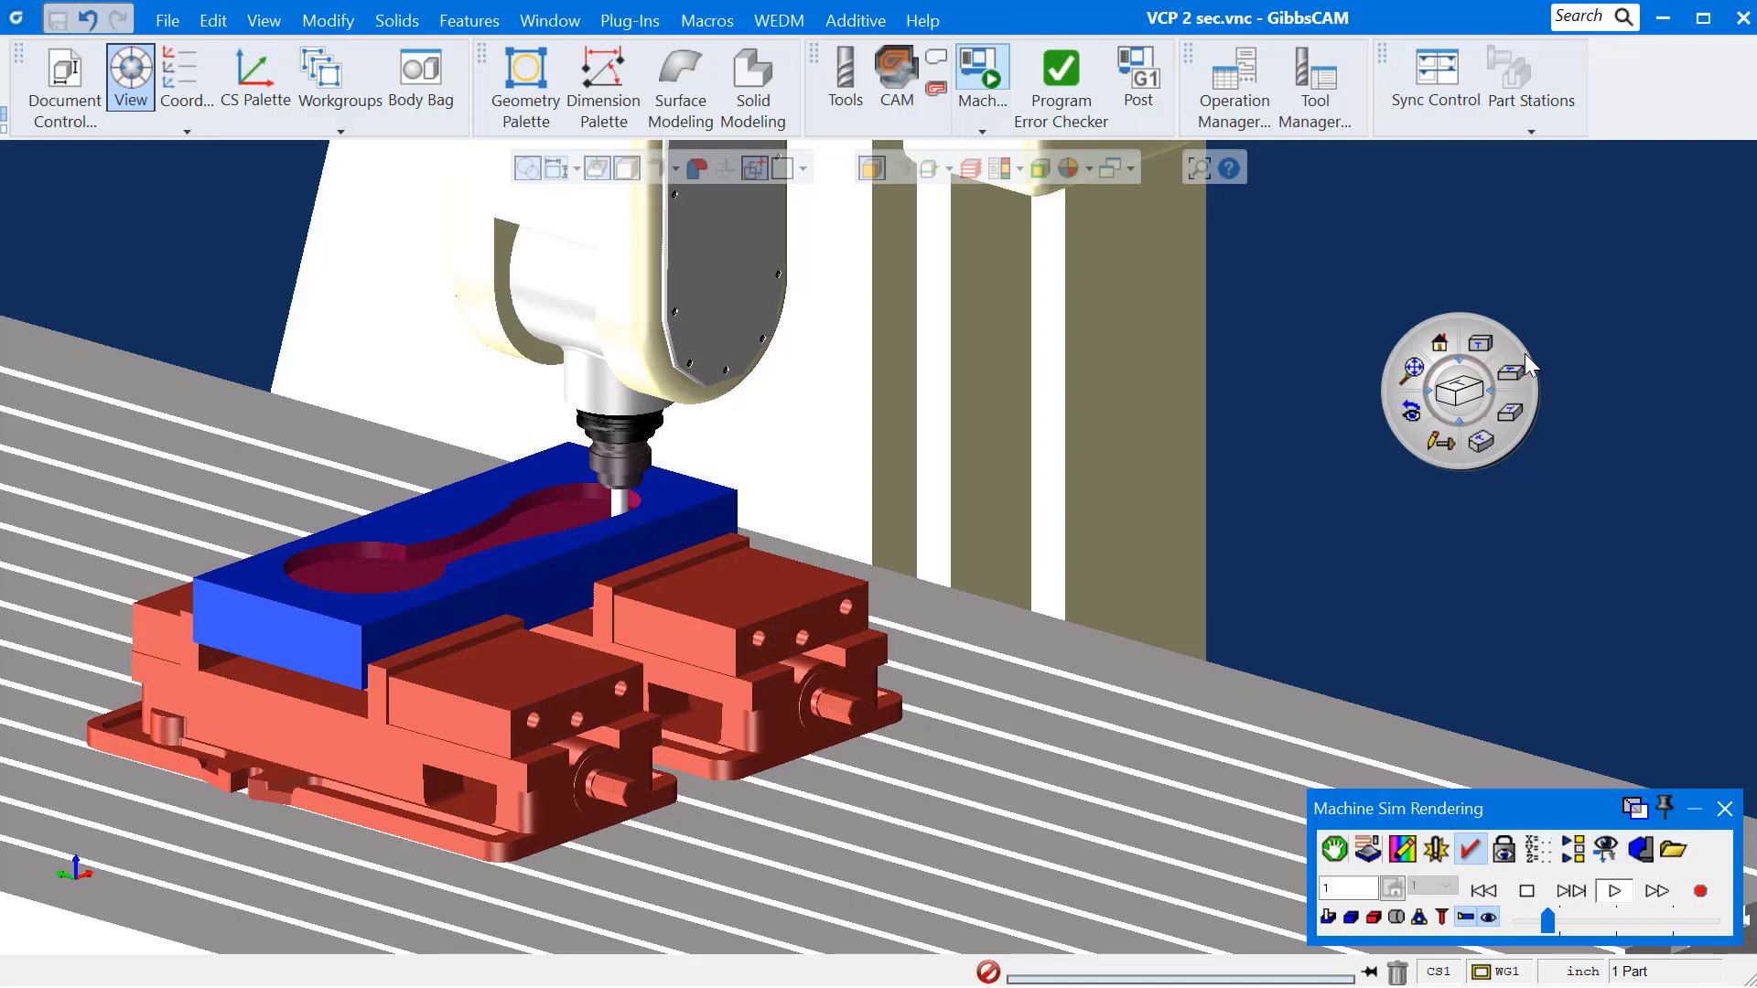
Step: Move the view trackball aside and close the Machine Sim Rendering palette to exit the simulation
left_click_drag(1526, 354, 1441, 316)
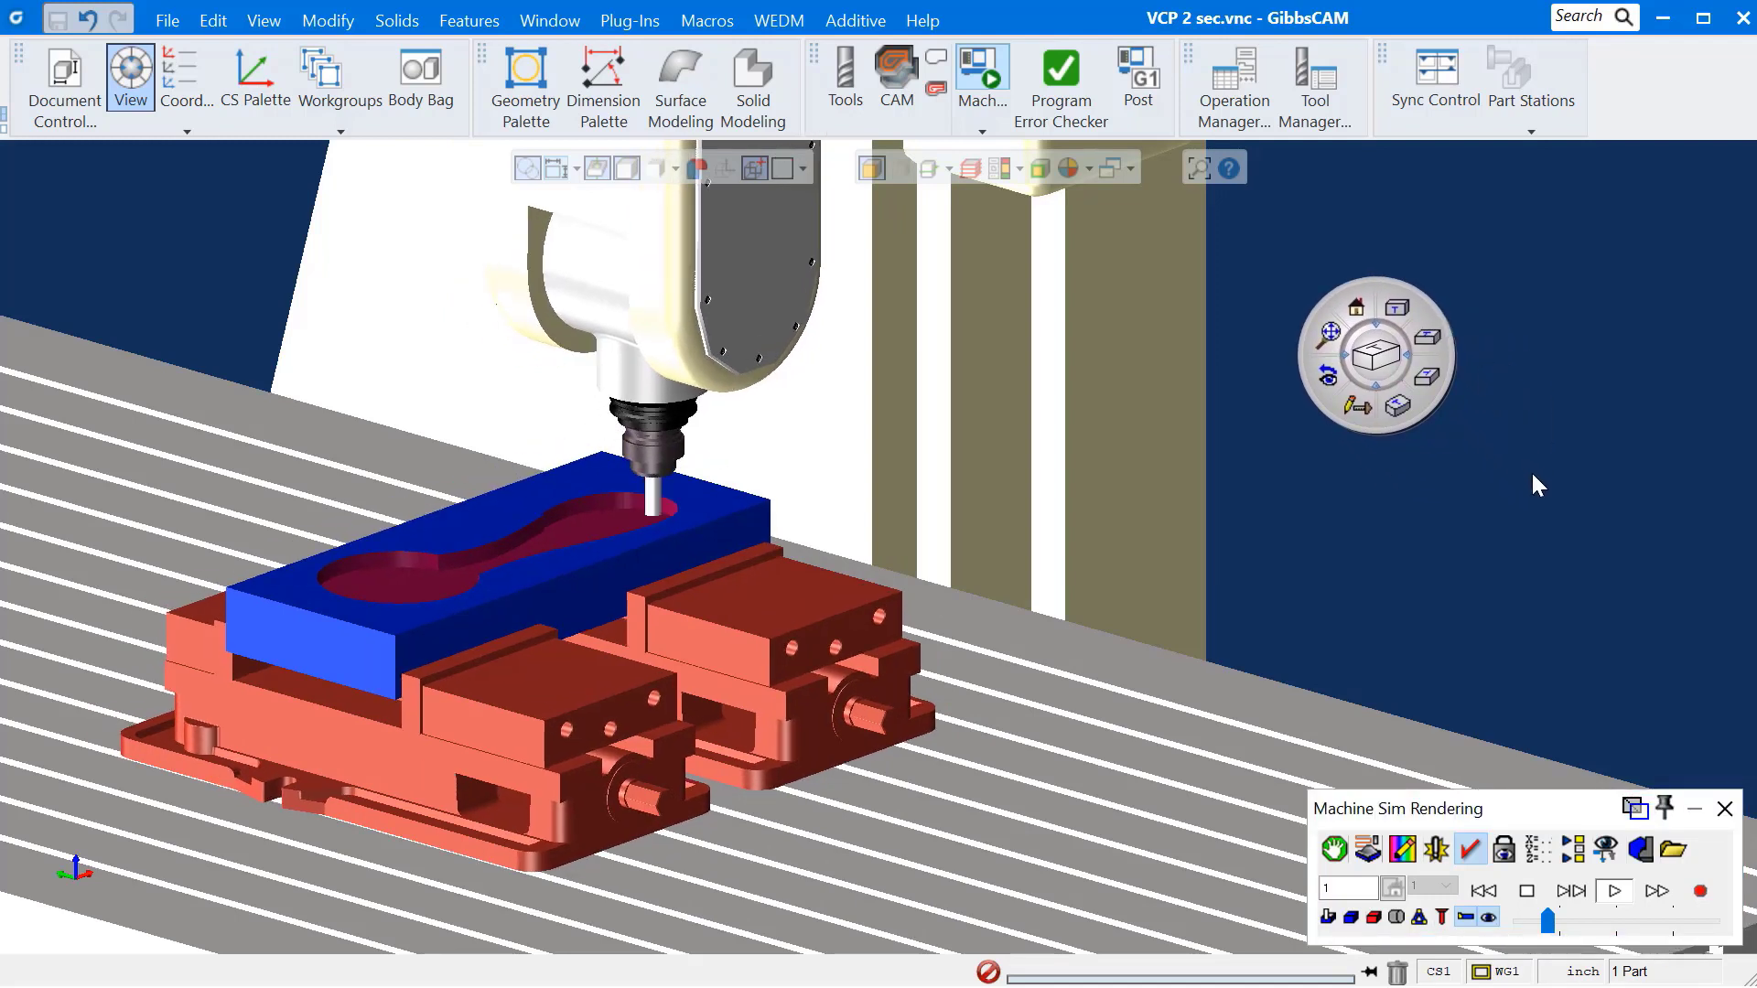
left_click(1727, 810)
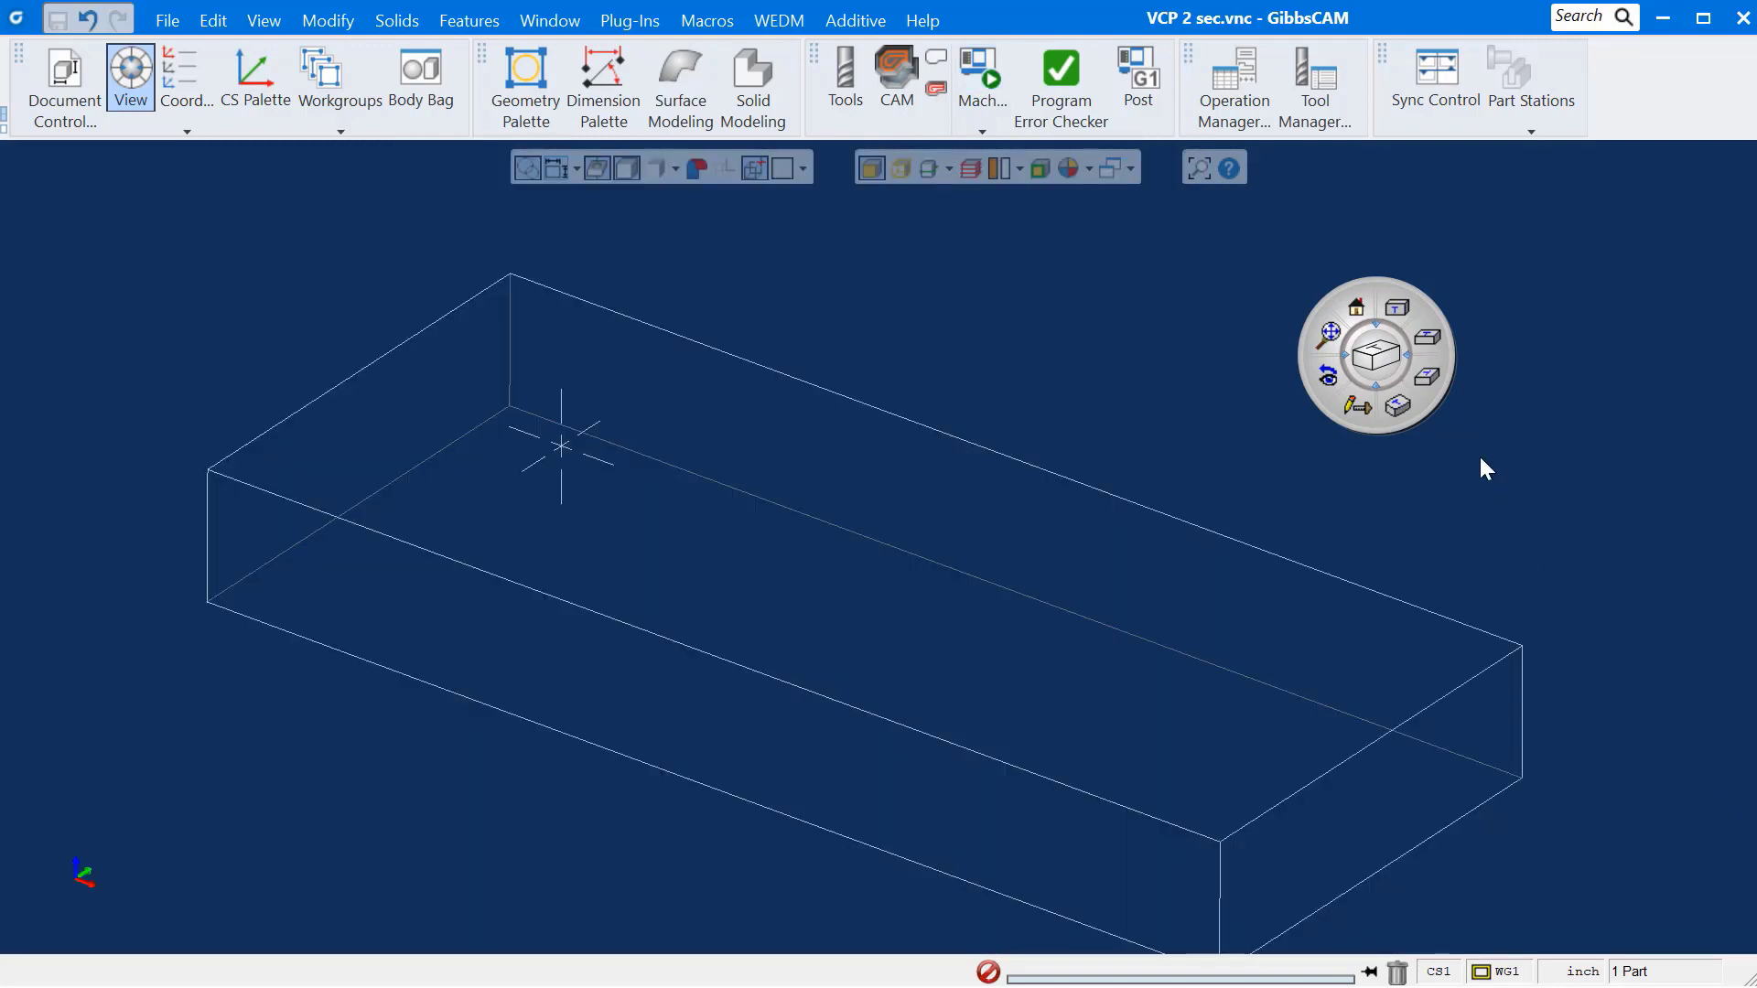
left_click_drag(1374, 354, 1375, 354)
Step: Open the trackball customization and browse the commands that can be assigned to its buttons
right_click(1375, 357)
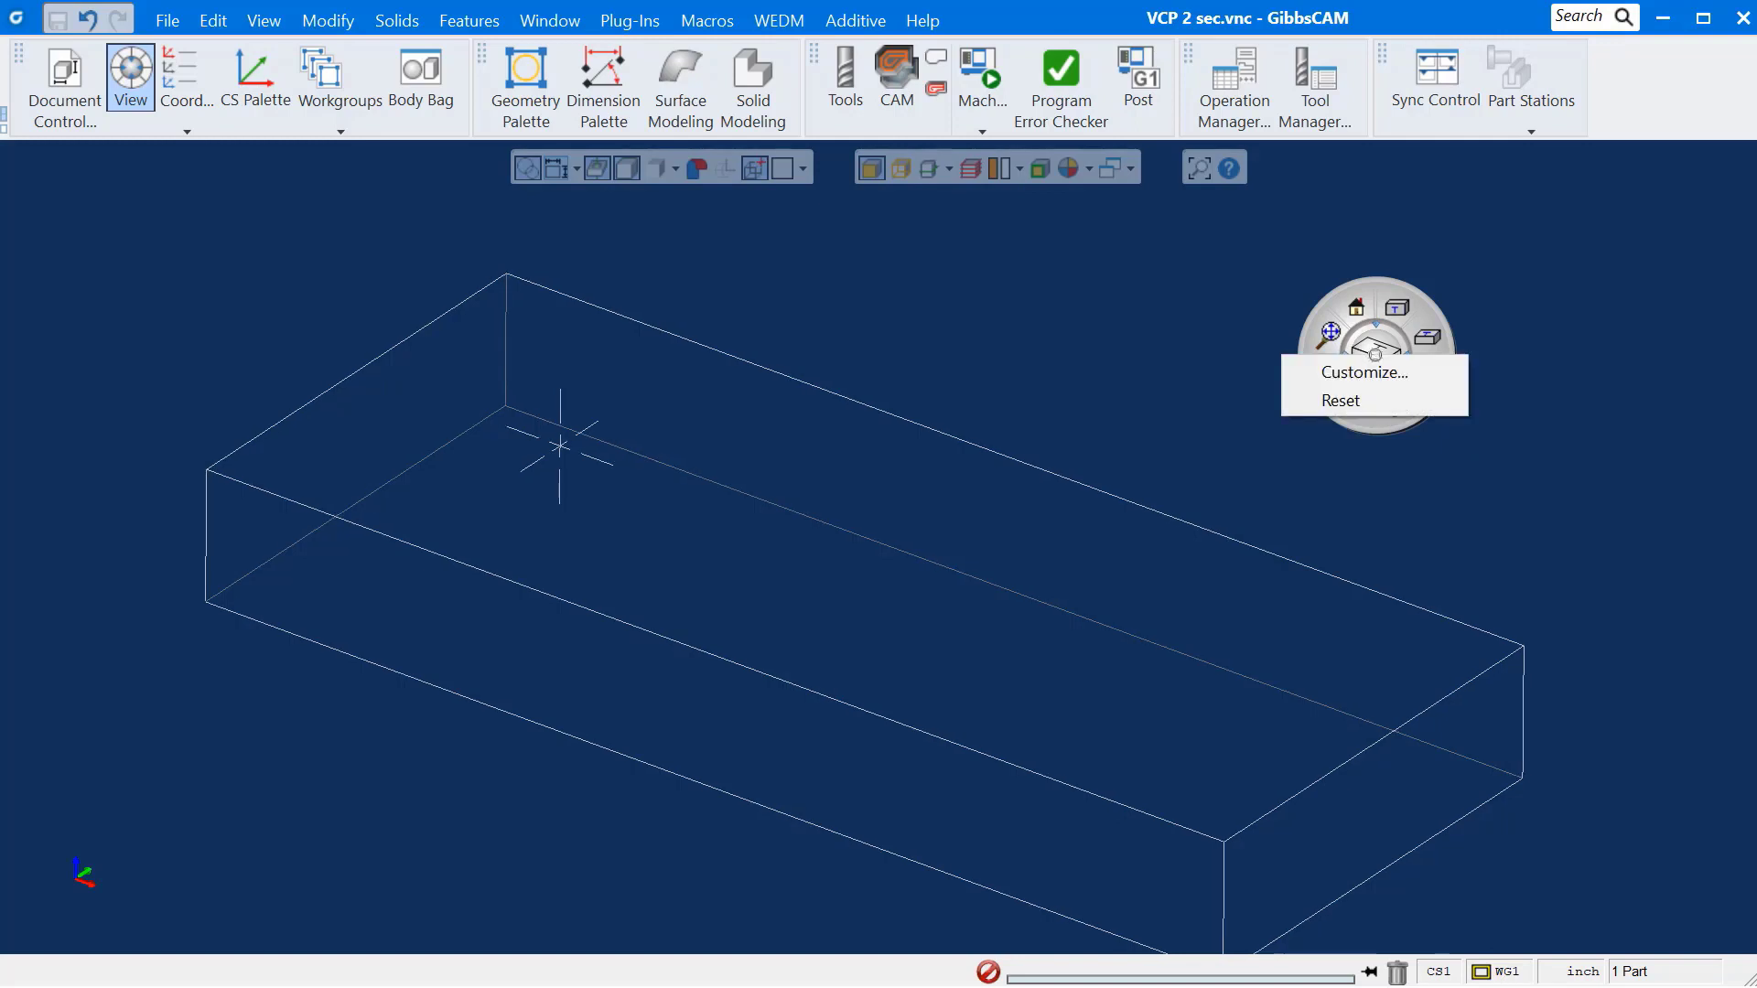
left_click(1392, 371)
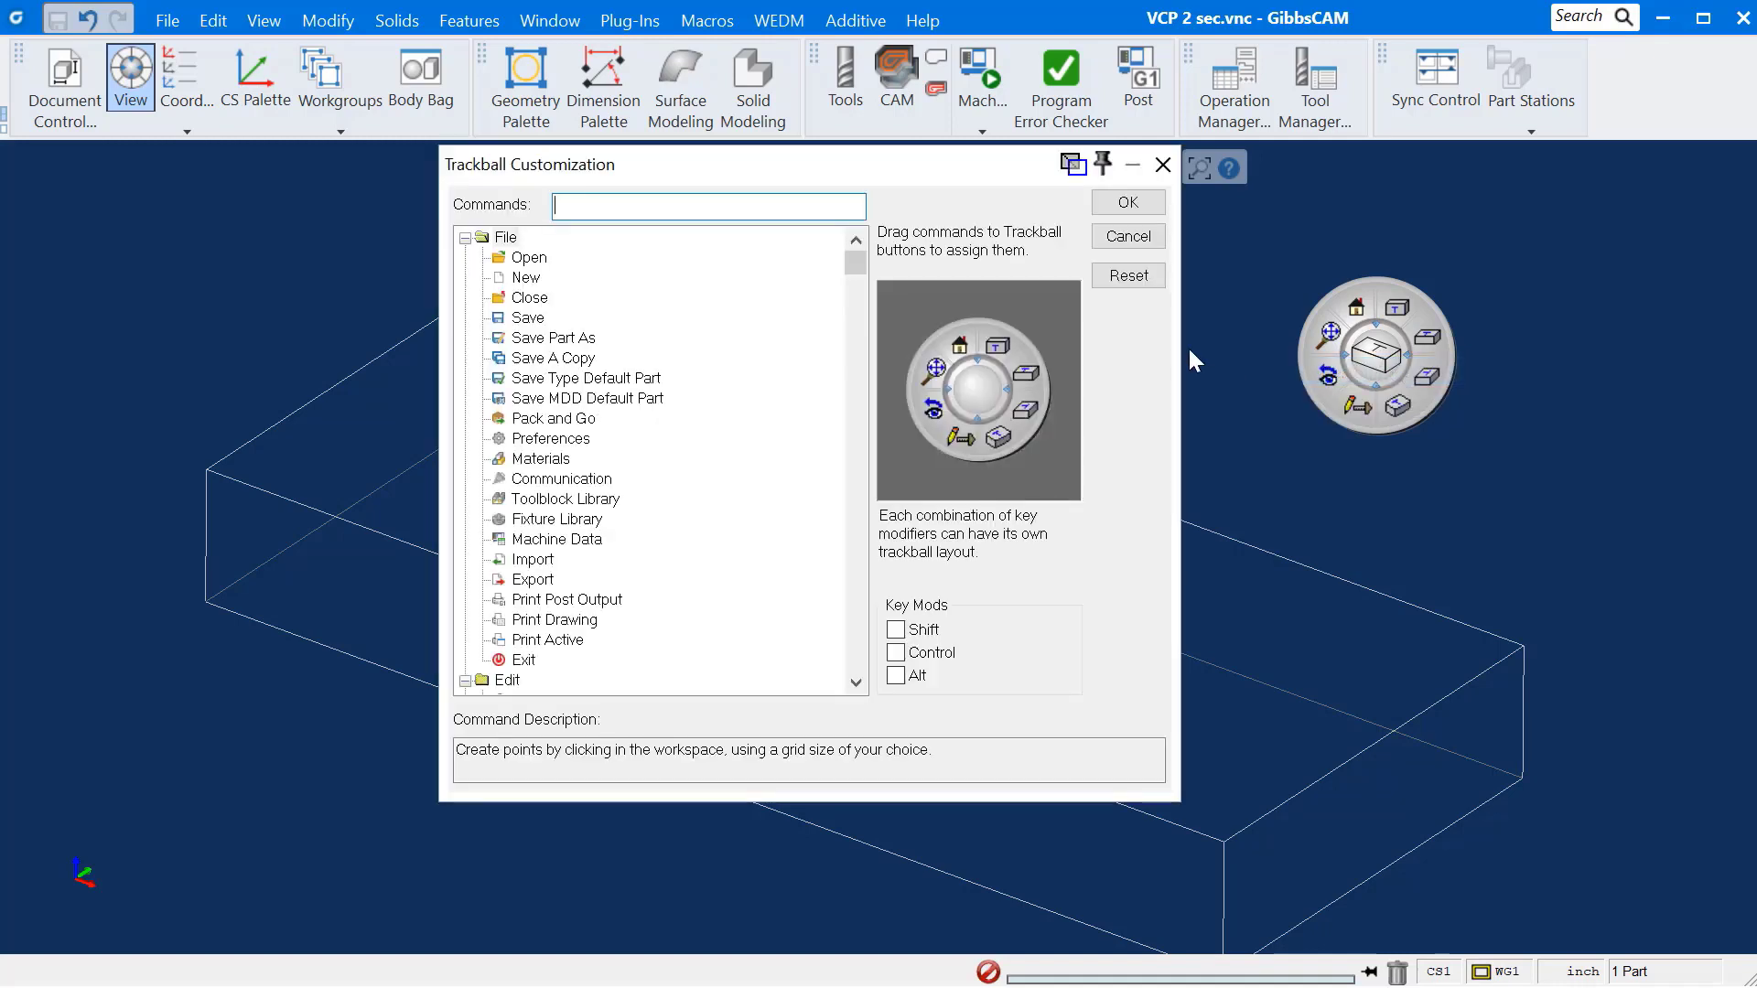
scroll(586, 443, "down", 3)
scroll(586, 450, "down", 9)
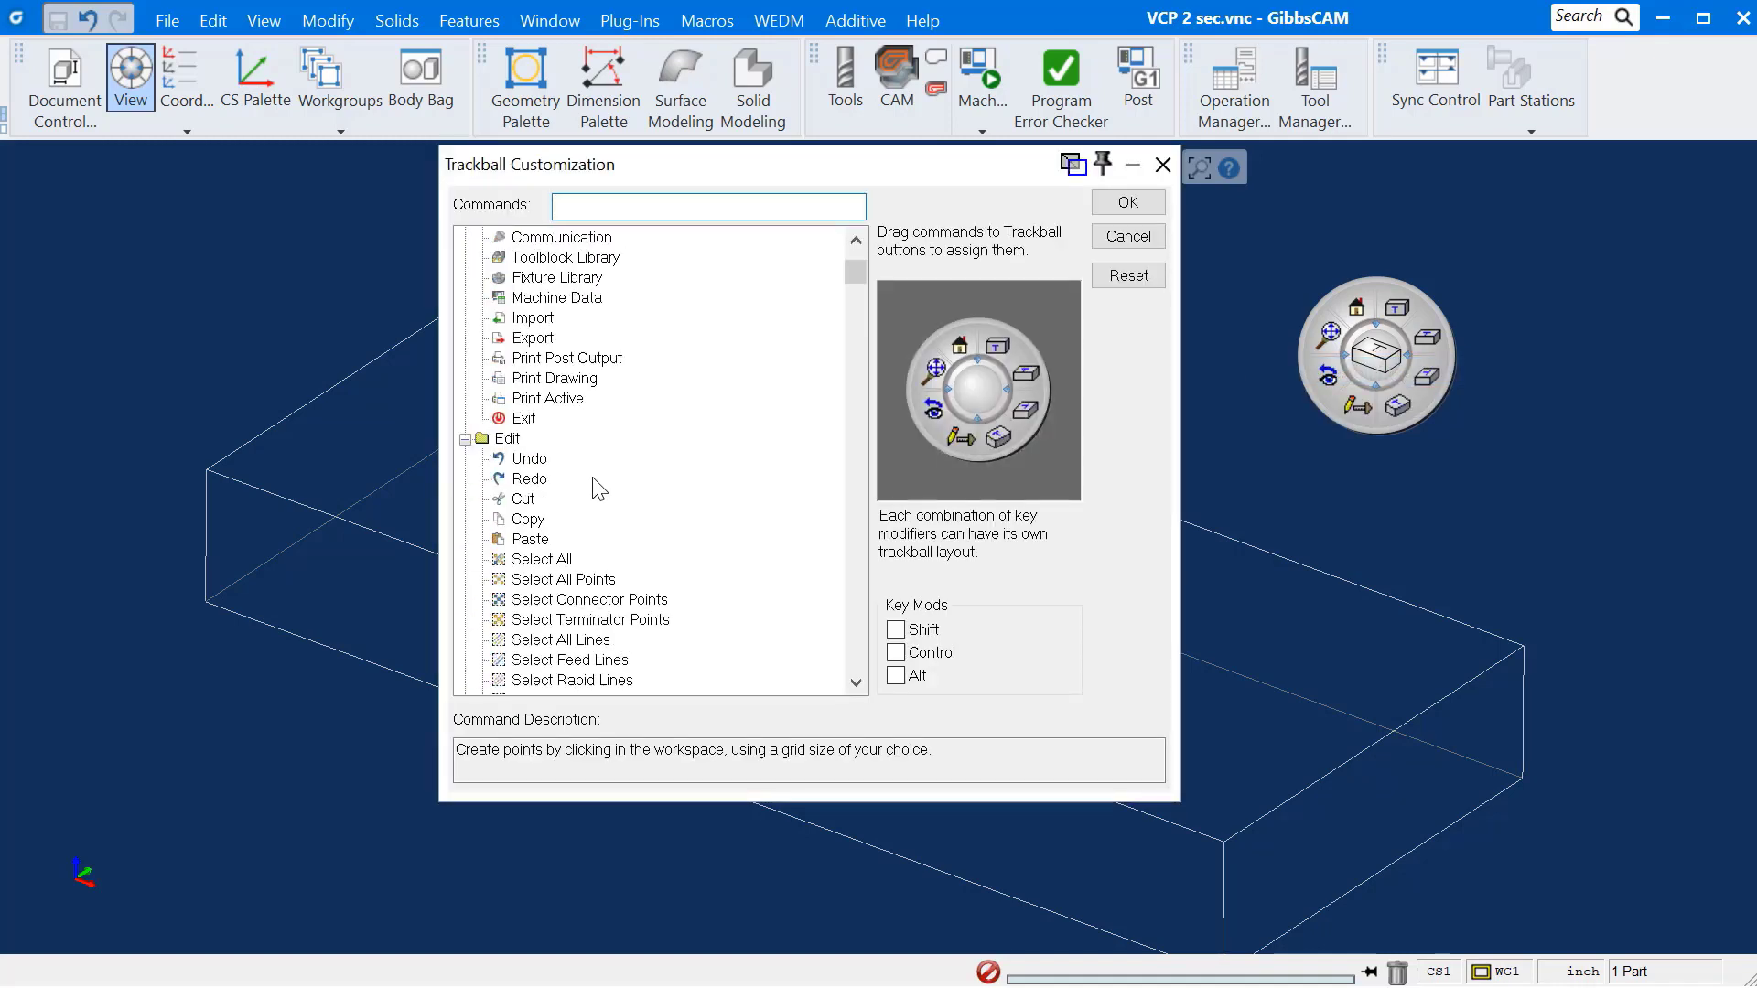
scroll(606, 509, "down", 8)
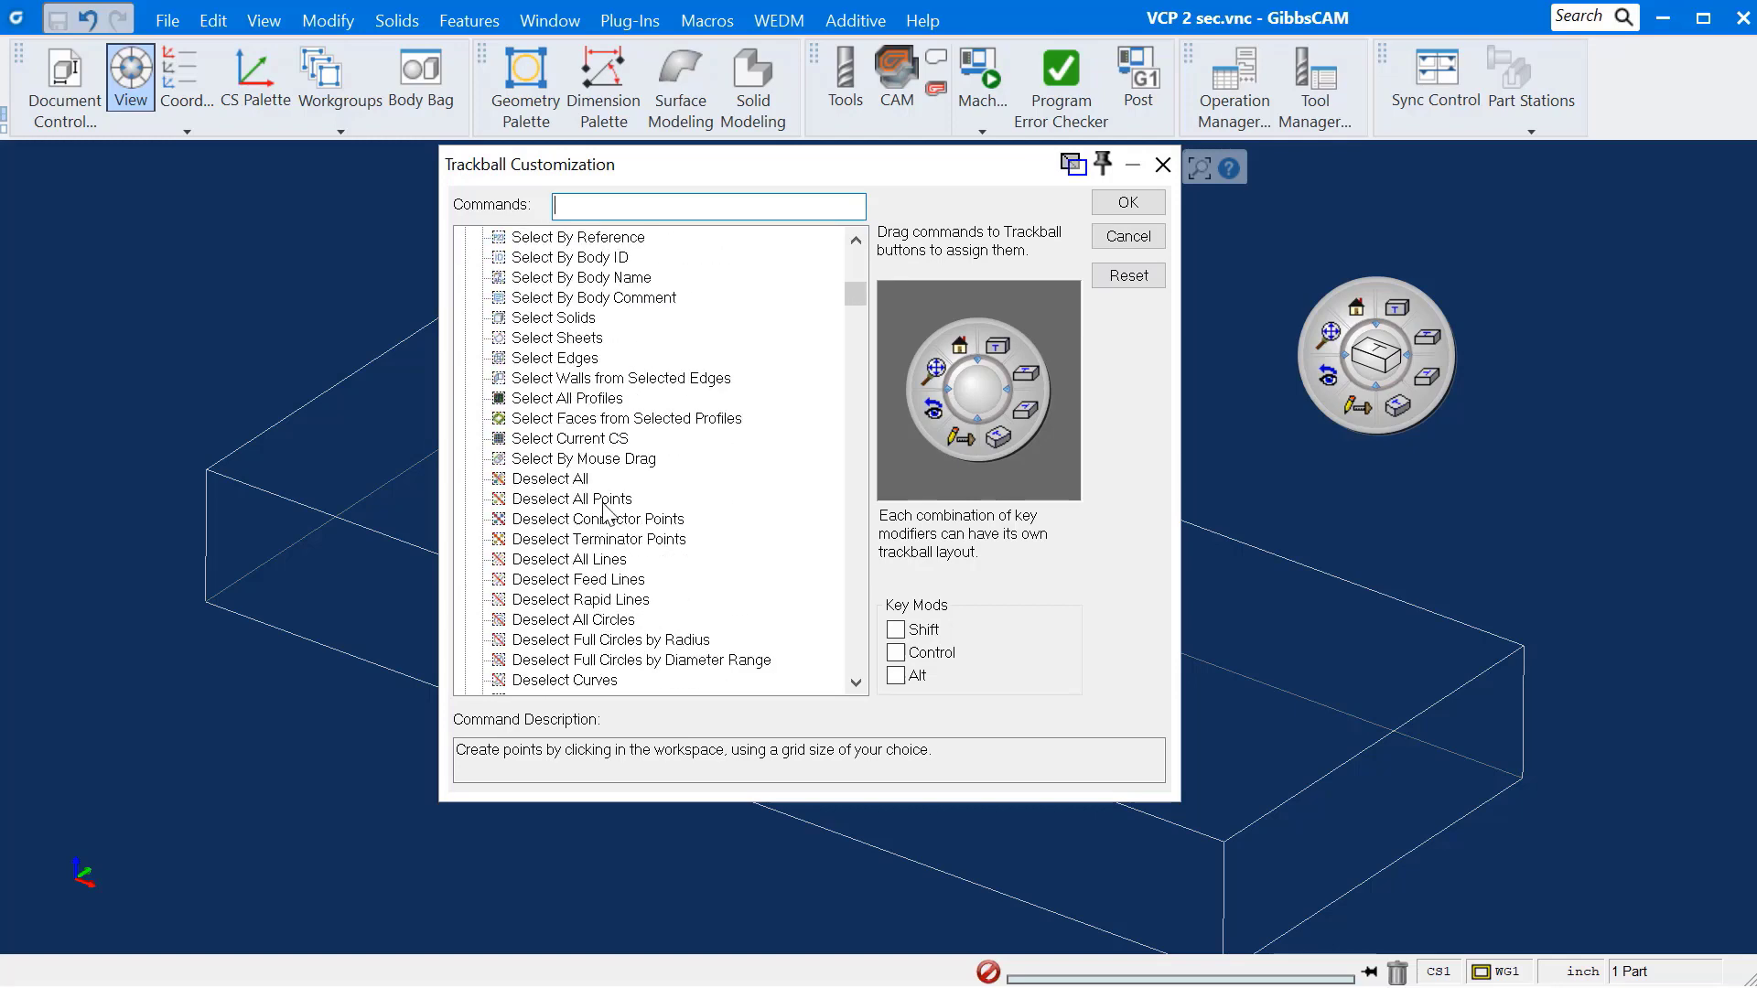
scroll(606, 518, "down", 11)
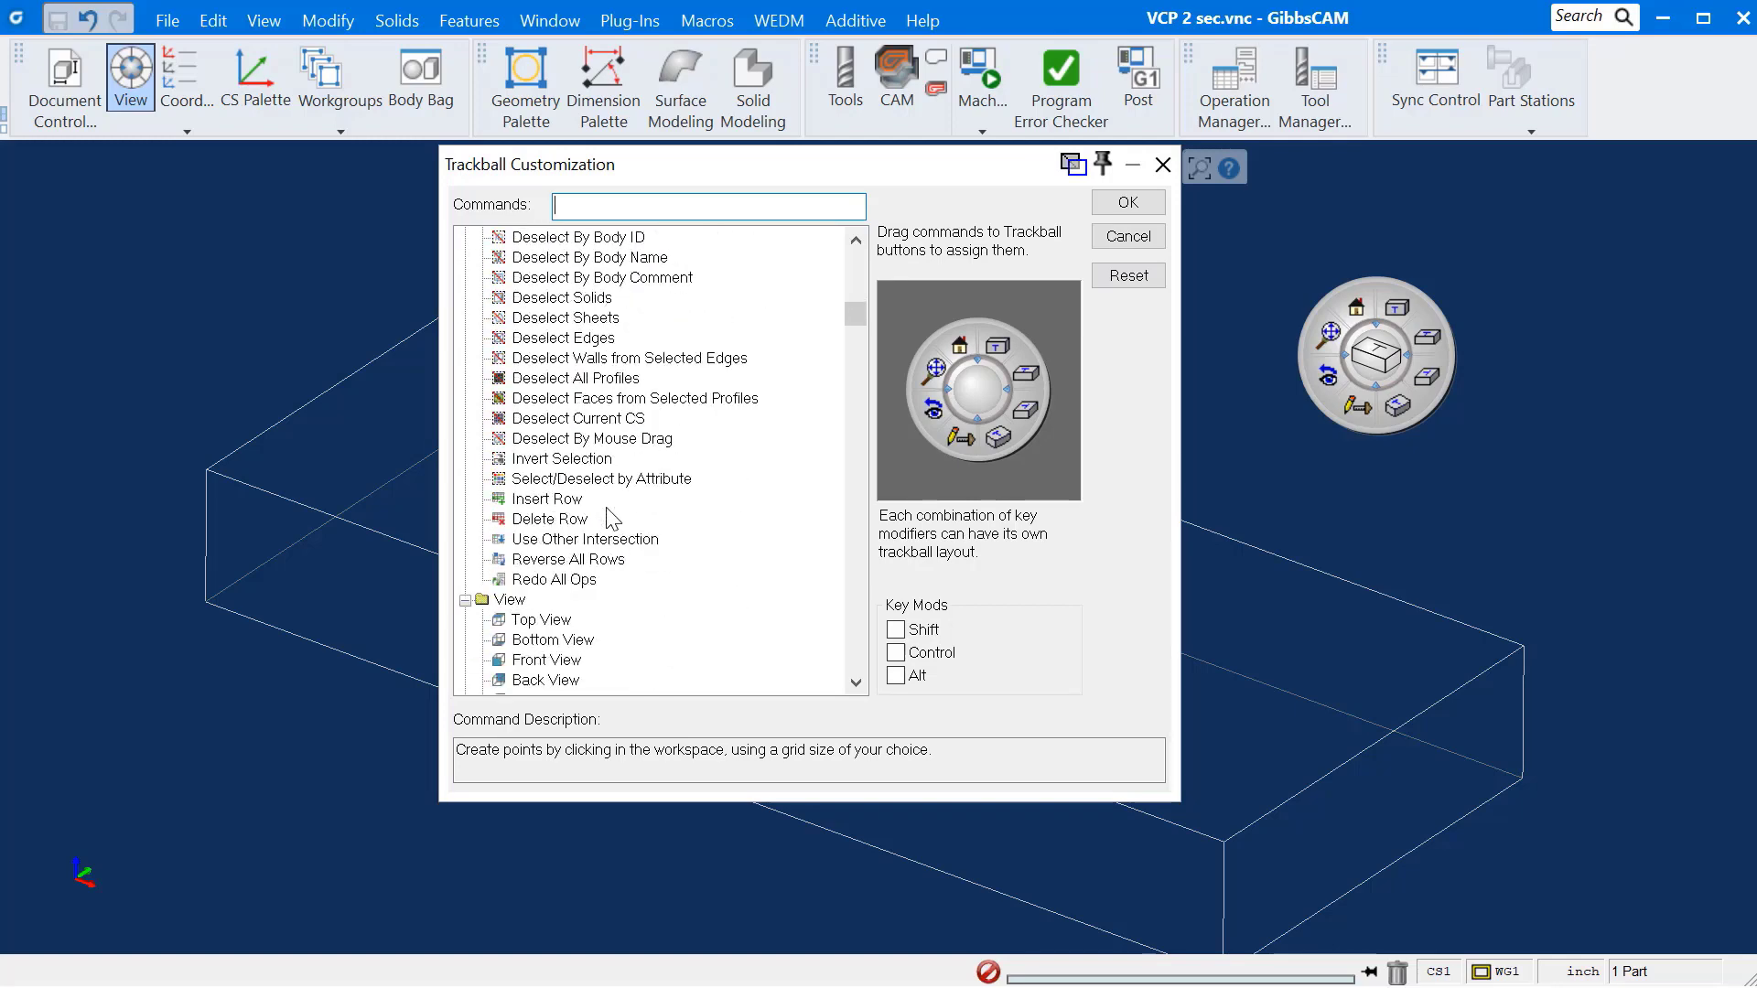
scroll(632, 545, "down", 6)
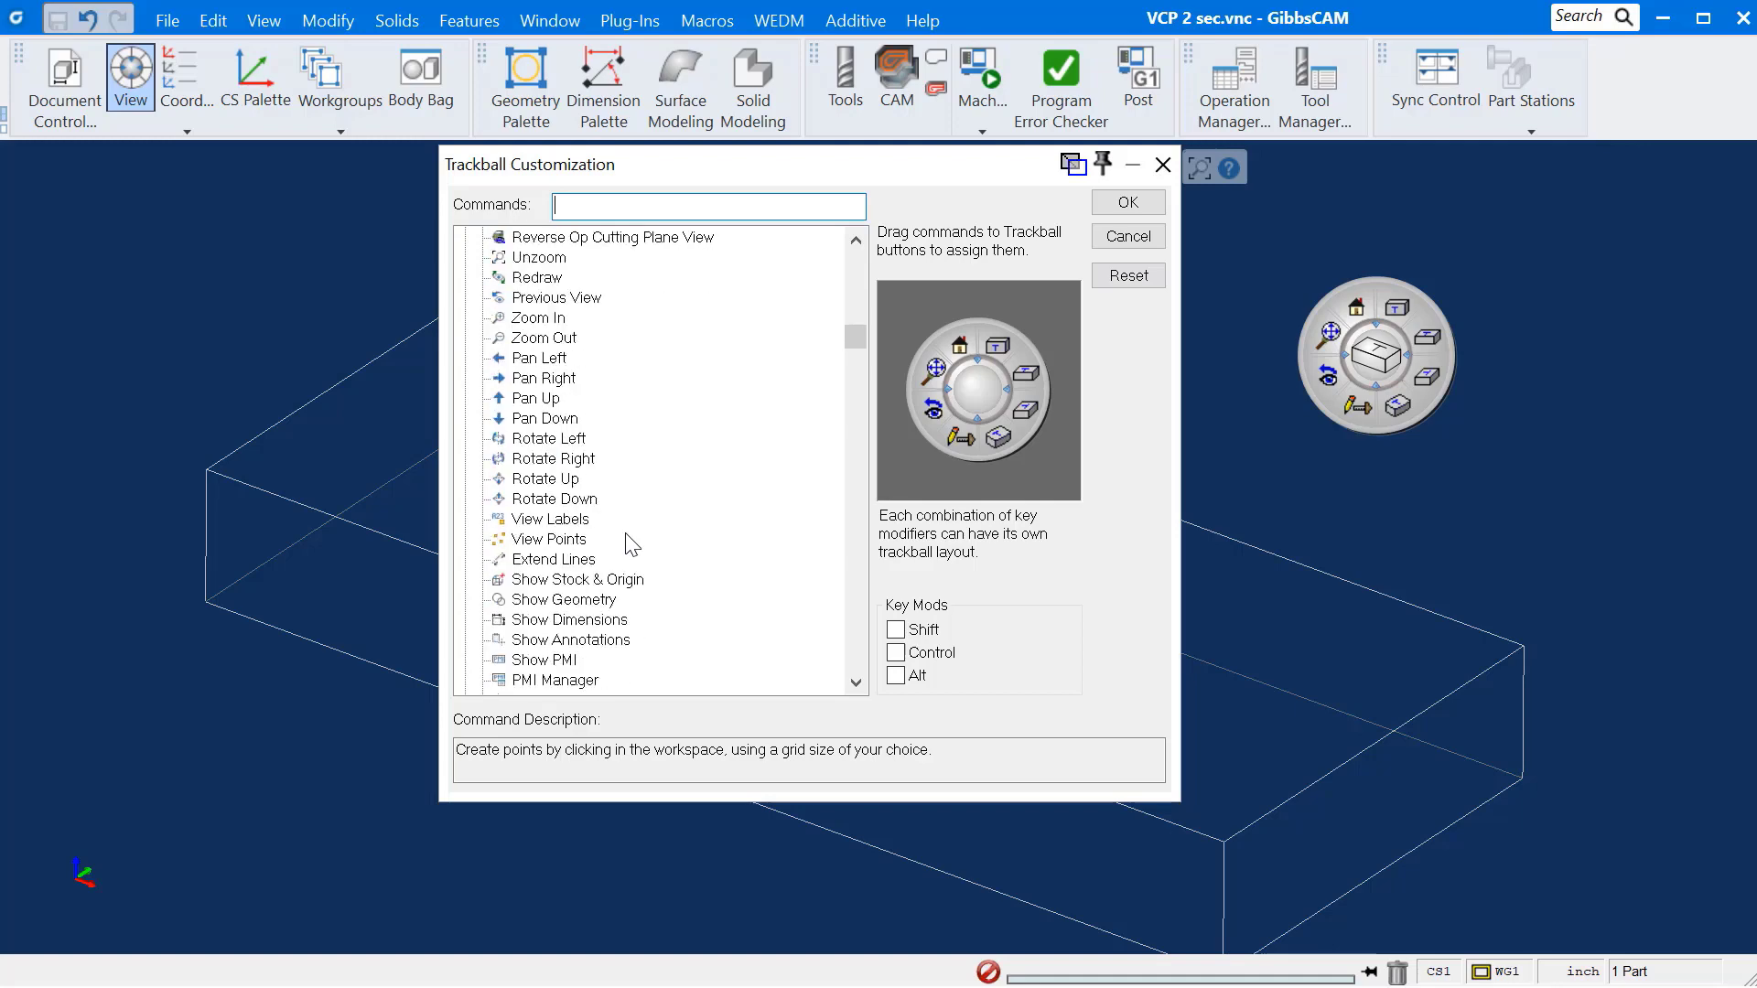
scroll(632, 546, "down", 4)
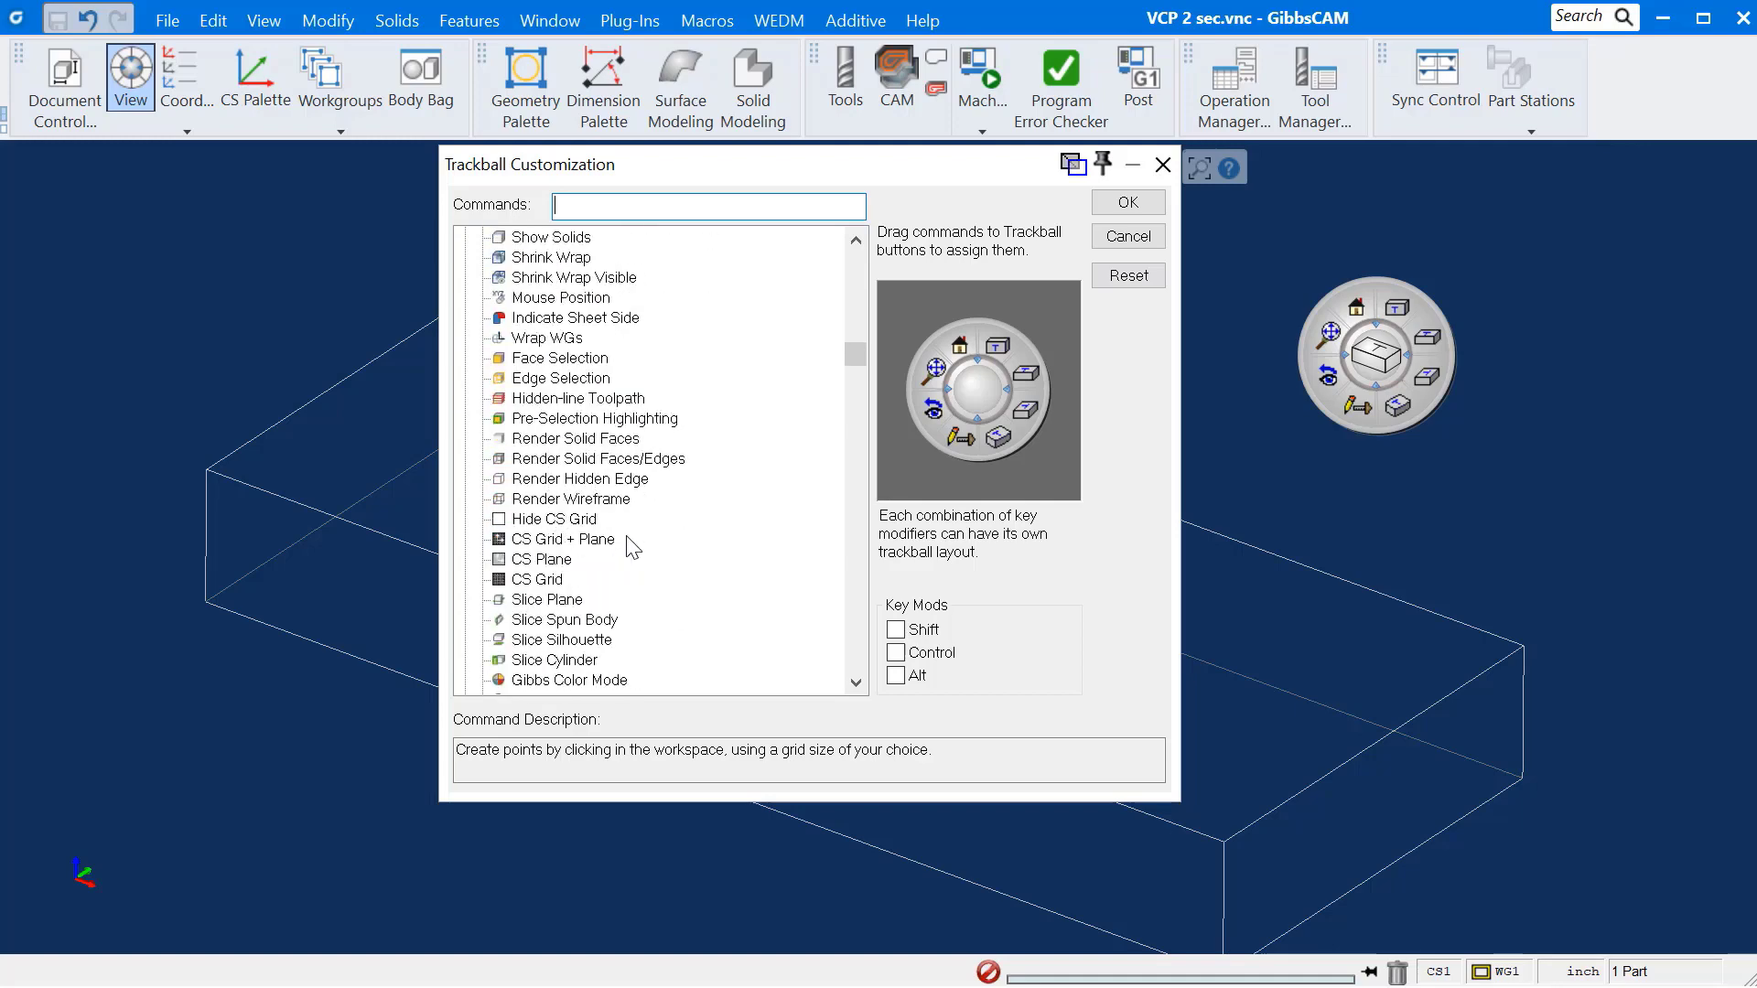
scroll(632, 546, "down", 10)
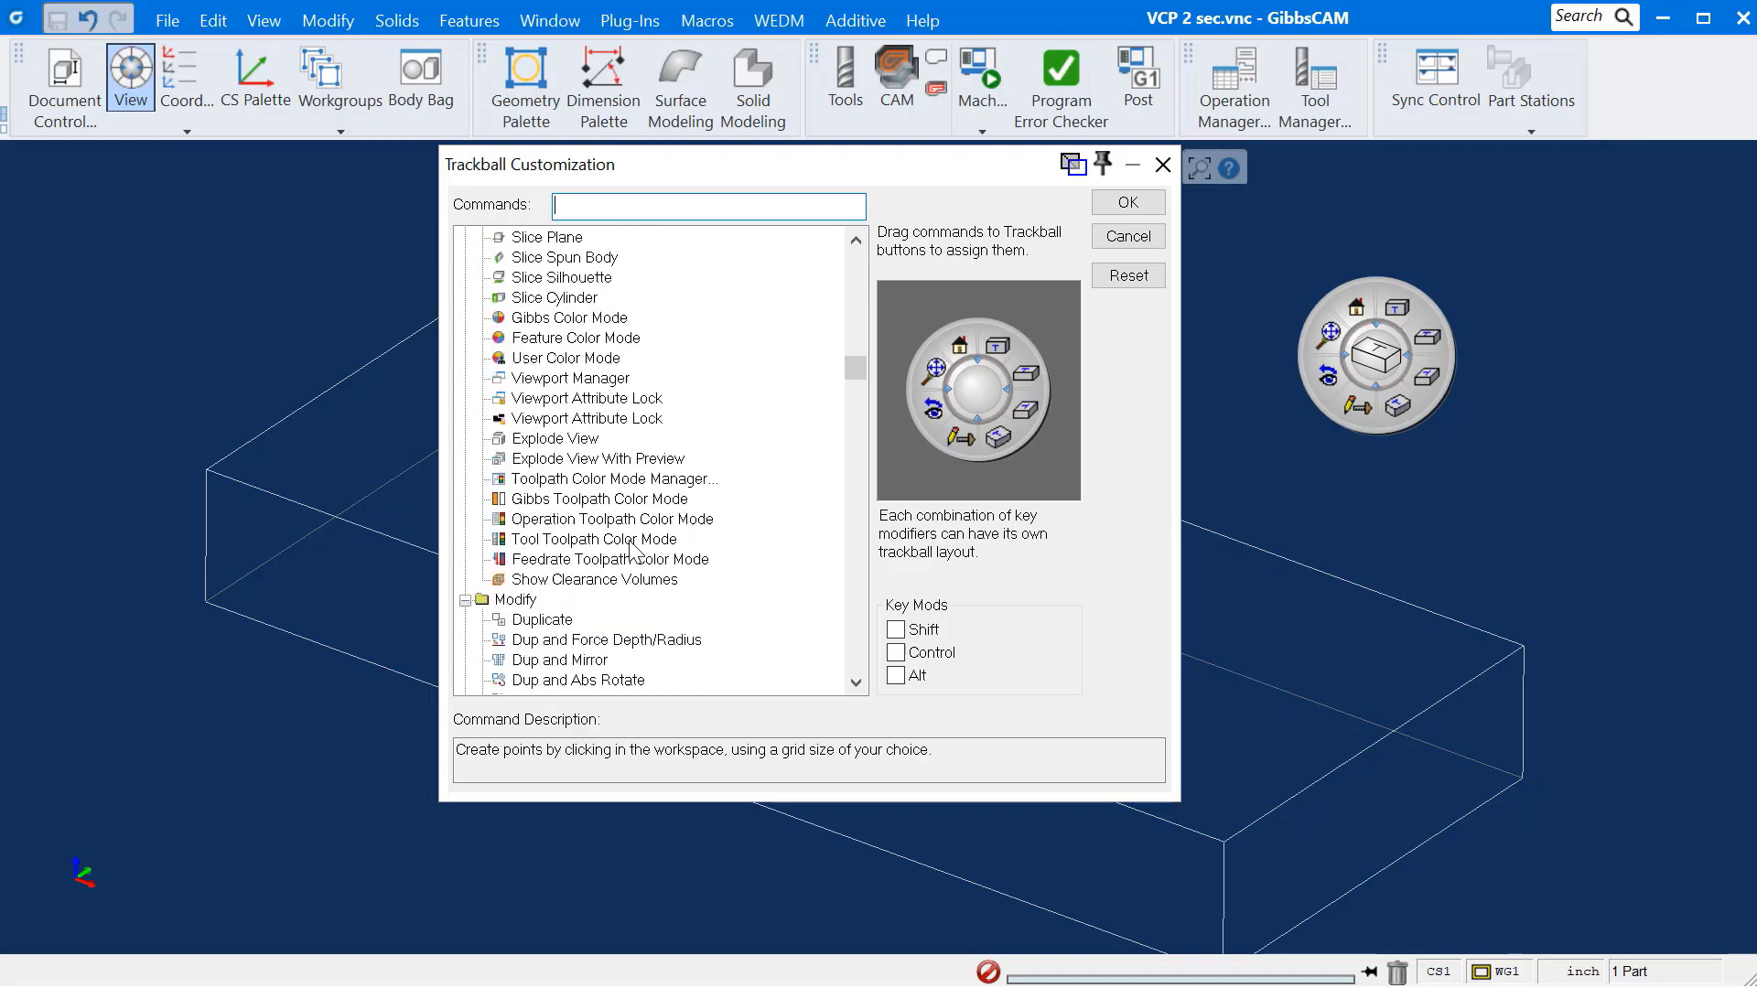
scroll(634, 554, "down", 5)
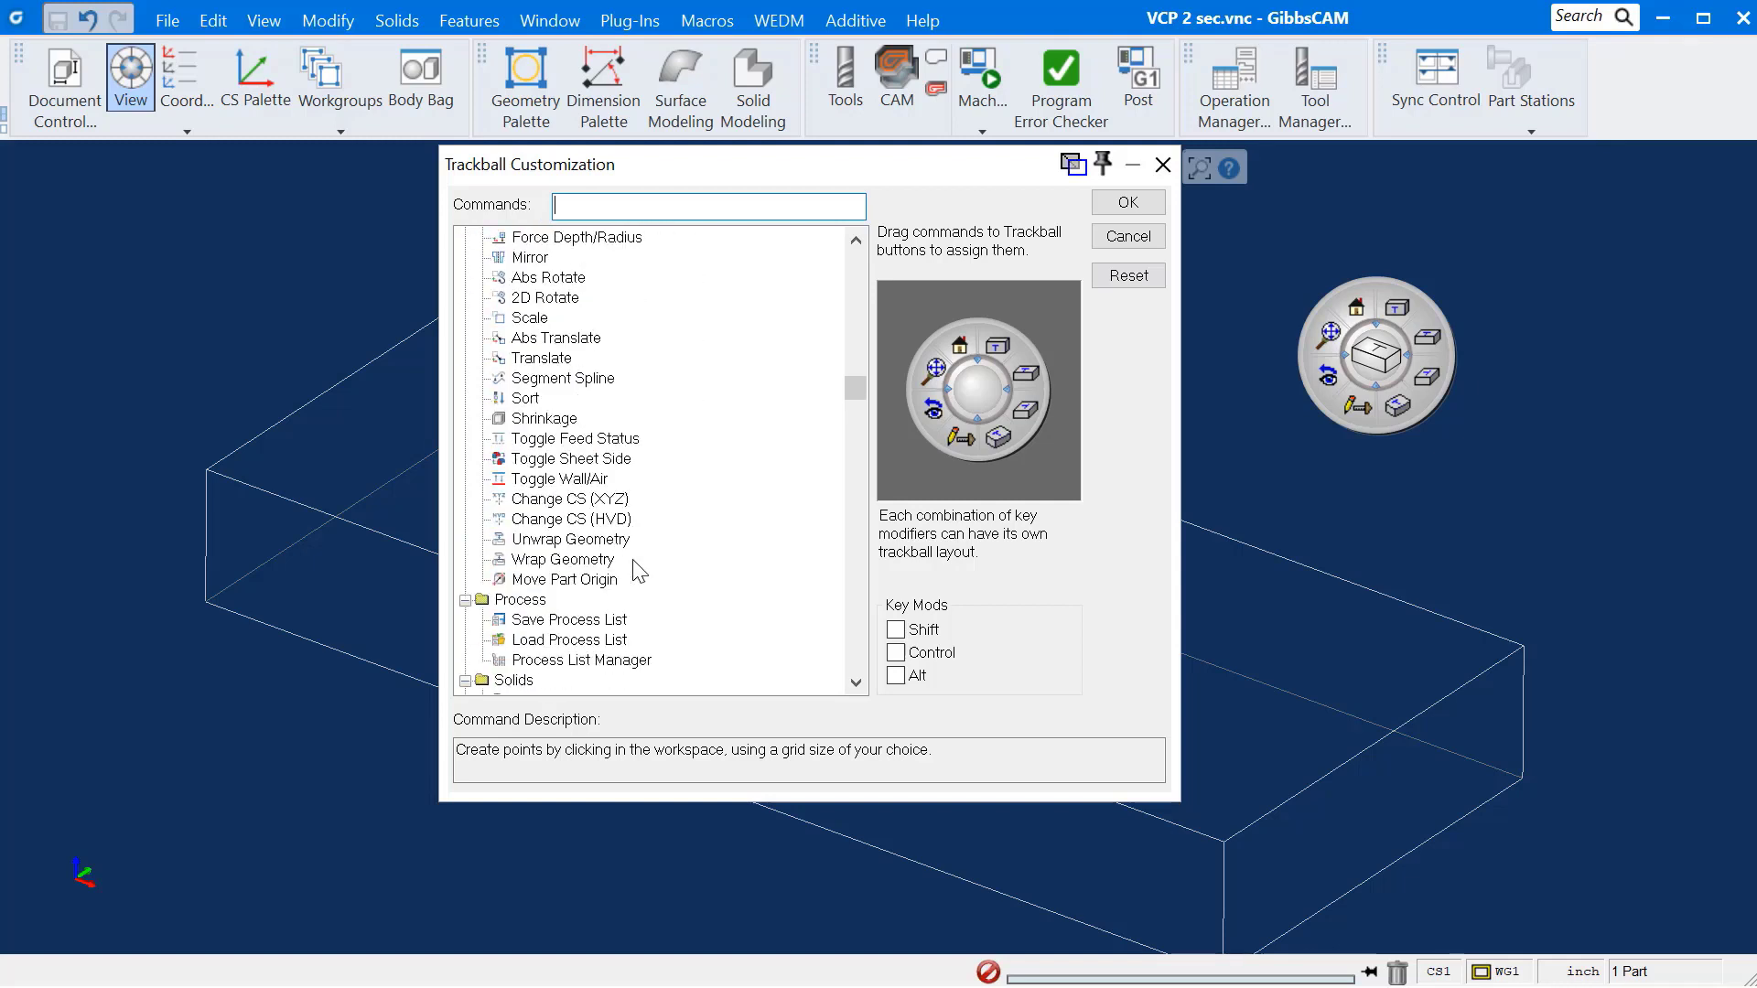
Step: Assign the Mouse Point command to the trackball button beside Home in the Control modifier layout
left_click(636, 208)
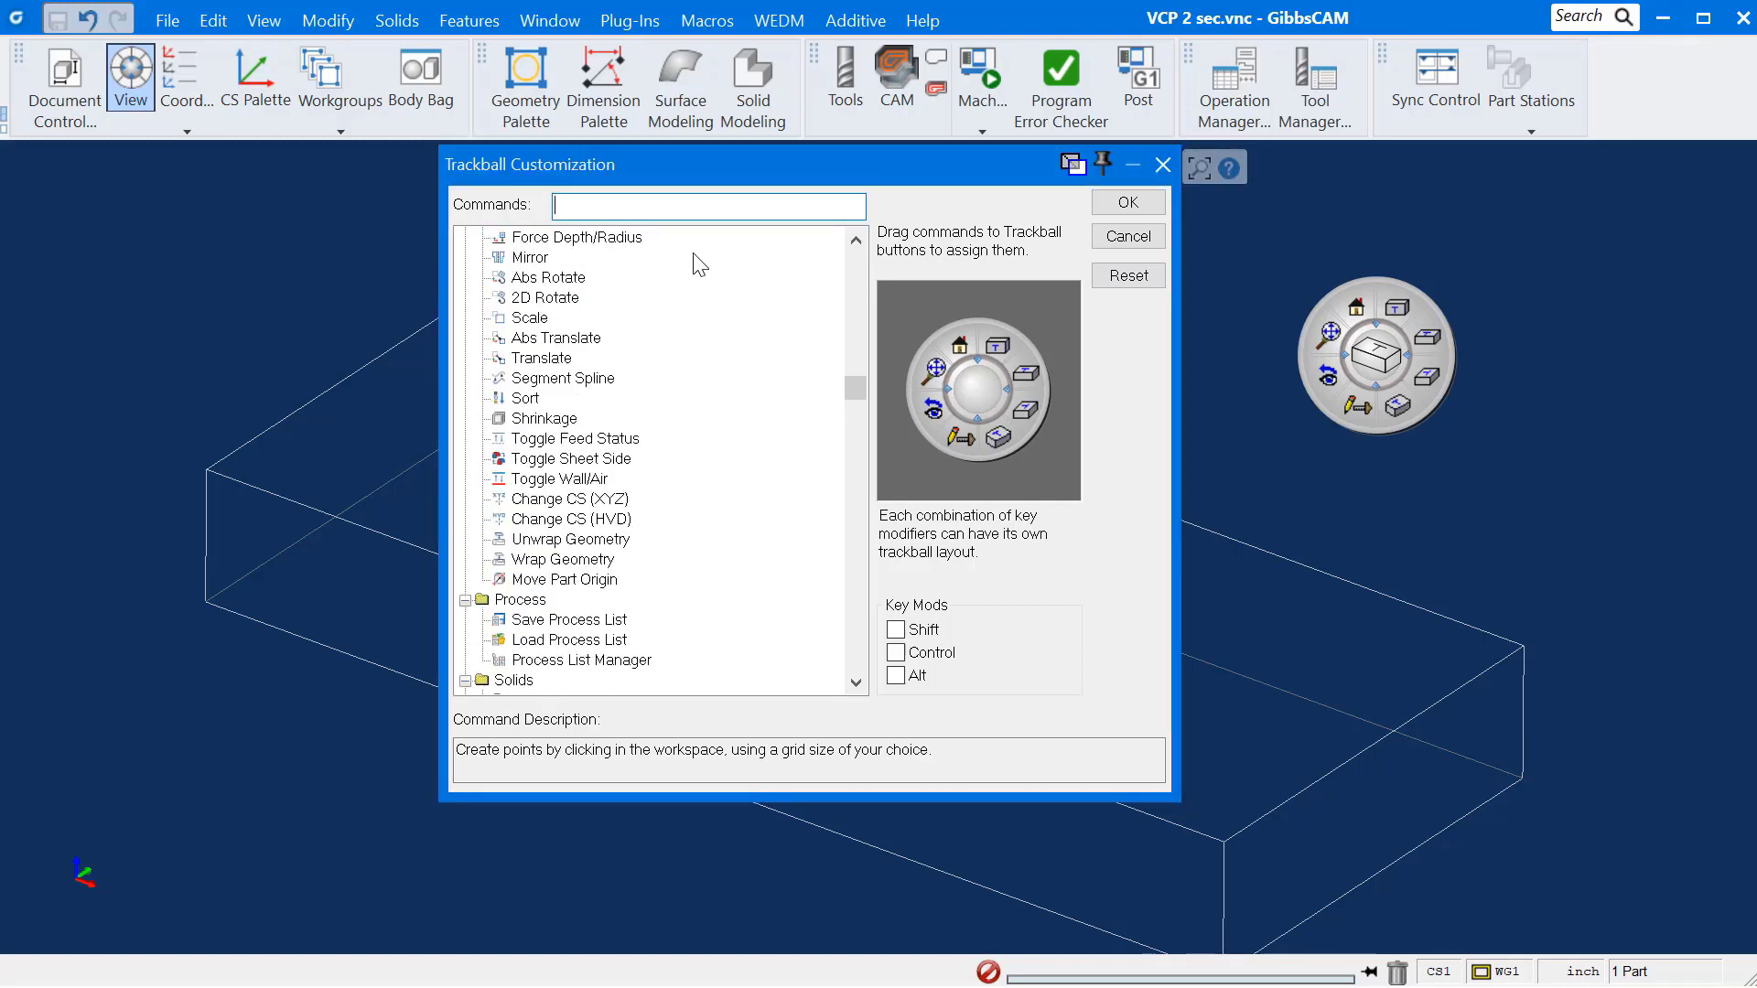
type("mouse point")
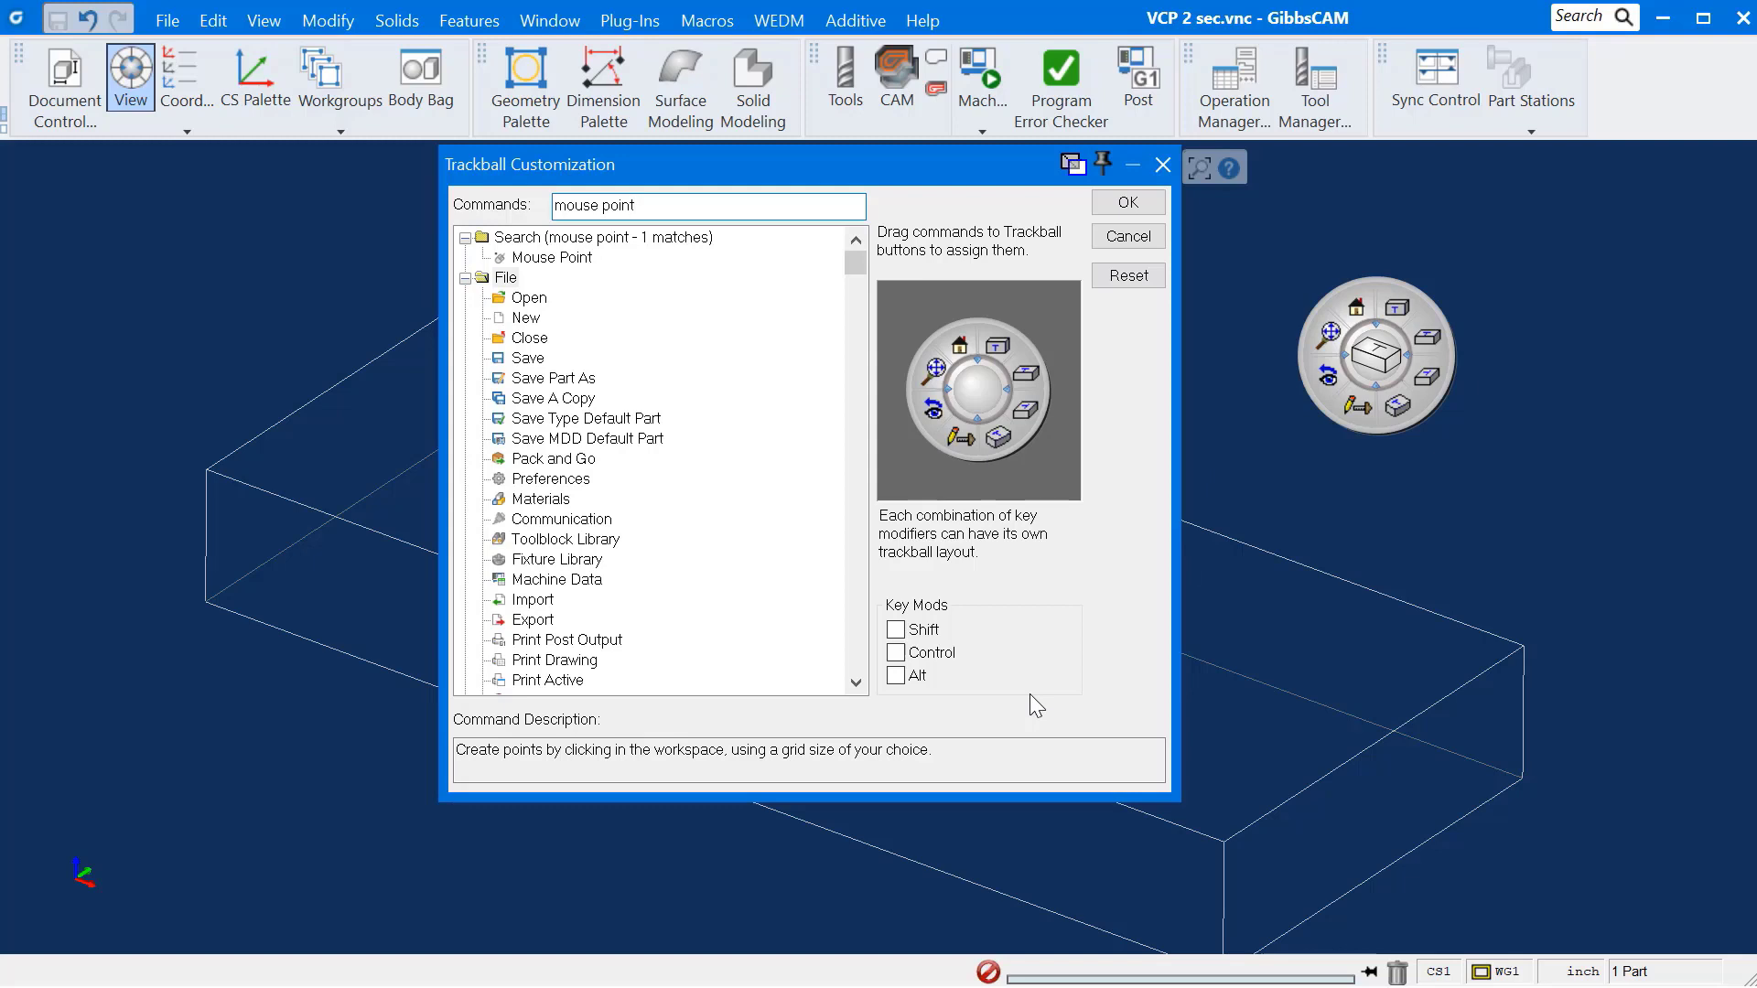
left_click(896, 654)
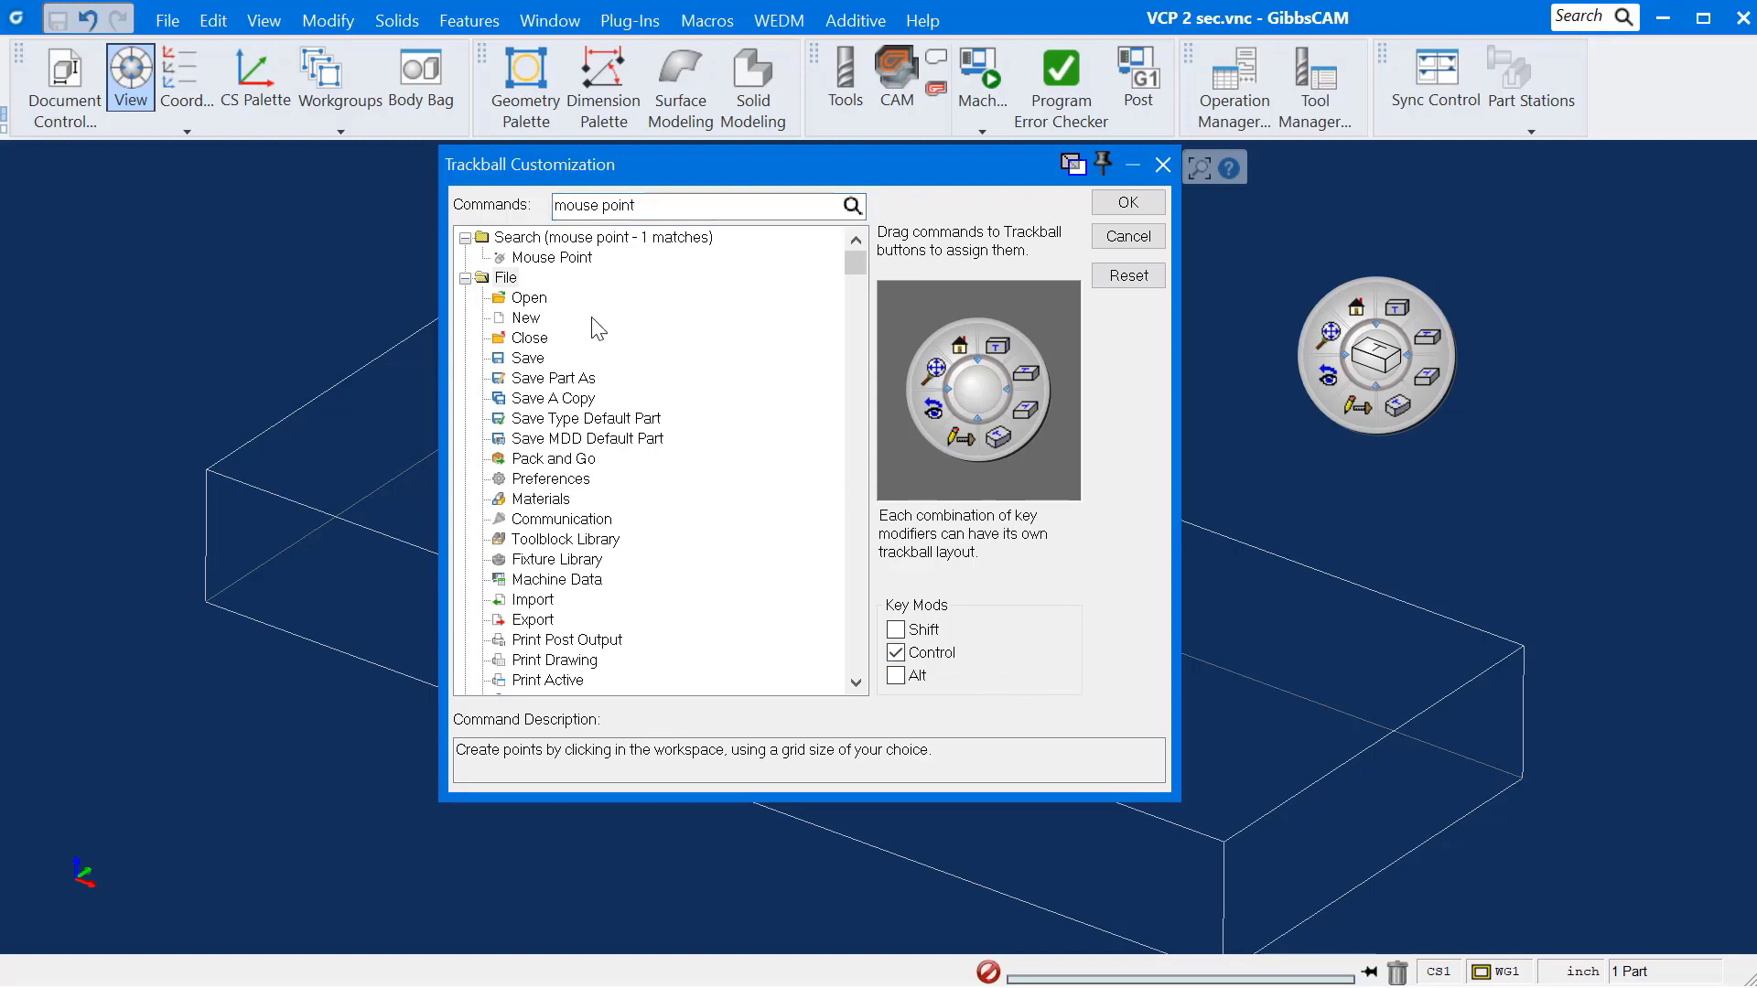
left_click_drag(541, 259, 1007, 353)
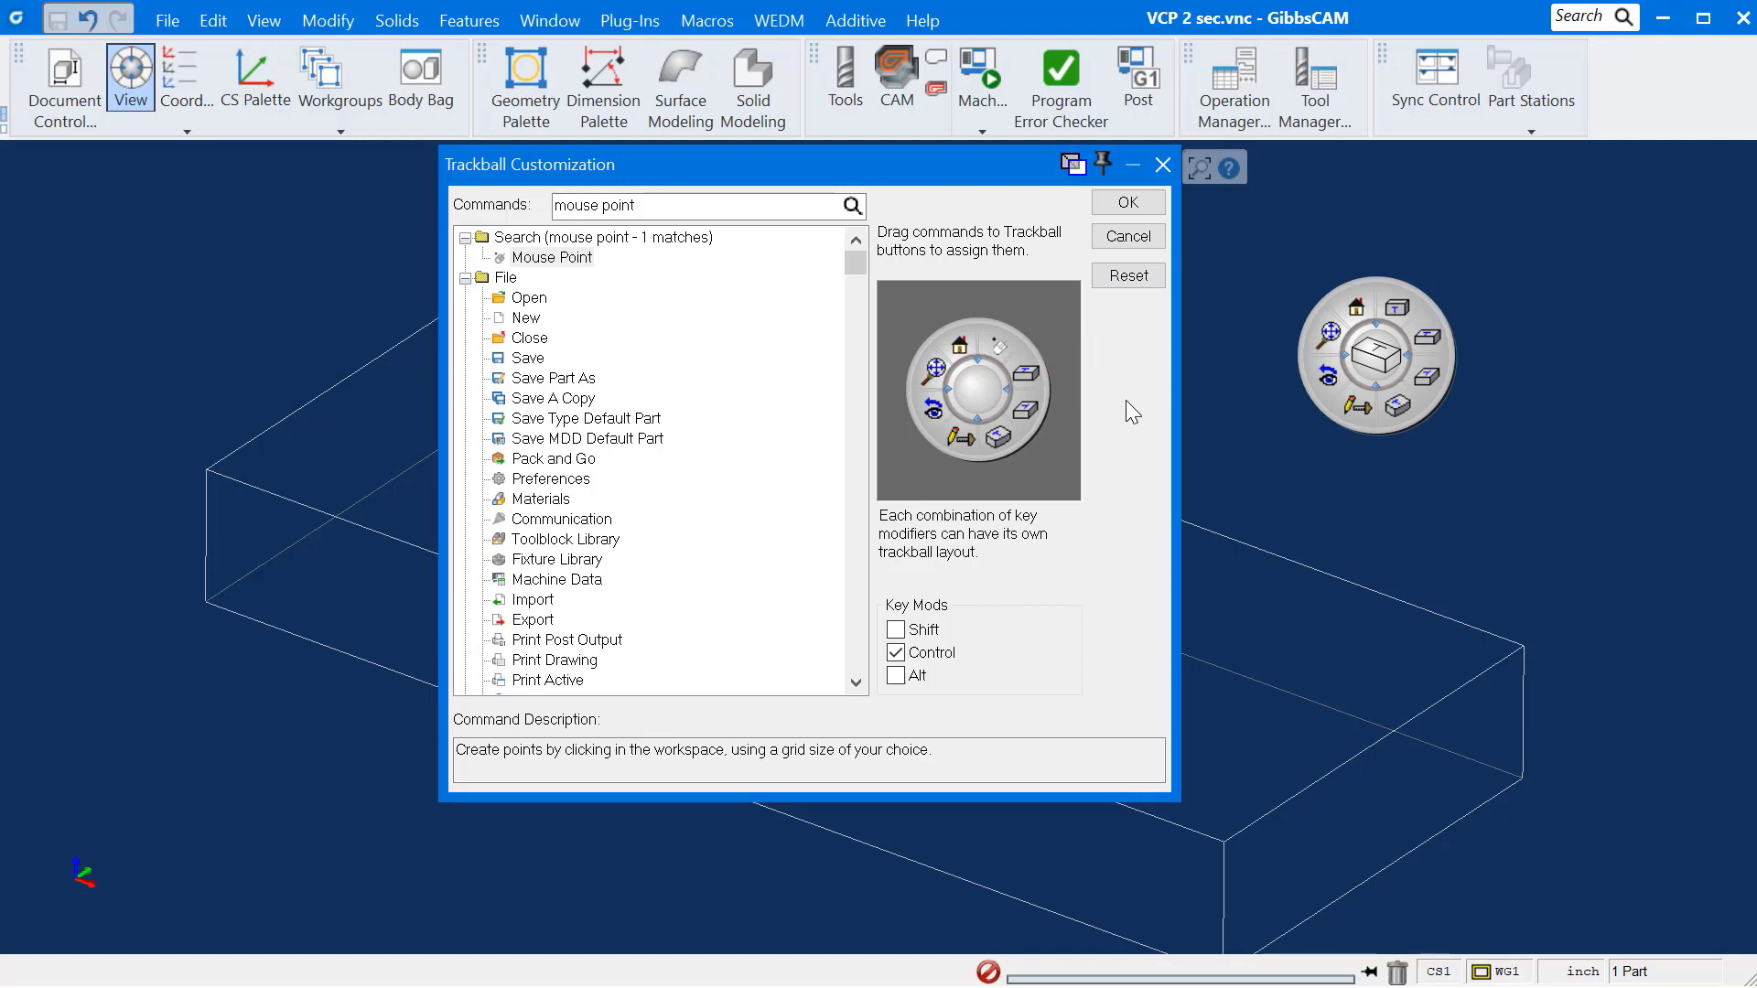
left_click(1128, 202)
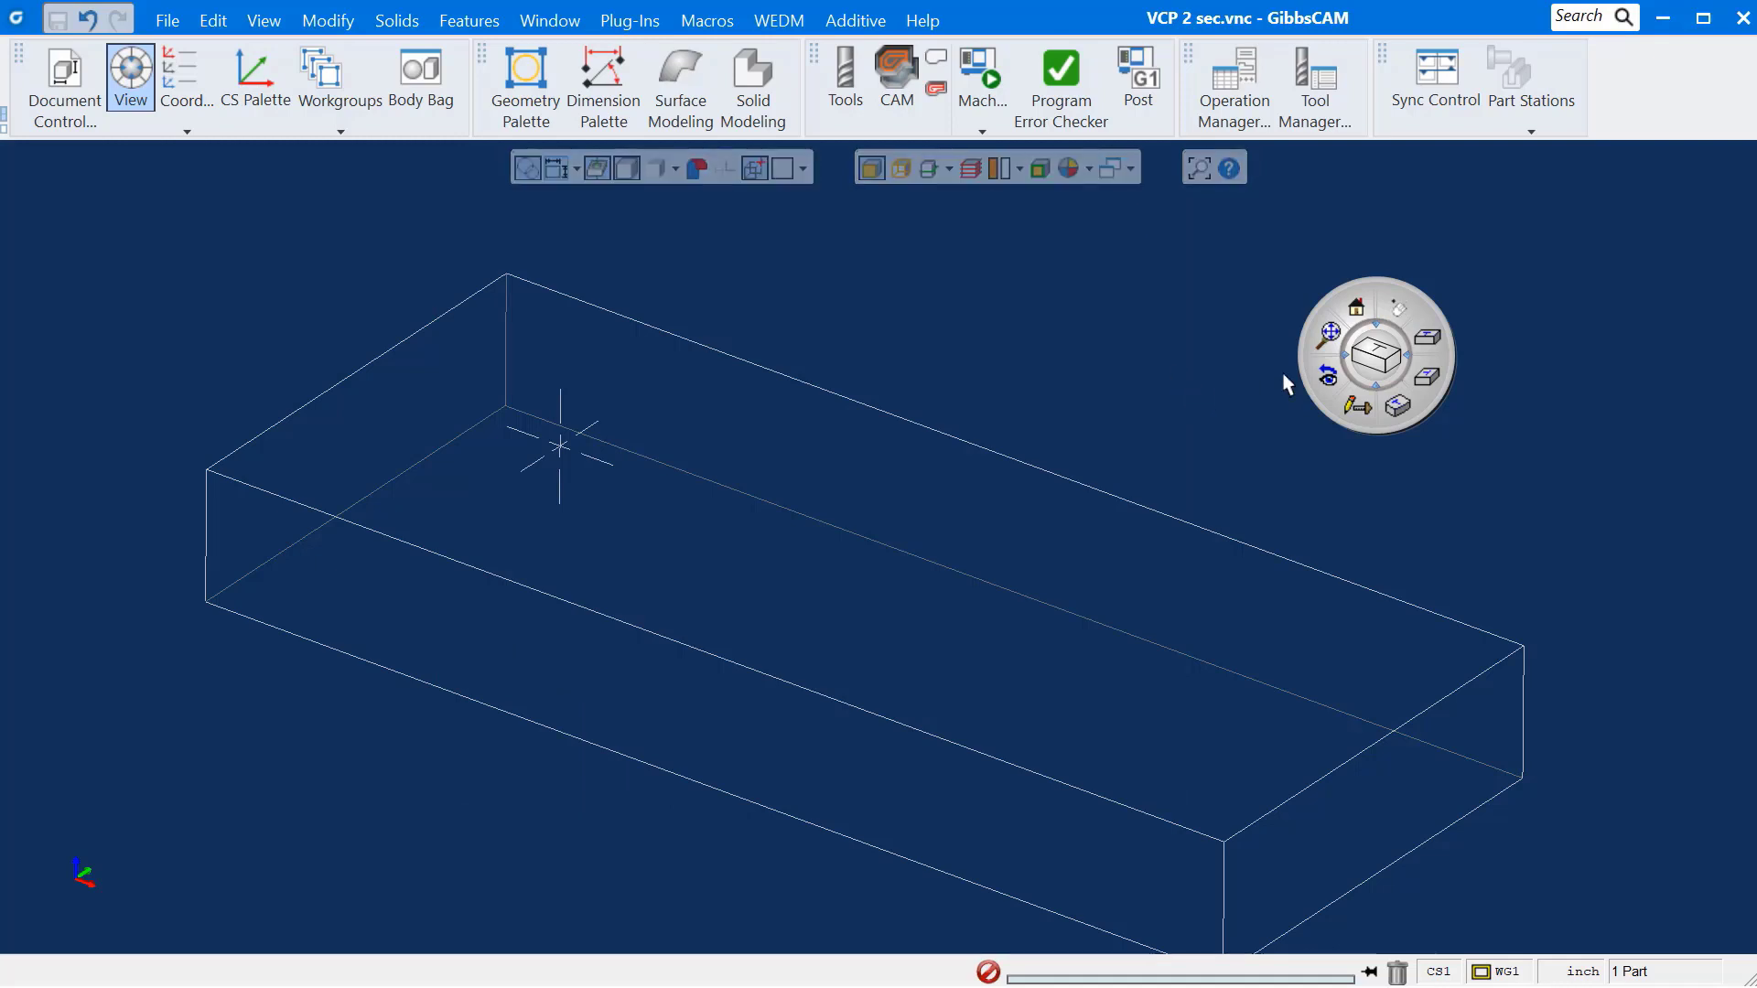
Step: Place seven points spread across the top of the stock with Mouse Point, at Z 0 and a 0.1 grid
left_click(1392, 310)
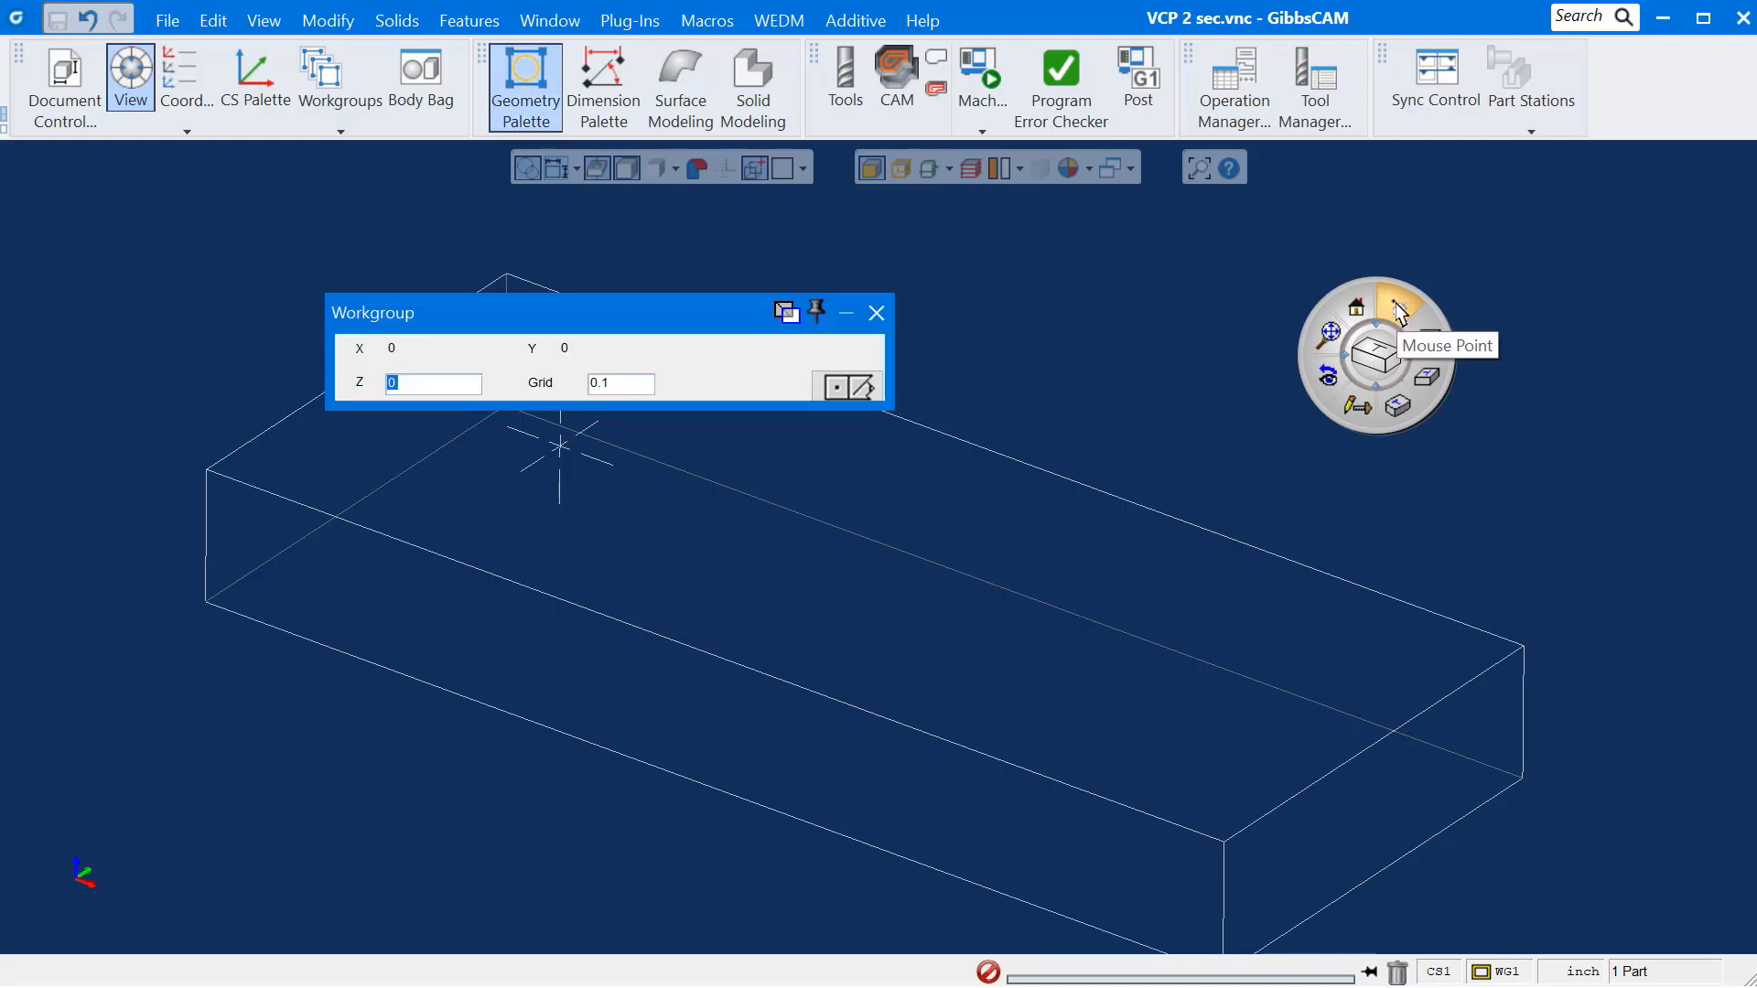
left_click(569, 557)
left_click(855, 639)
left_click(1089, 731)
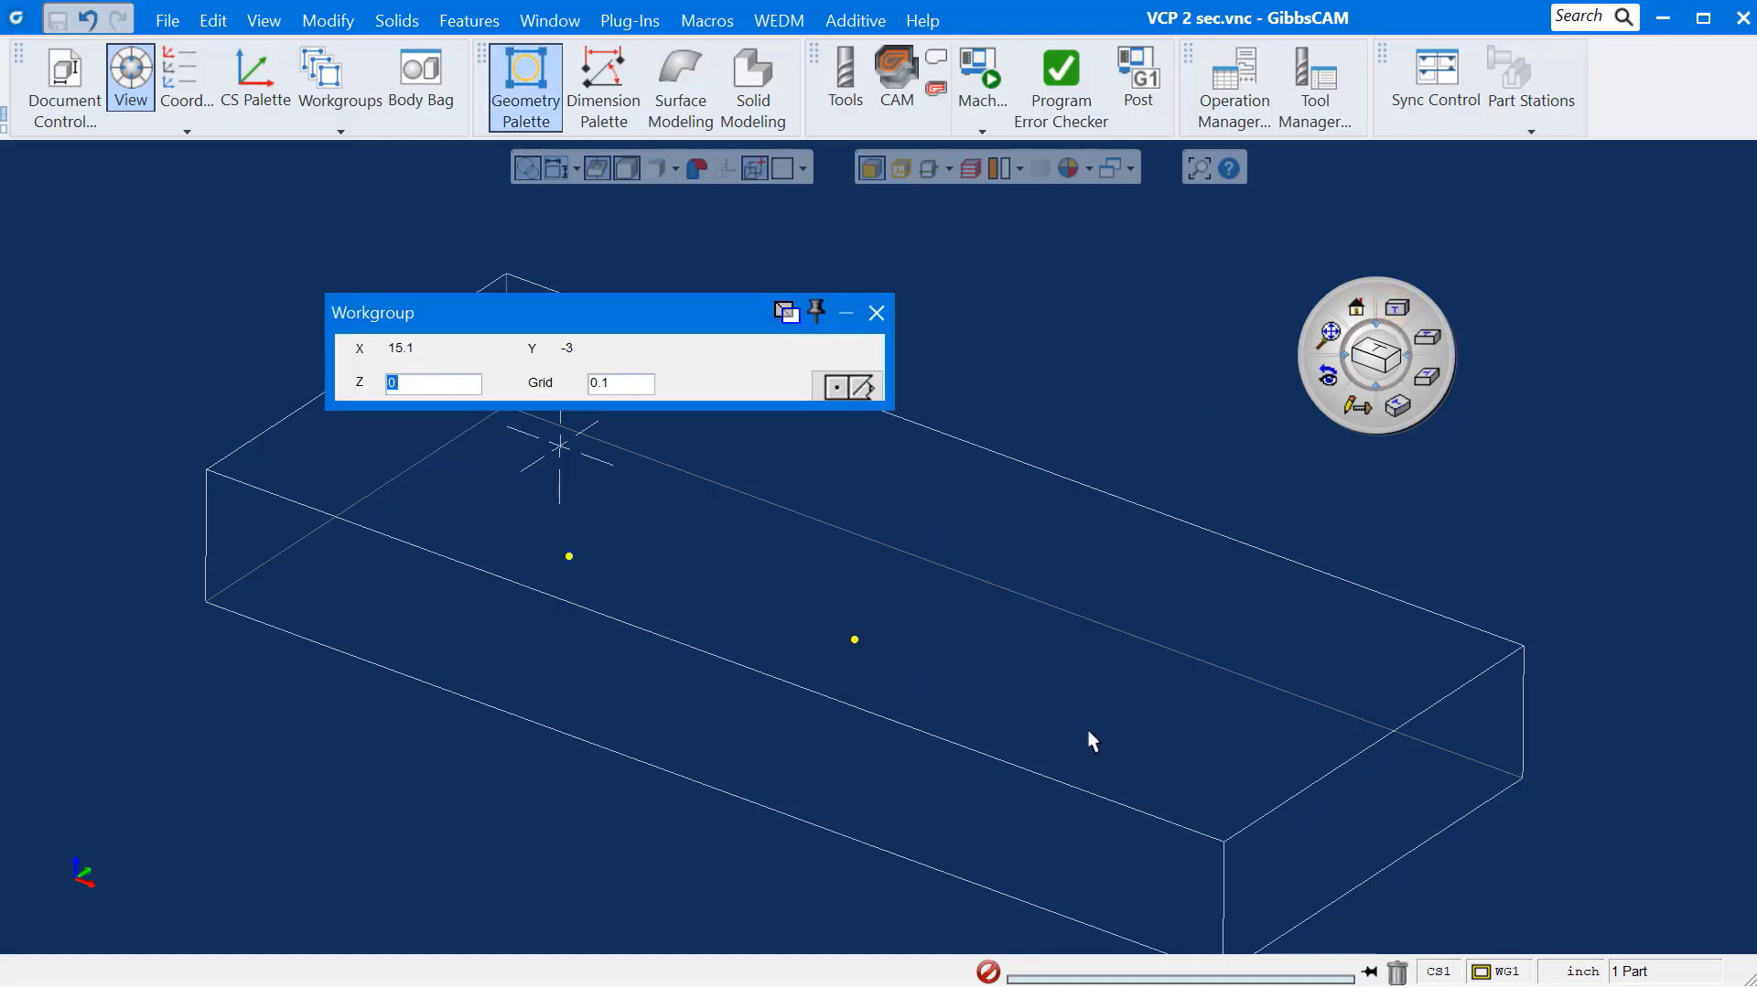
left_click(1345, 697)
left_click(1005, 508)
left_click(834, 467)
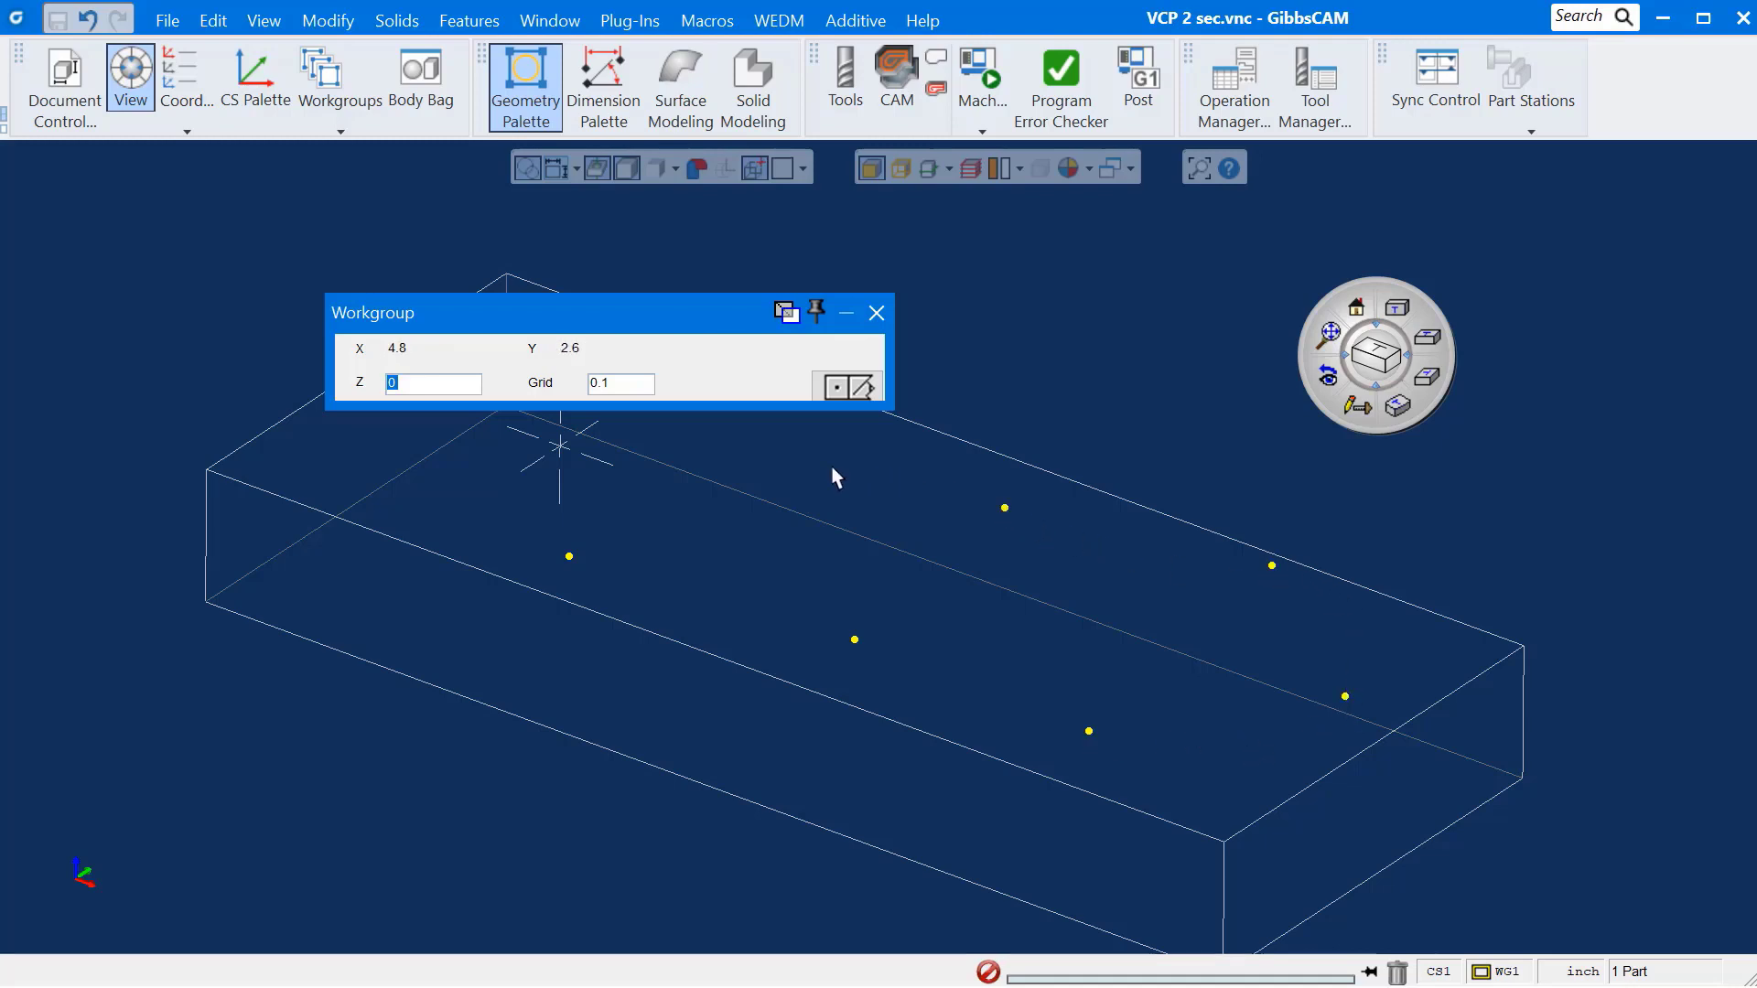
left_click(877, 313)
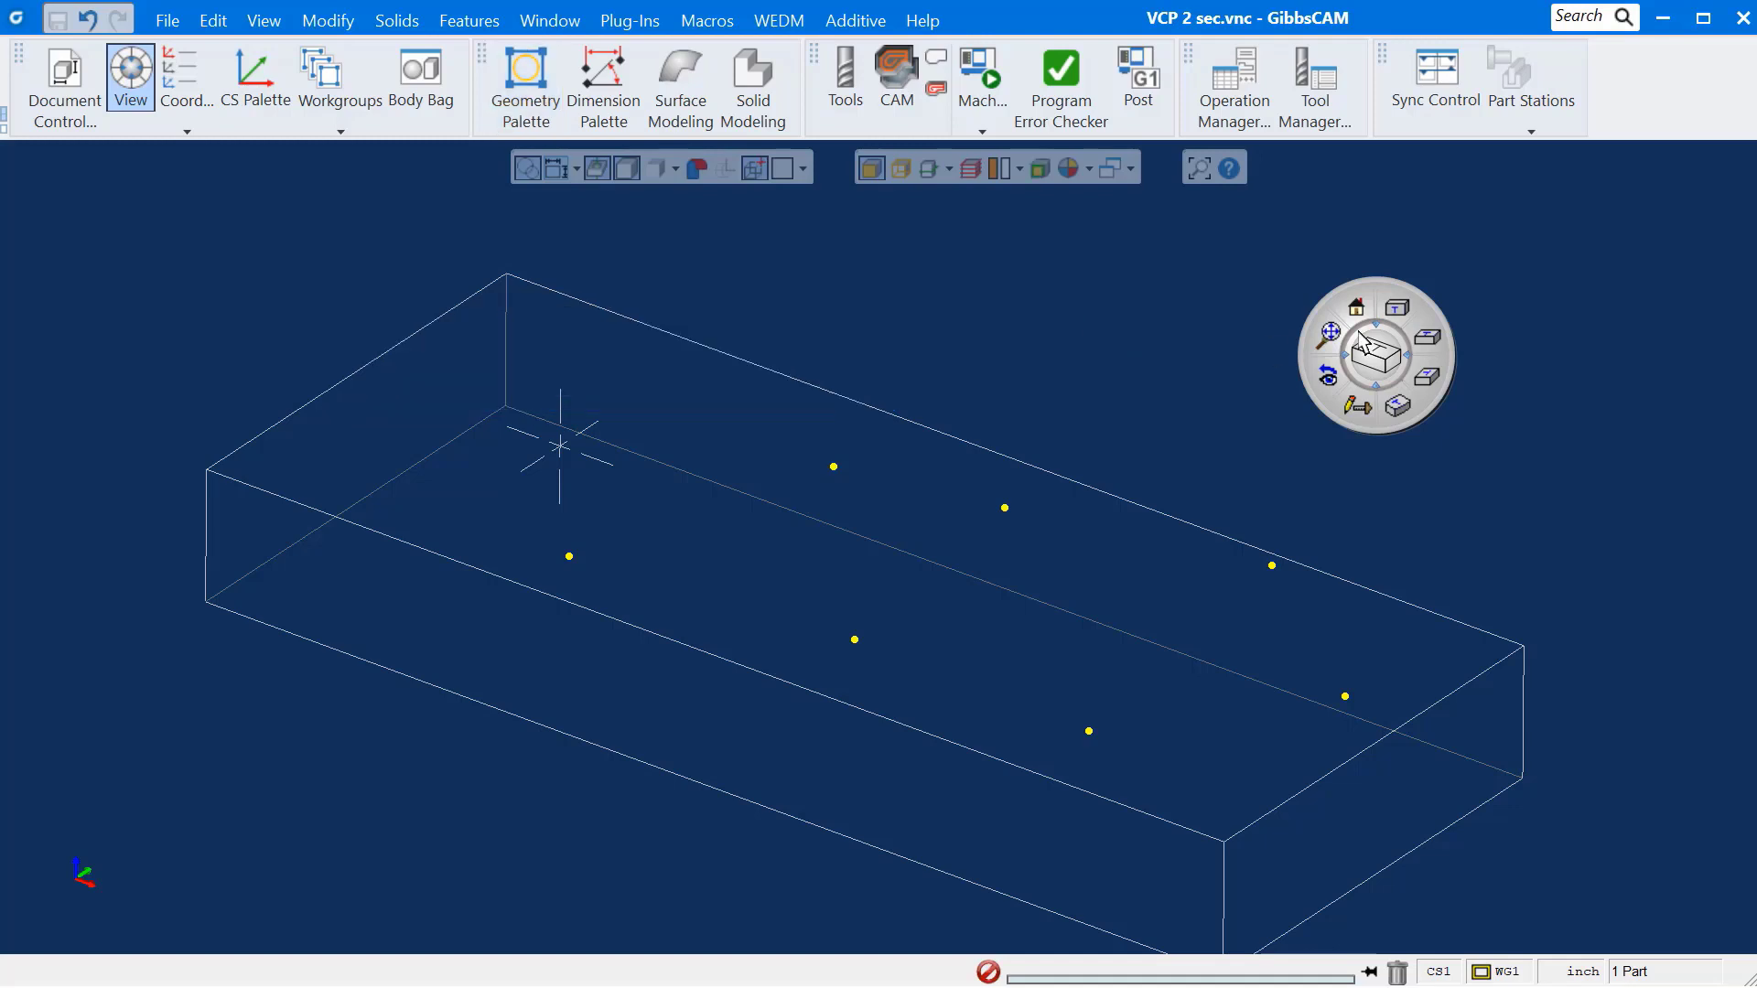
Step: Assign the Point Dimension command to the button below Mouse Point in the trackball's Control layout
right_click(1386, 355)
left_click(1372, 370)
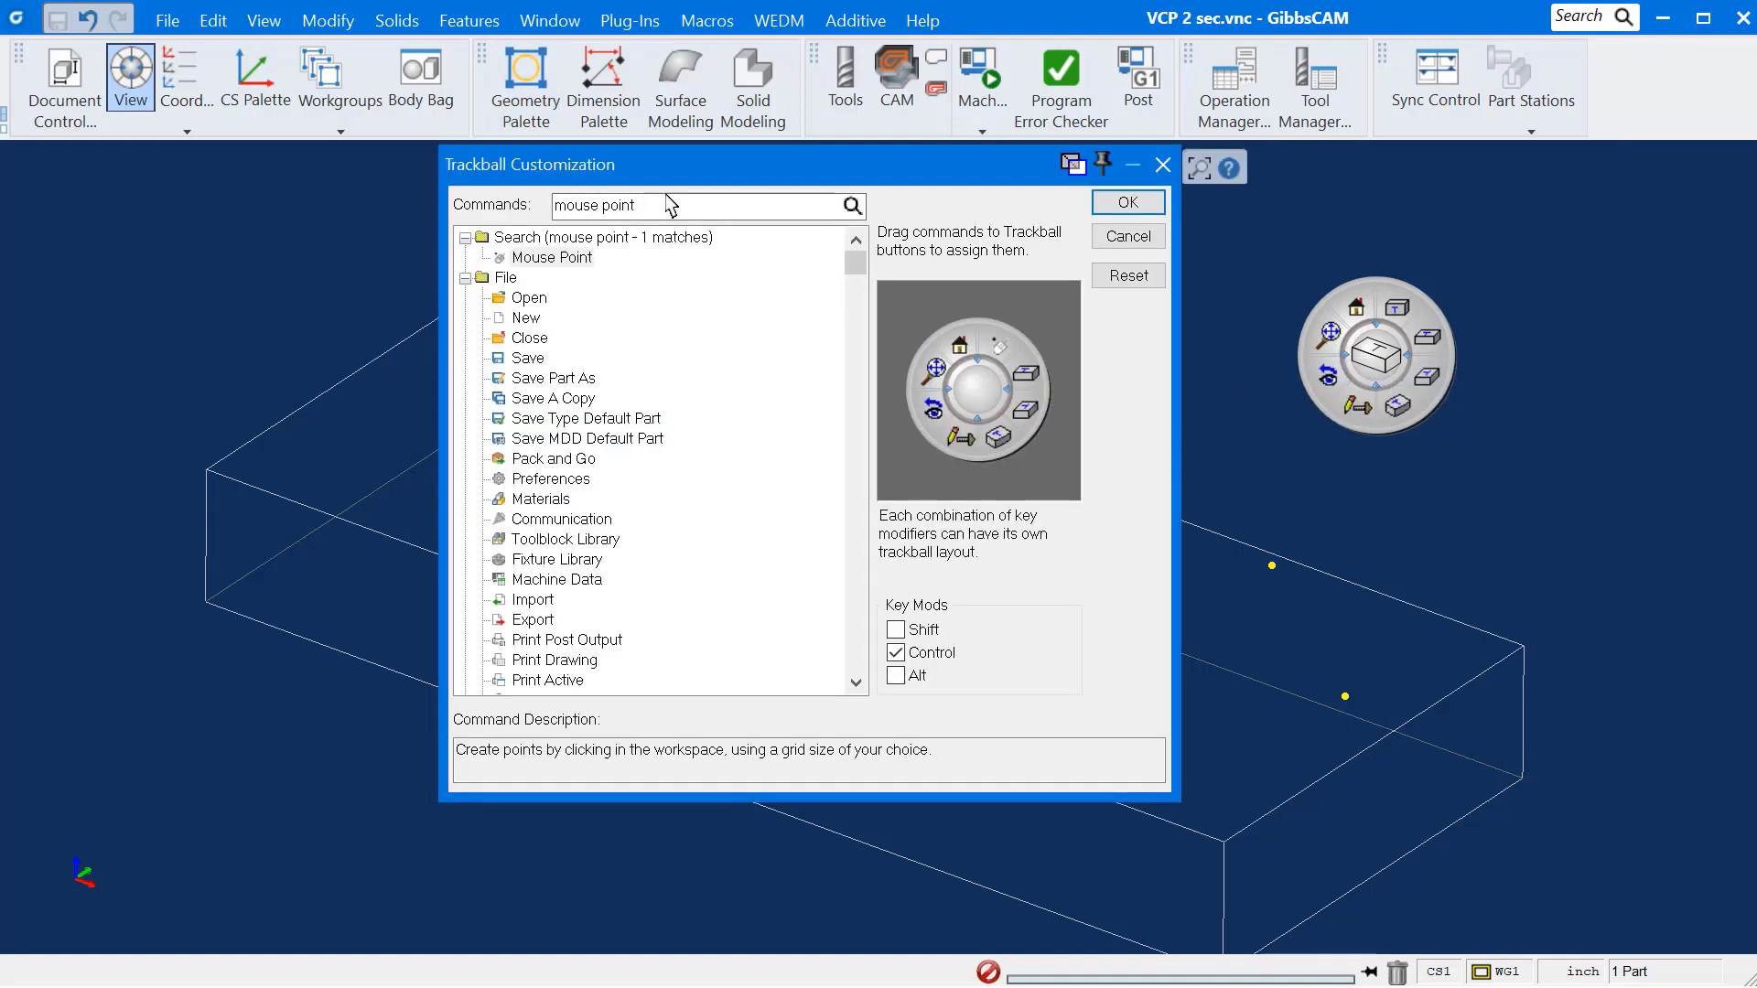
left_click_drag(668, 207, 531, 214)
type("p")
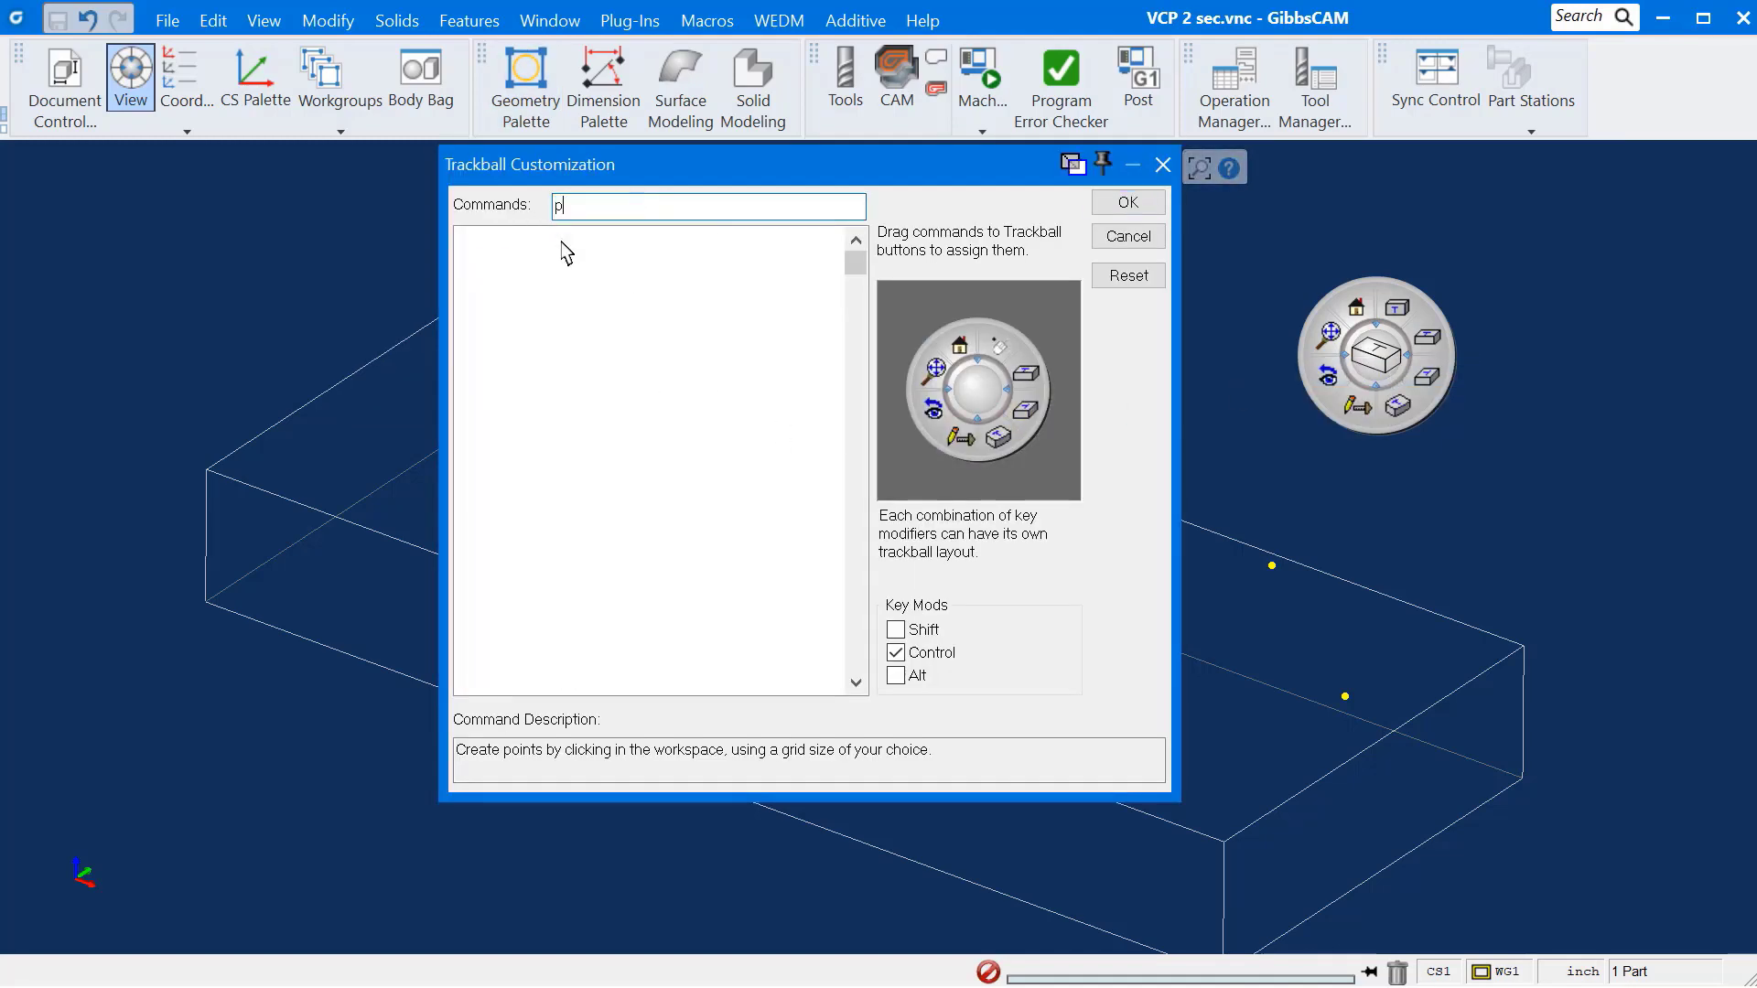
type("oint")
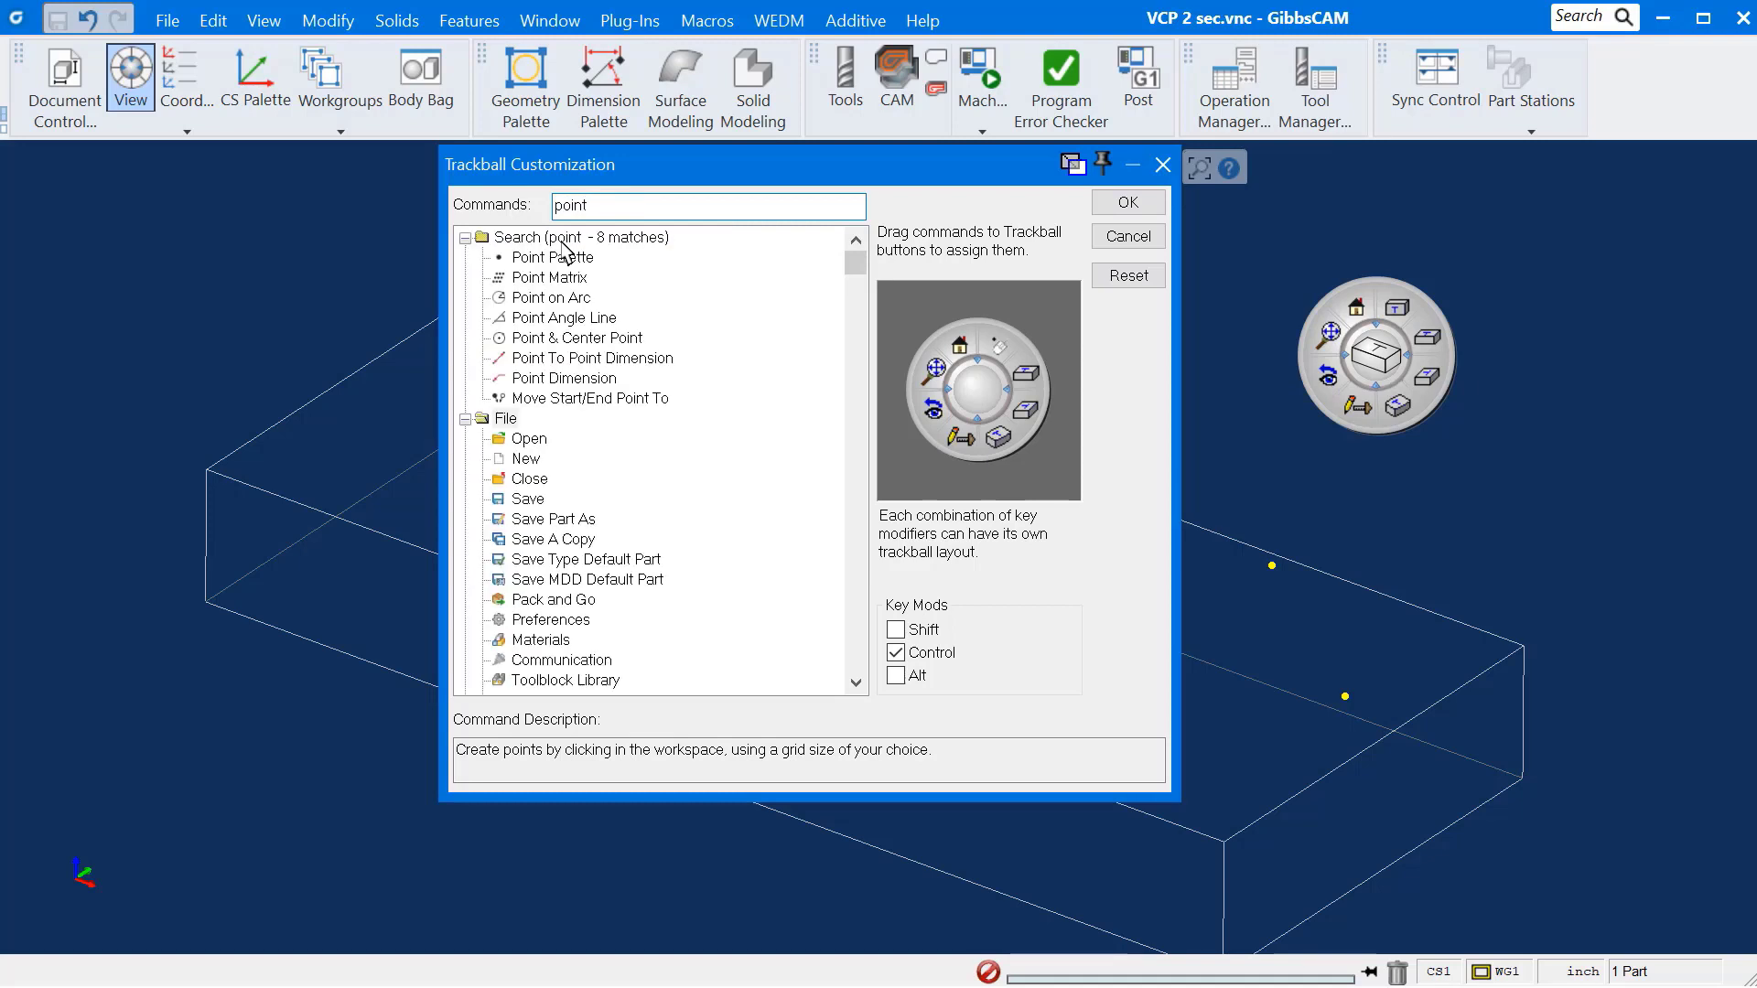
type(" dim")
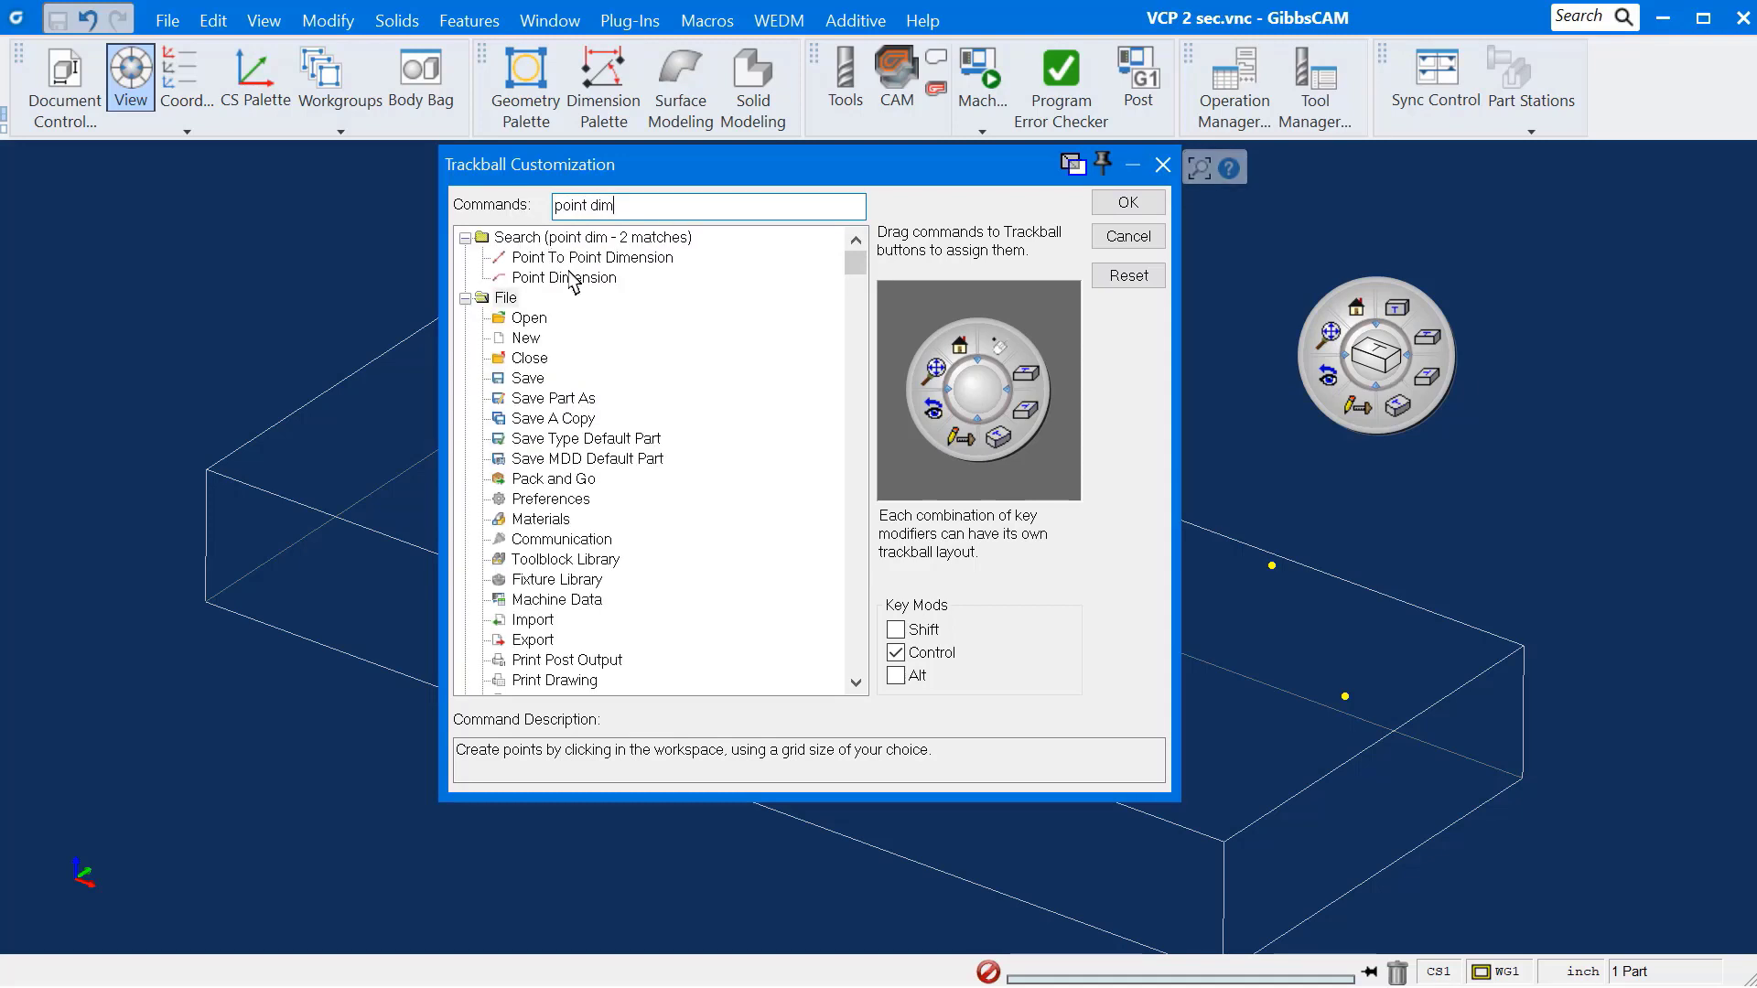
left_click_drag(573, 281, 1021, 392)
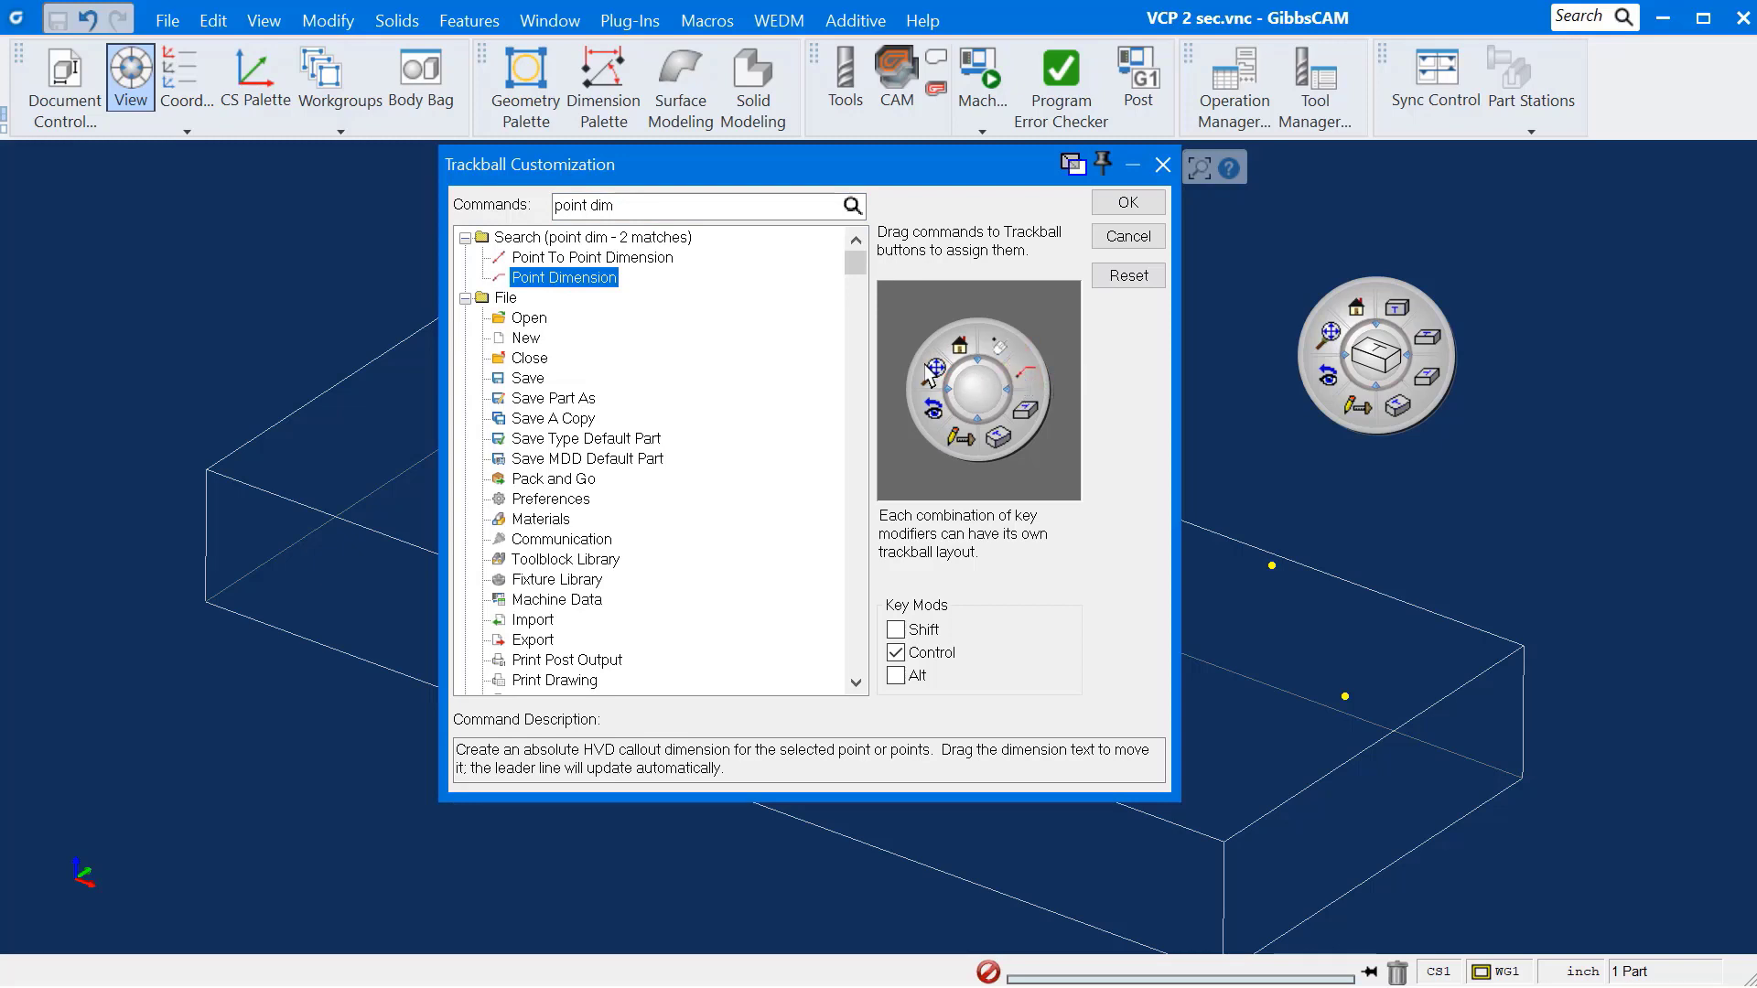
Step: Assign Point To Point Dimension to the button below Point Dimension in the Control layout and accept the customization
left_click(582, 260)
left_click_drag(582, 260, 1030, 422)
left_click(1129, 202)
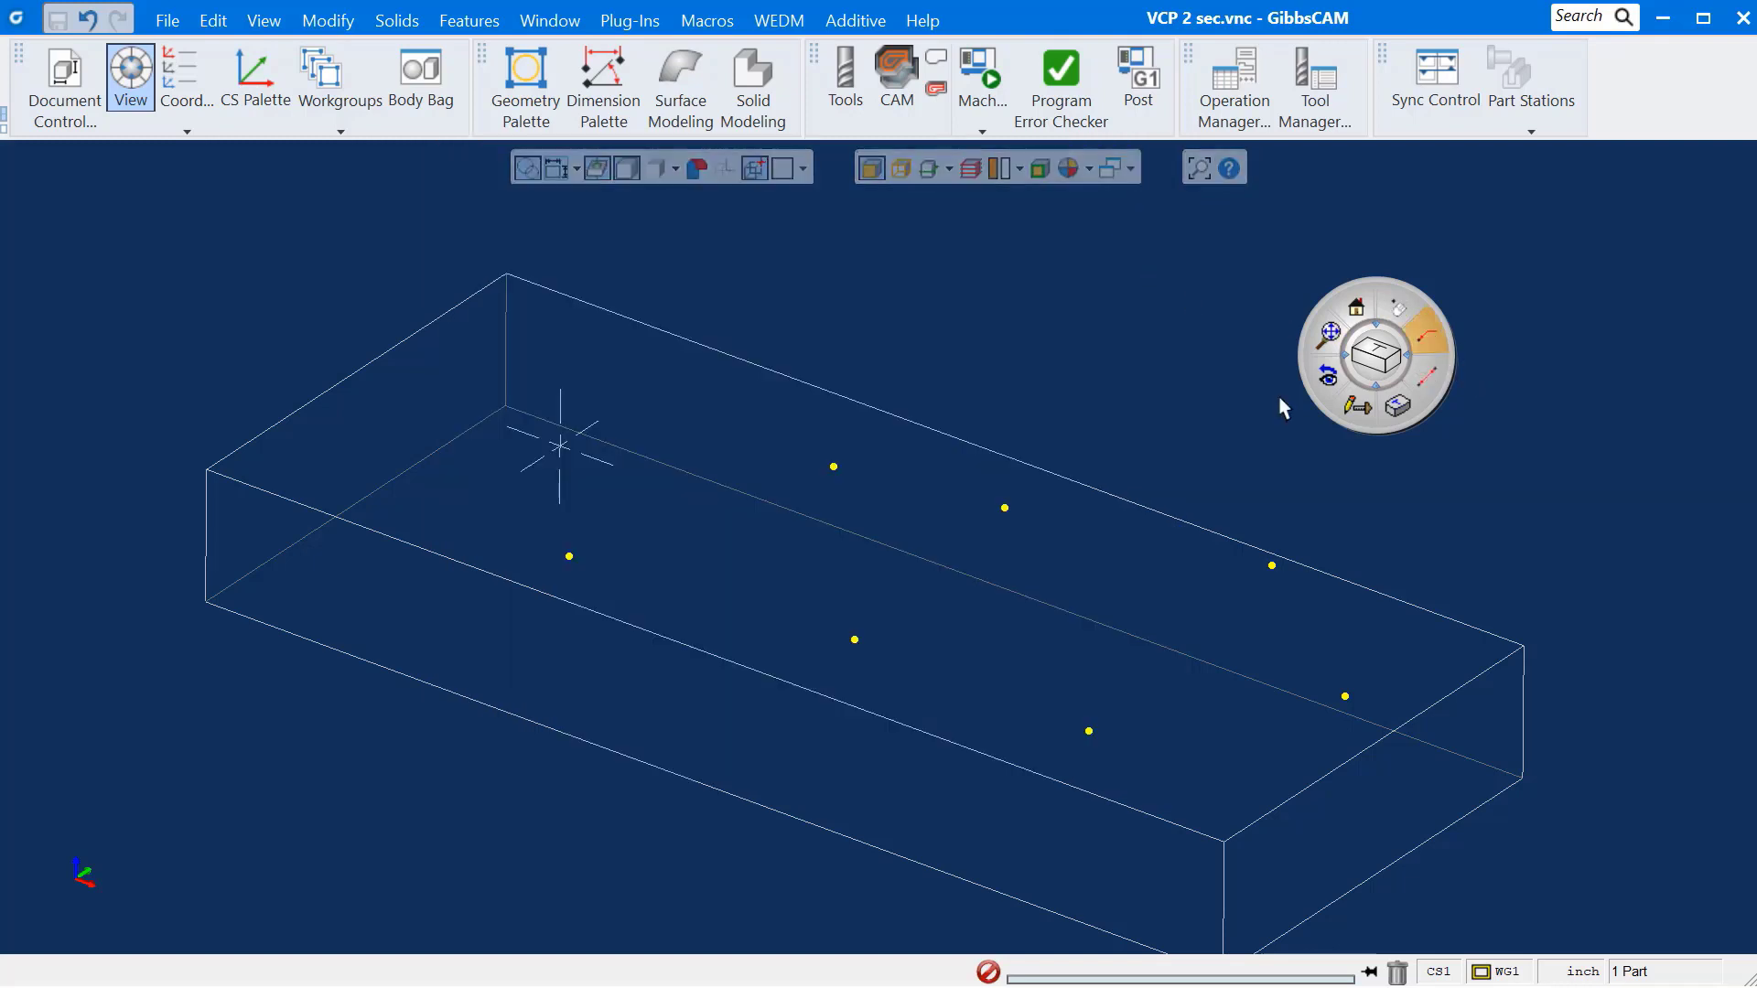
Step: Add a Point Dimension to the last placed point and a Point To Point Dimension between the third and fifth points
mouse_move(835, 471)
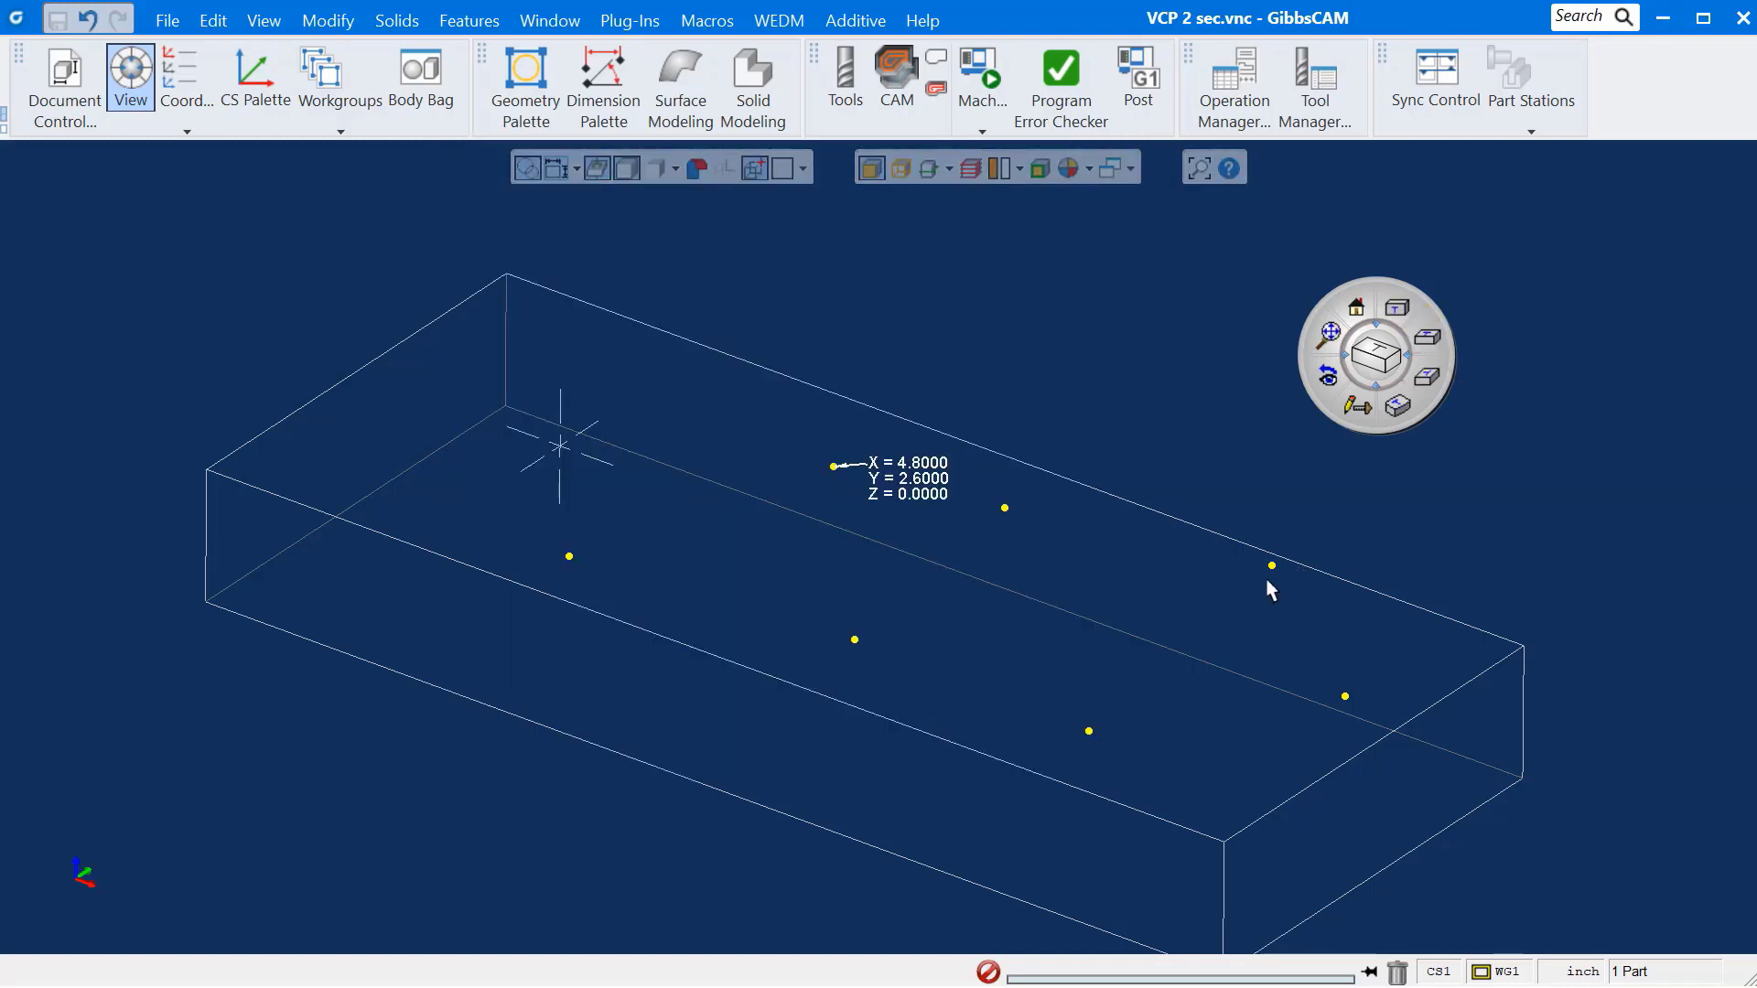
left_click(1089, 732)
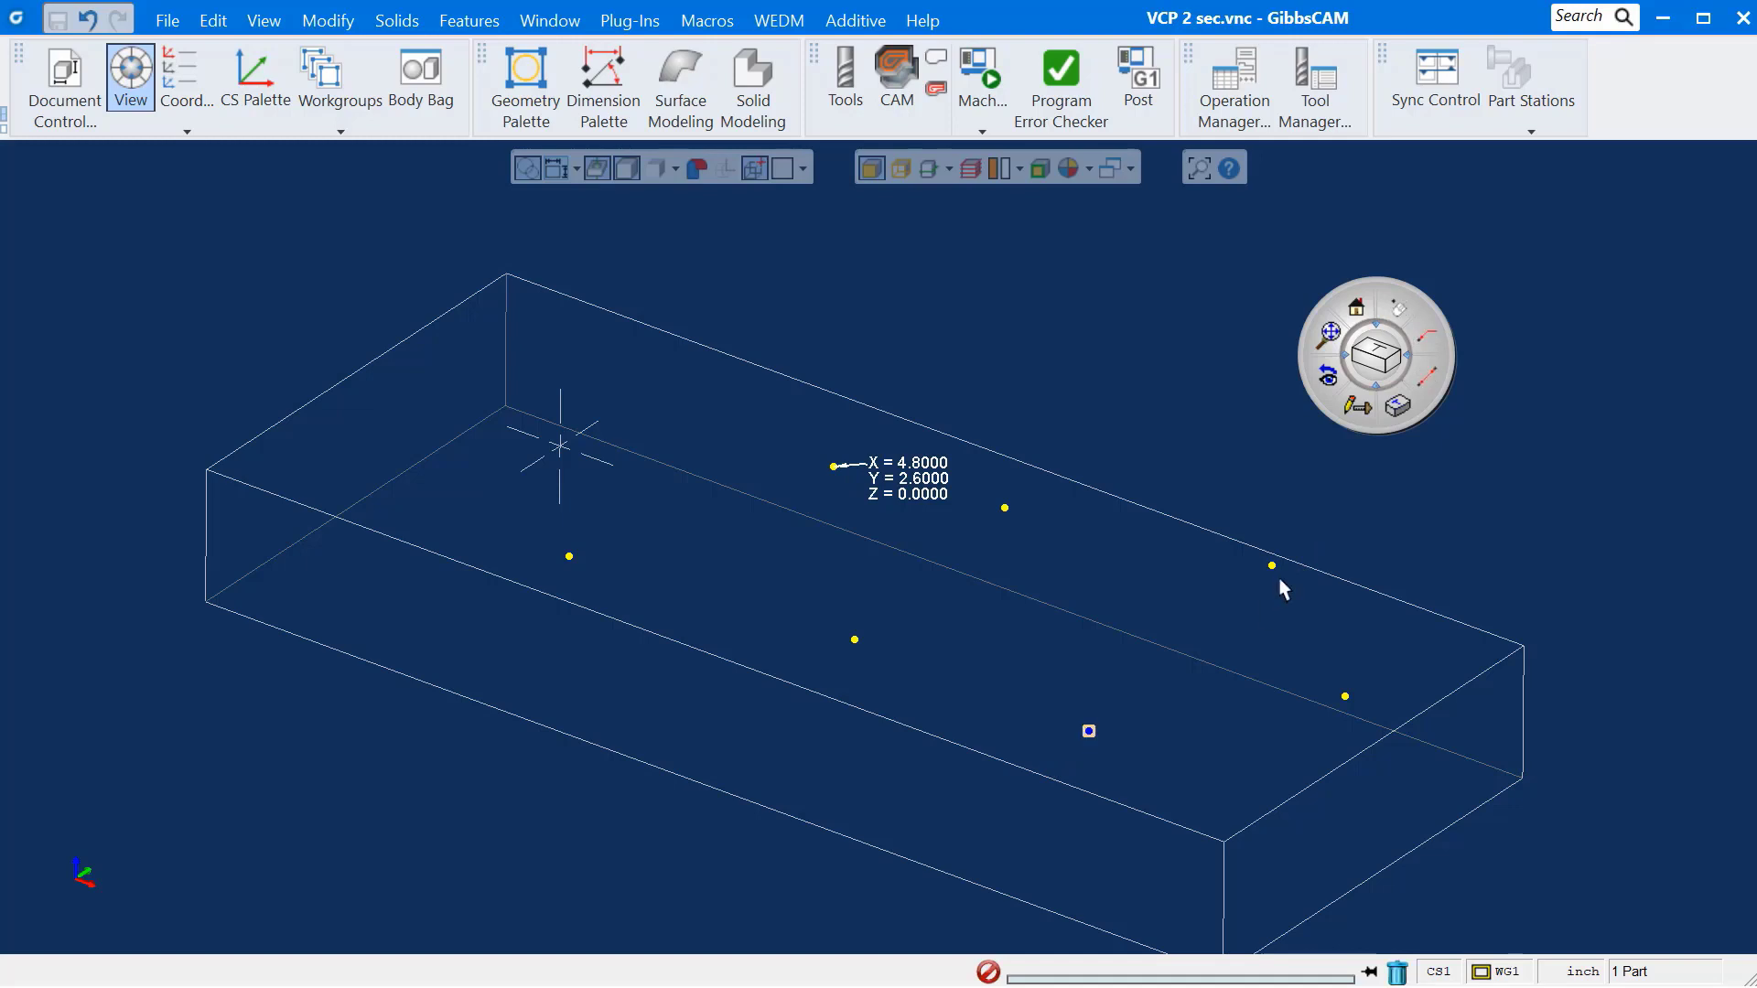
left_click(1272, 566, "shift")
left_click(1426, 376)
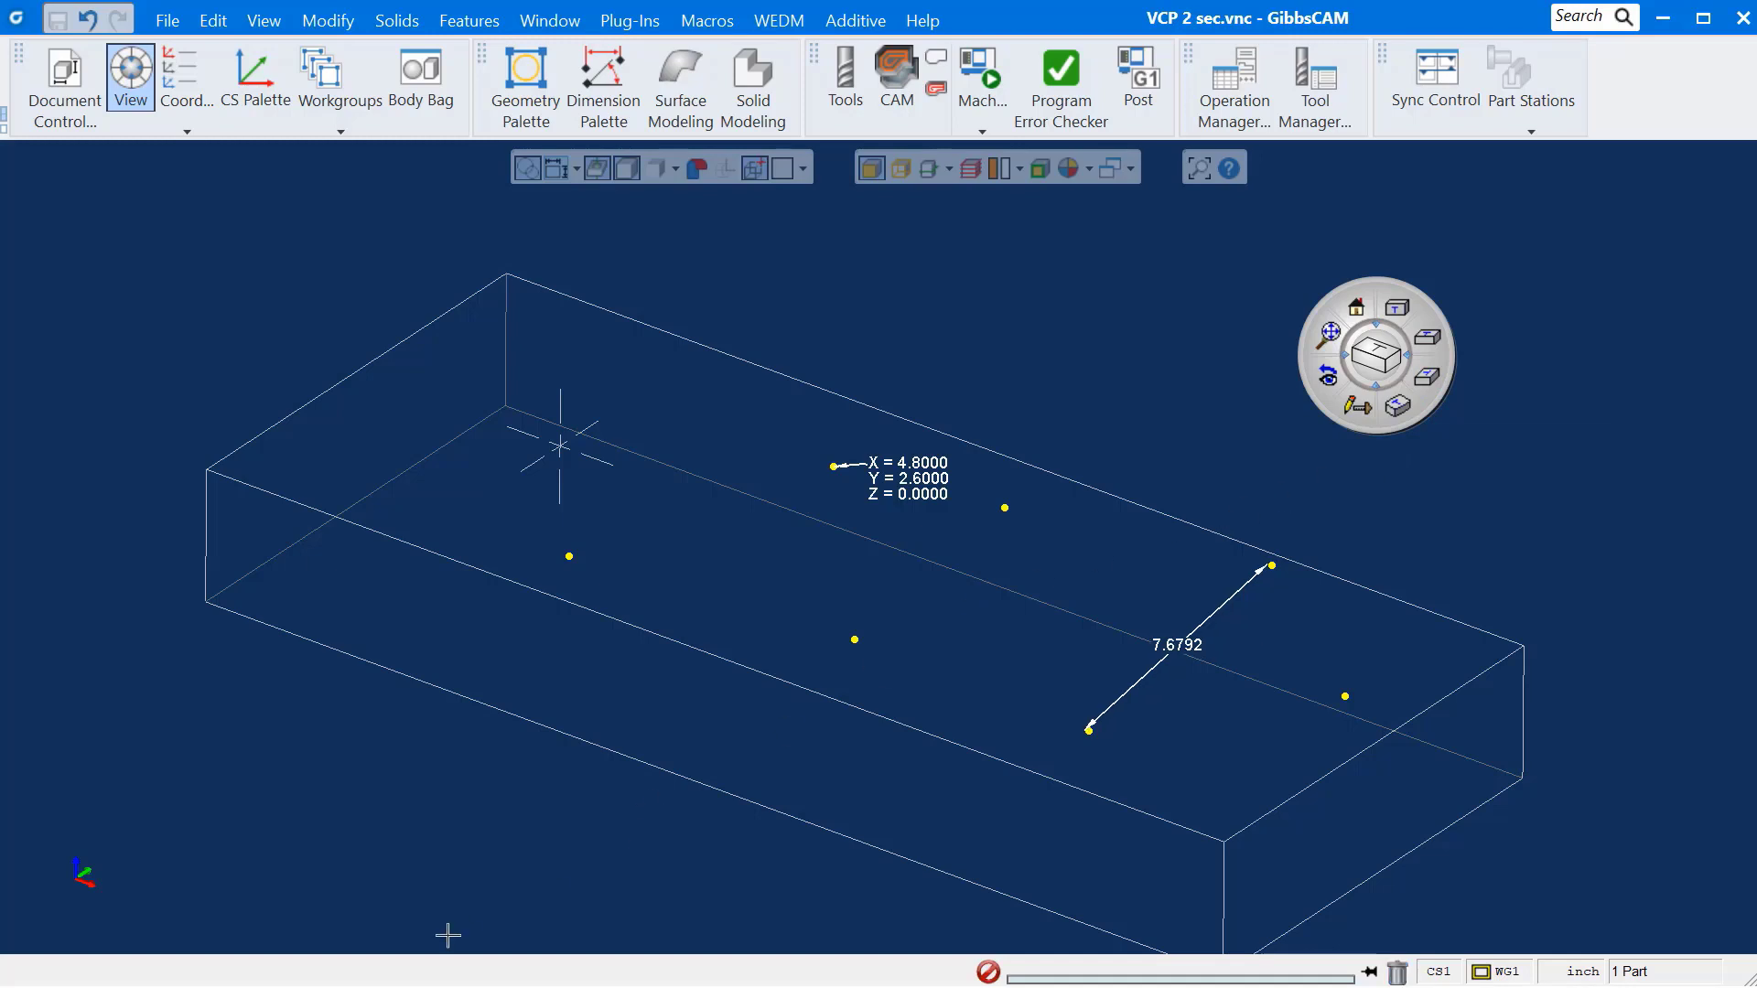
Step: Delete all the points and dimensions on the stock
left_click_drag(395, 889, 1612, 306)
key("Delete")
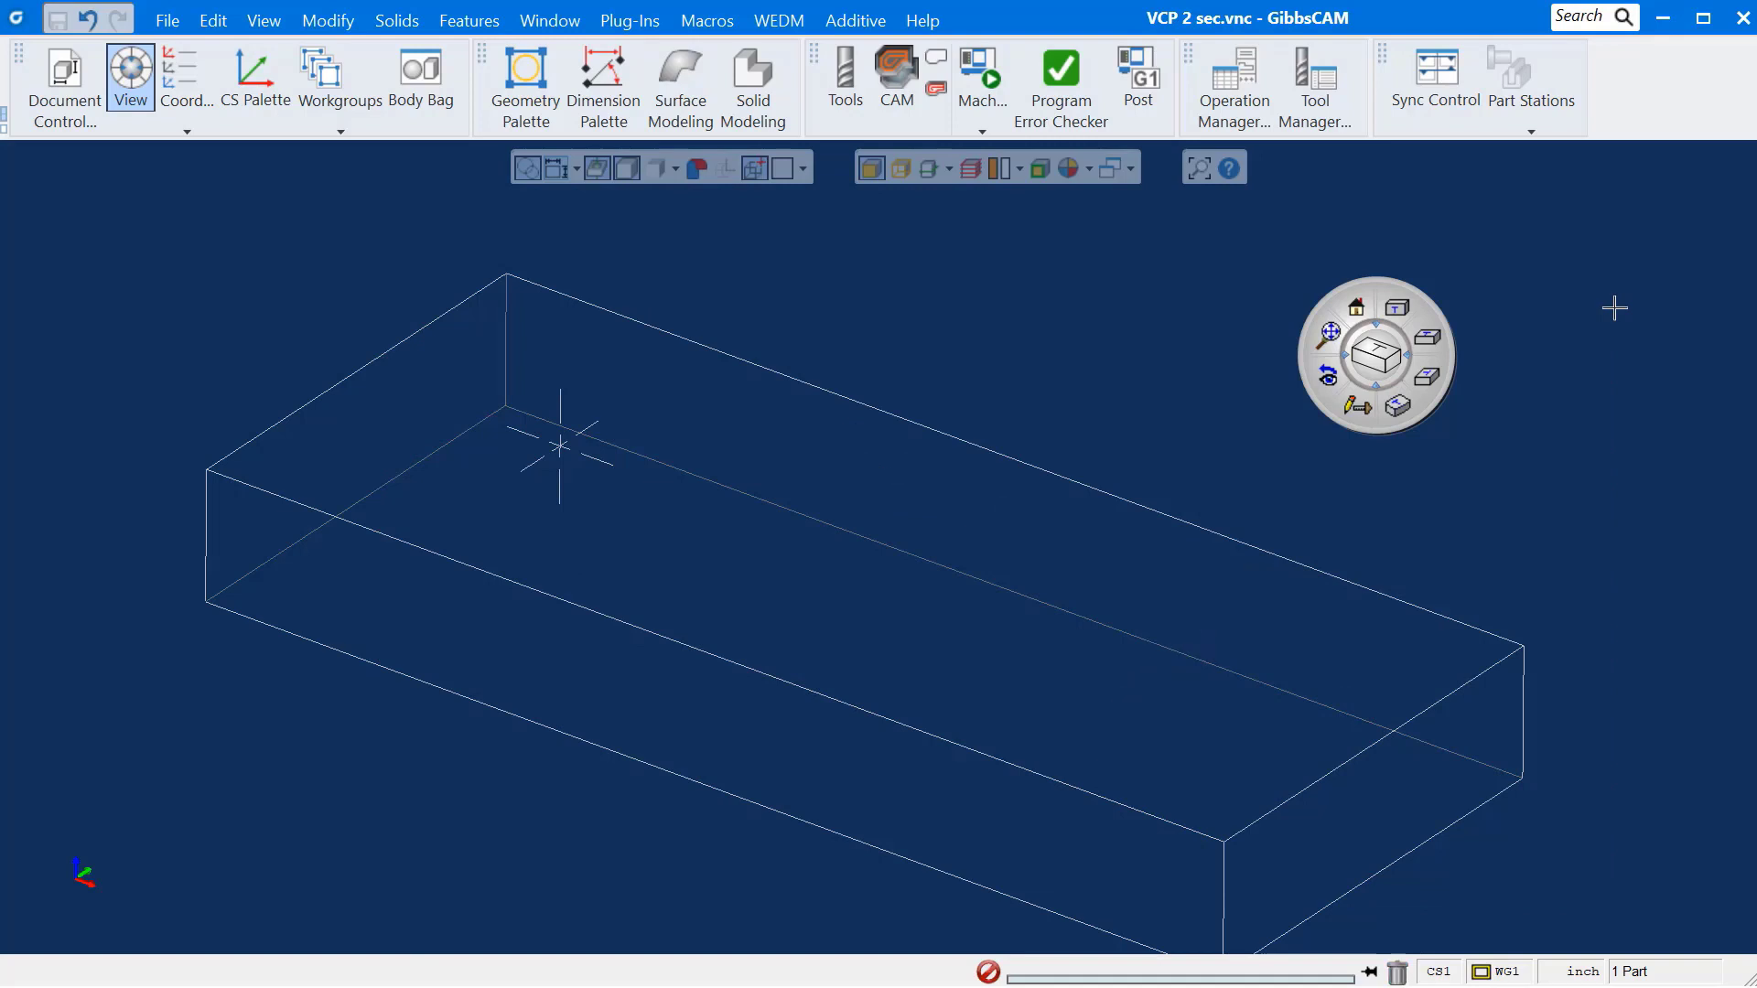
Step: Take the pocketed part body out of the Body Bag into the workspace and close the bag
left_click(414, 70)
double_click(291, 286)
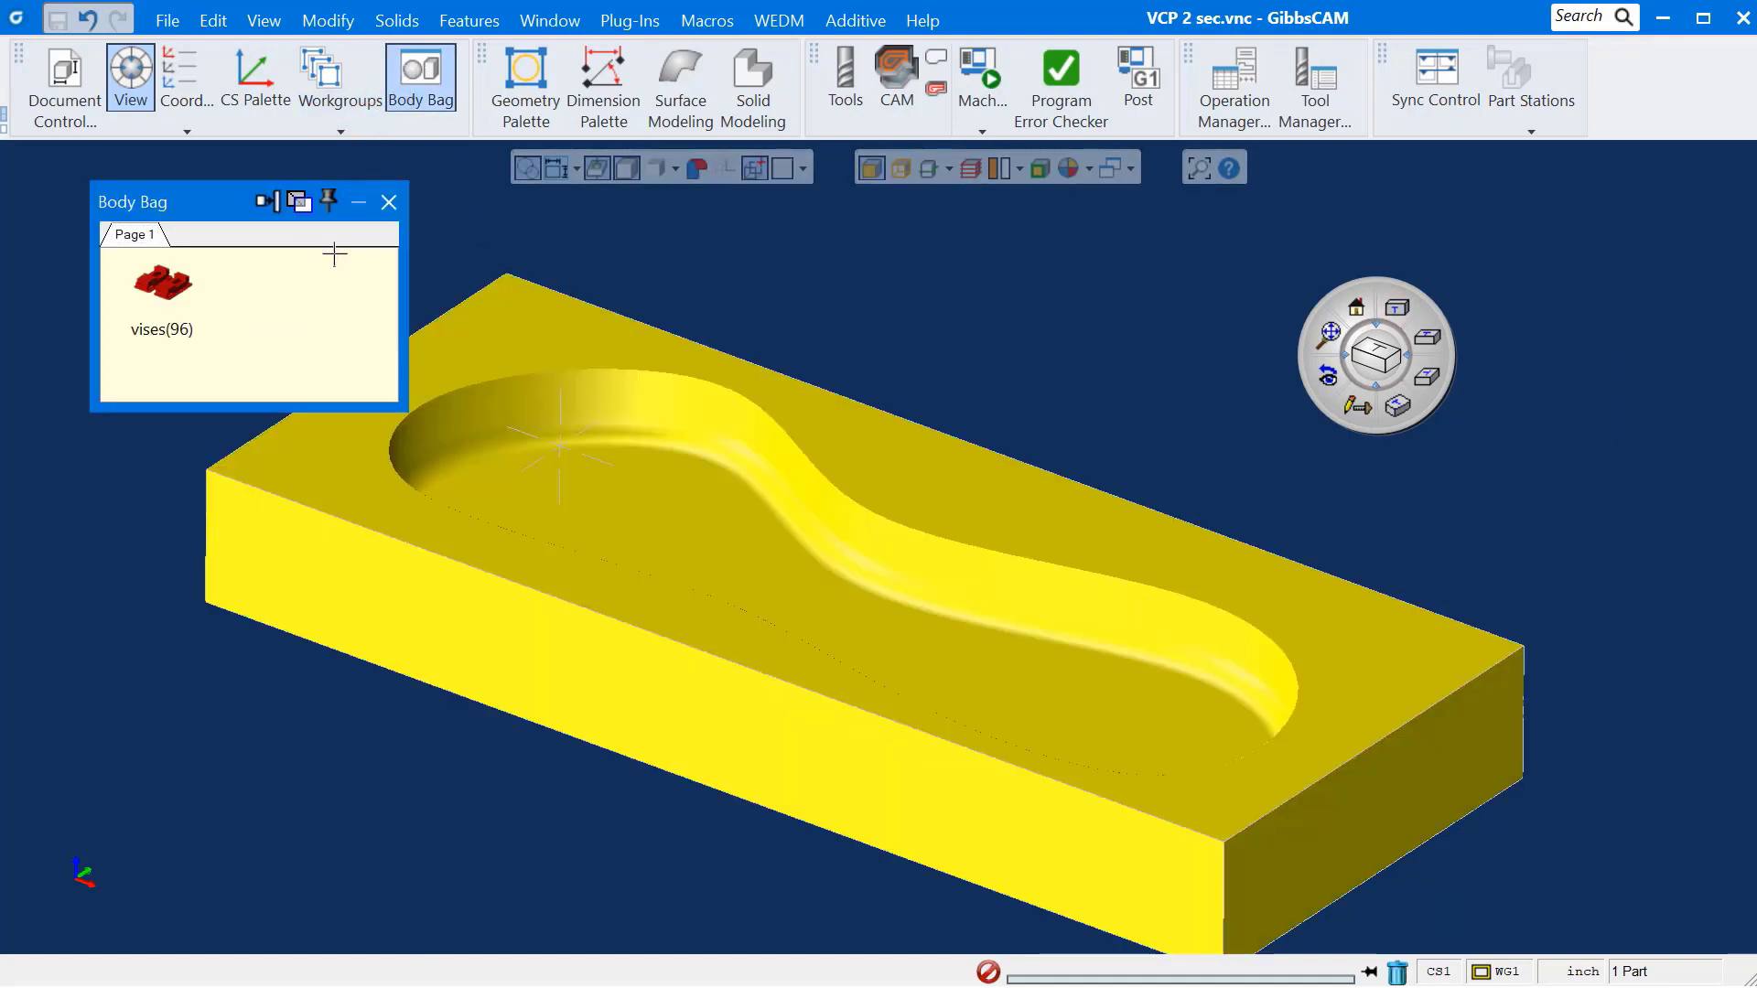
left_click(391, 202)
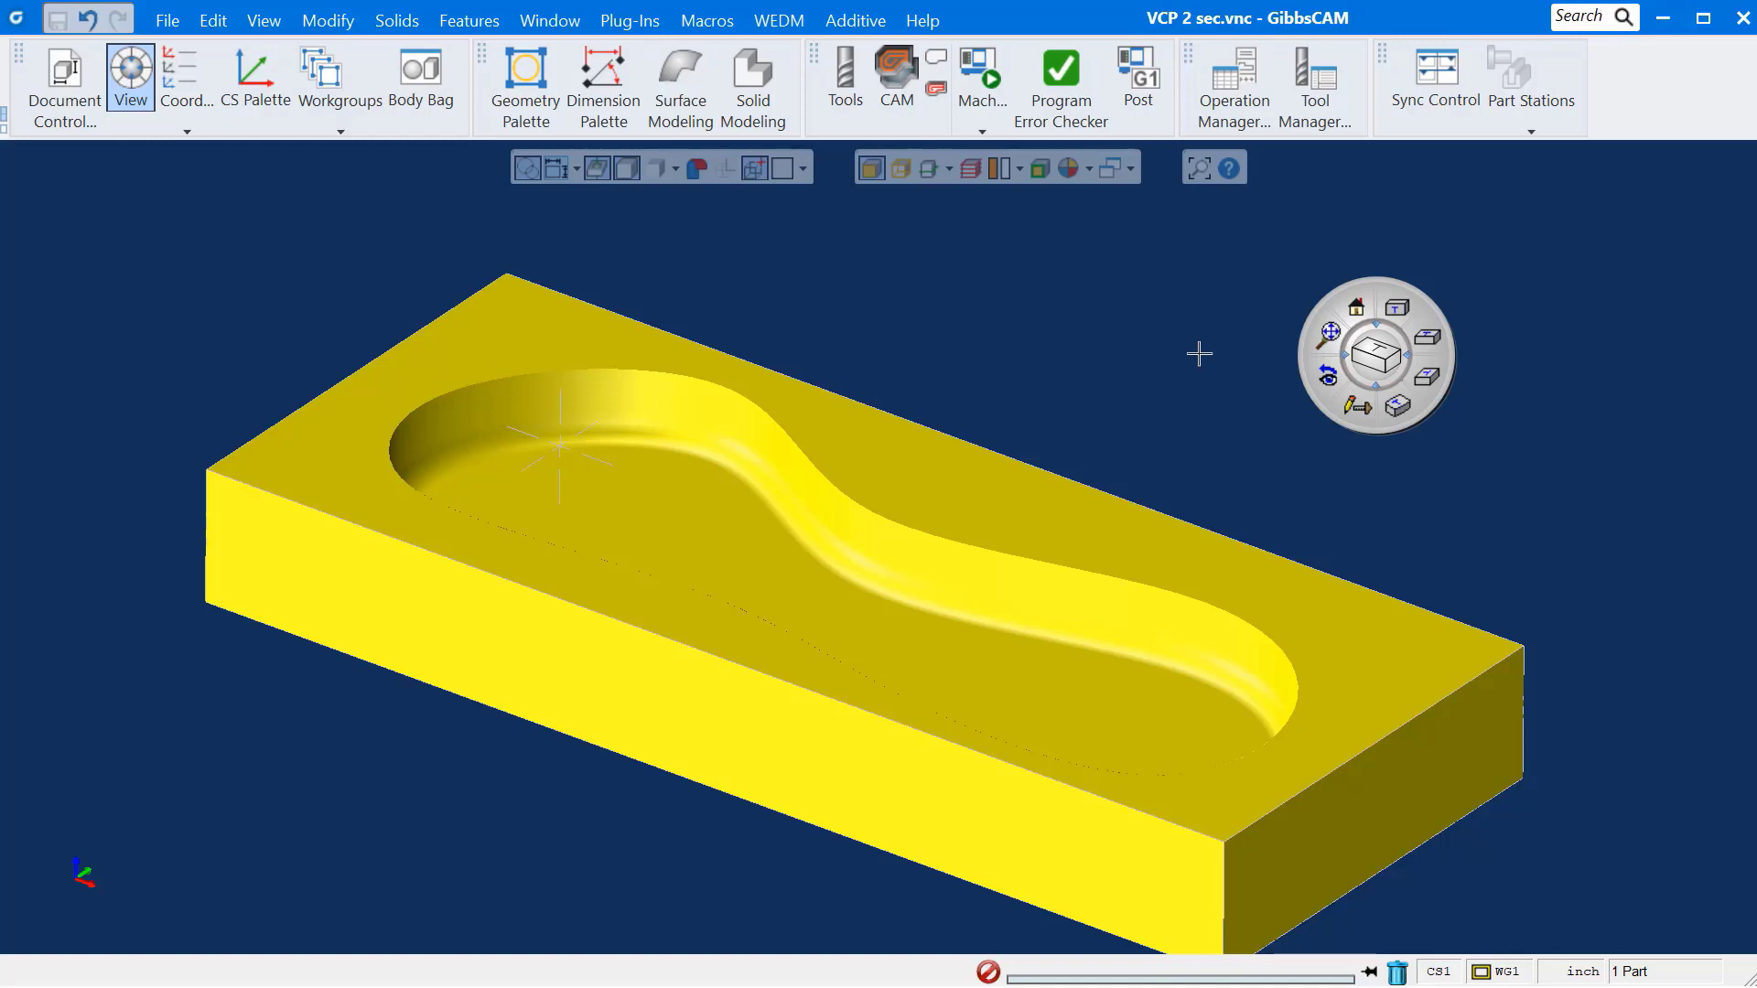
Step: Reset the trackball to its default button layout
right_click(1383, 355)
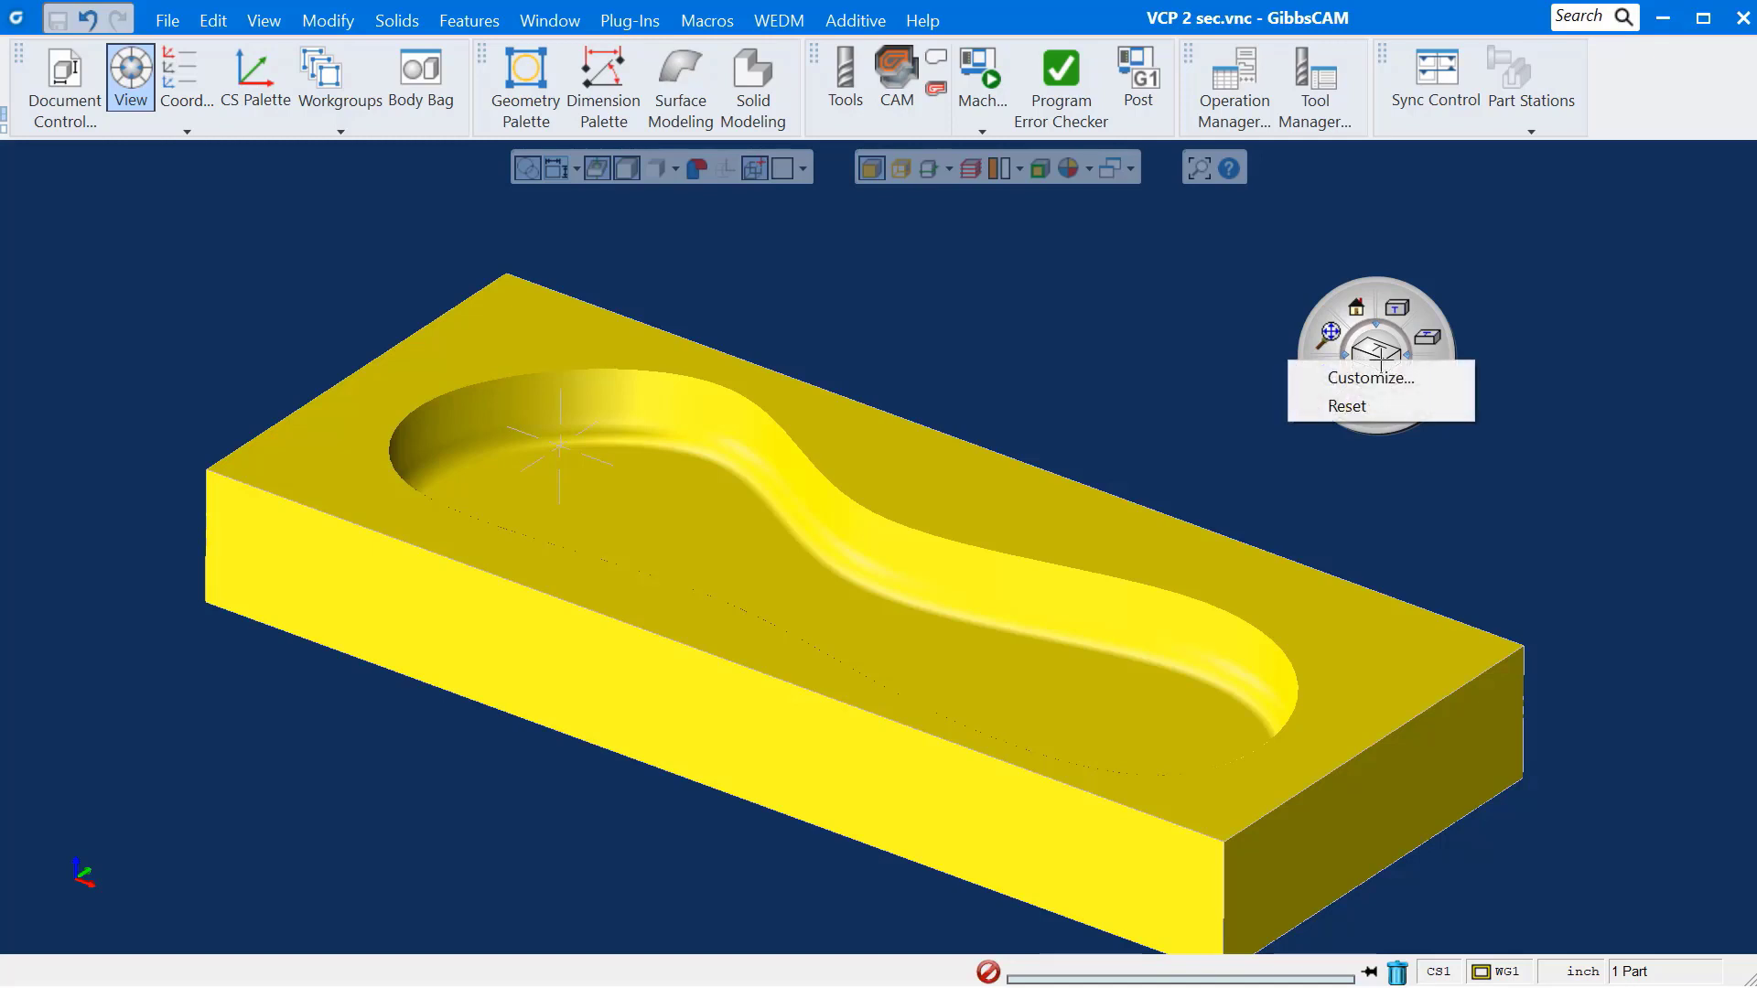
left_click(1427, 402)
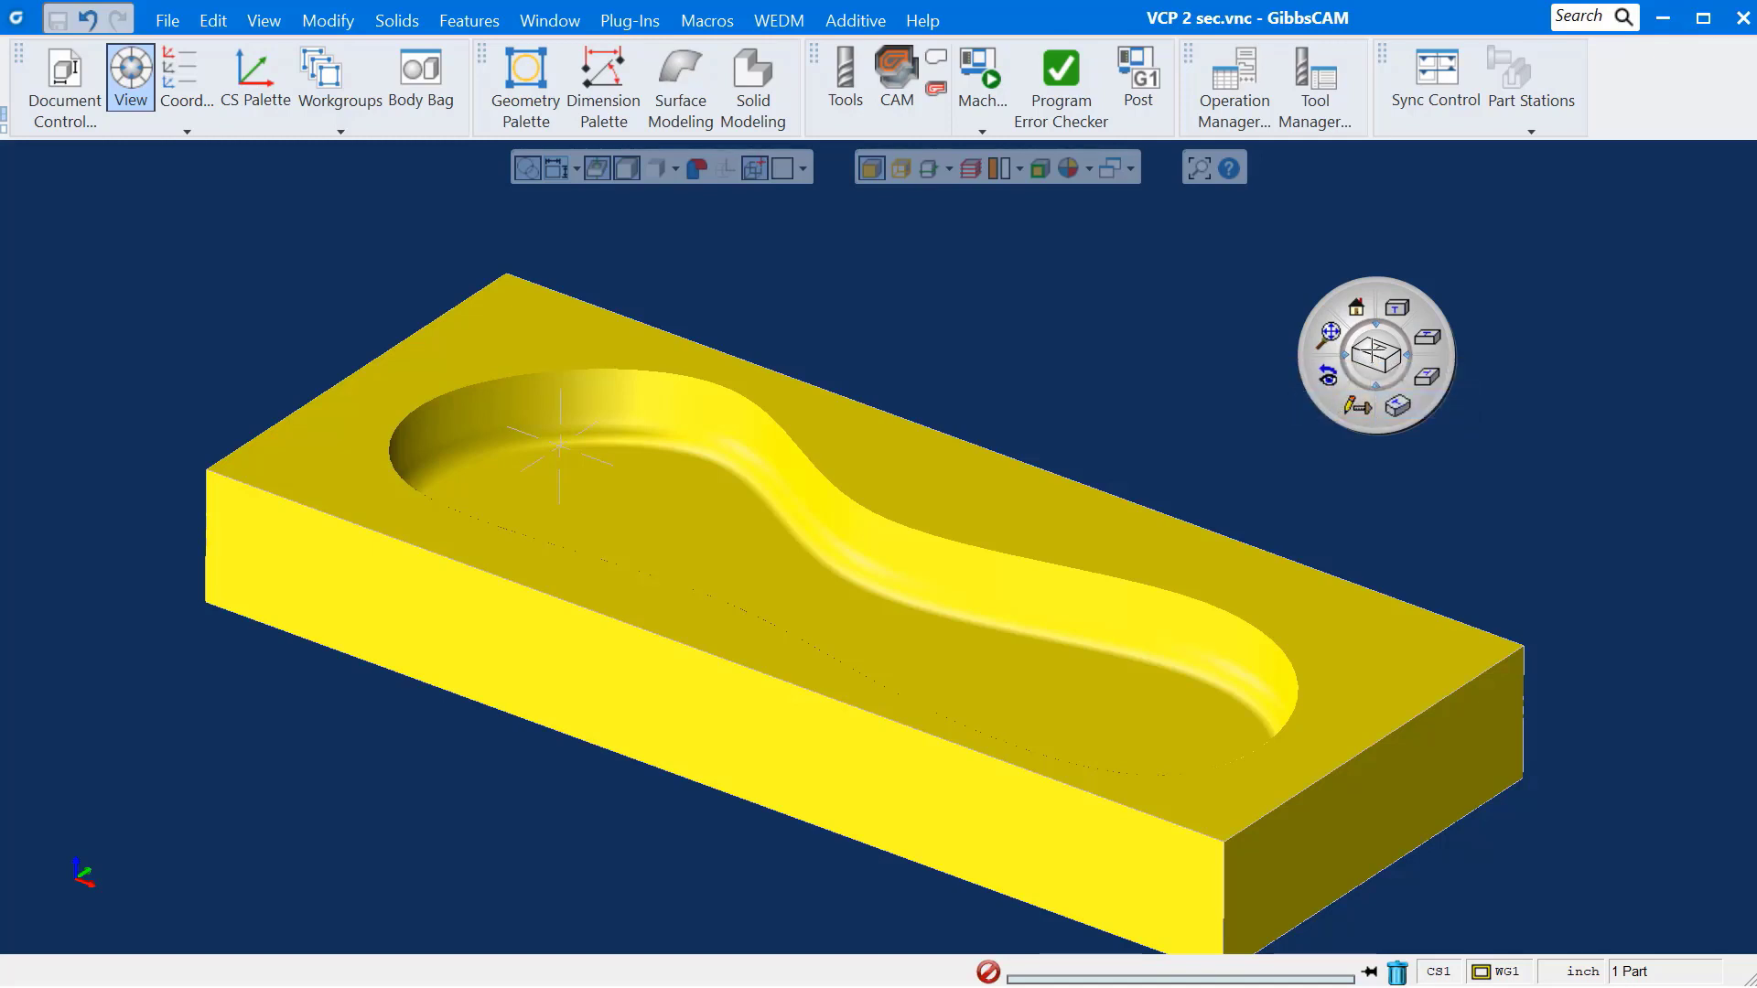
Step: Assign the Mouse Point command to the trackball's first slot clockwise from the top in the Control modifier layout
right_click(1373, 348)
left_click(1332, 365)
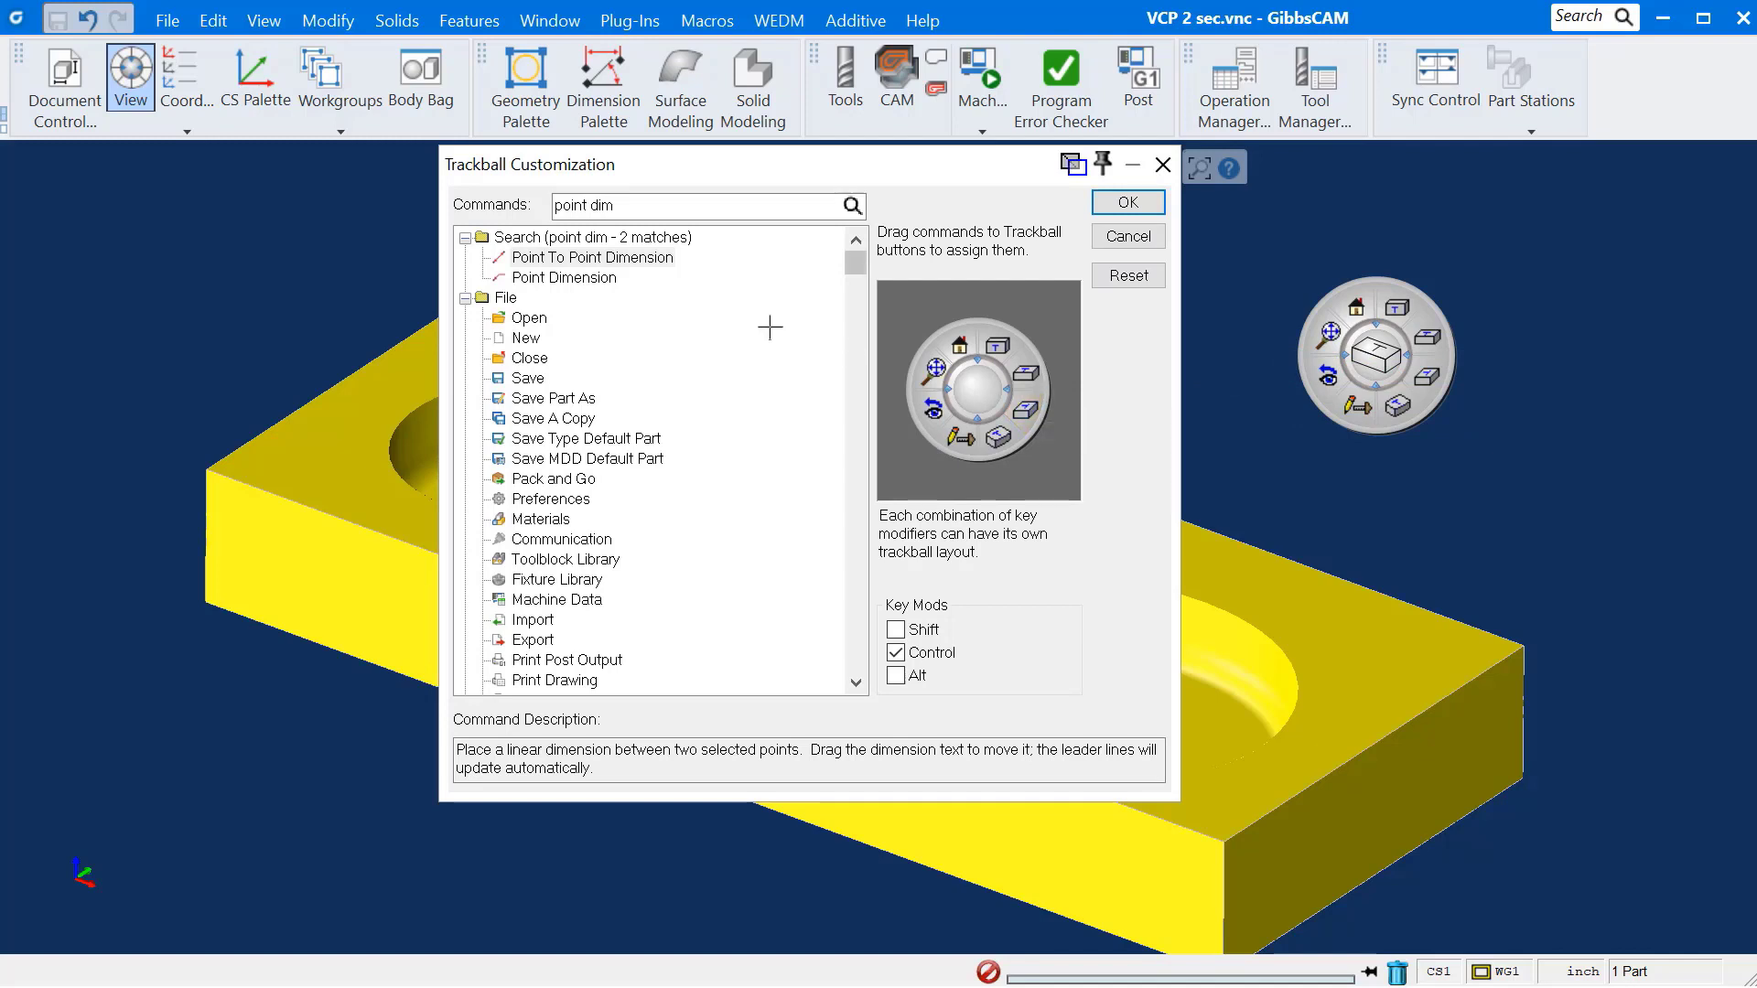
left_click(674, 206)
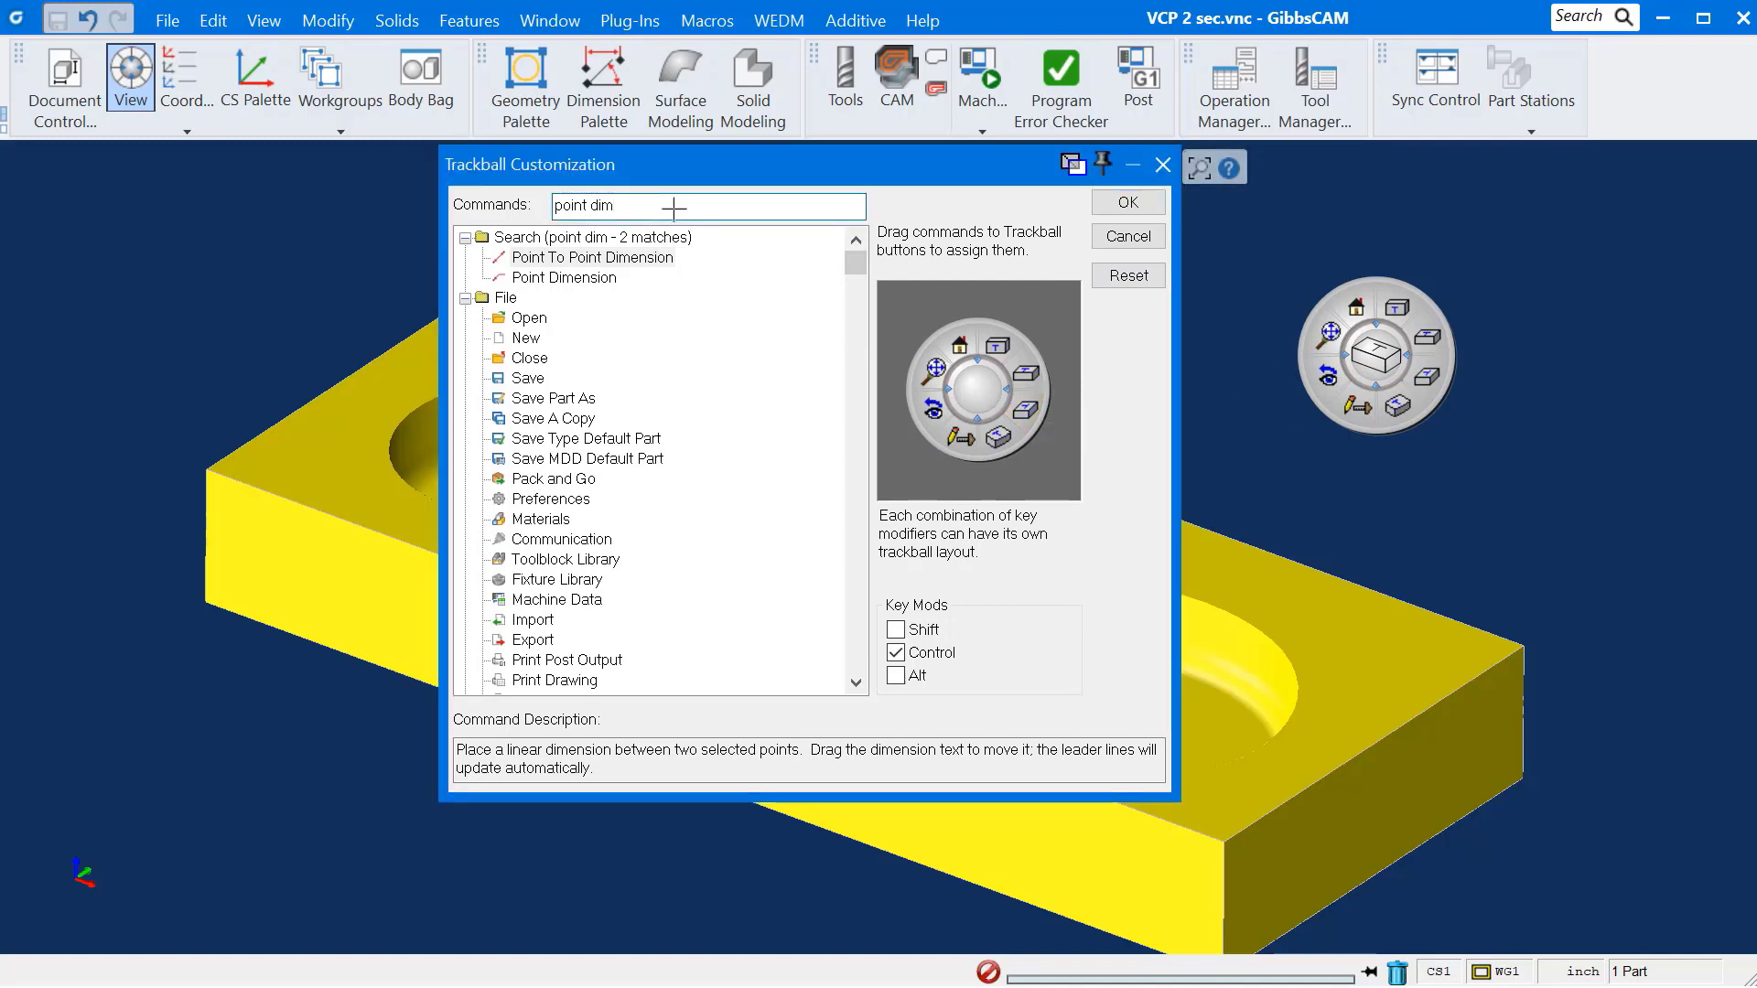
left_click_drag(674, 207, 516, 213)
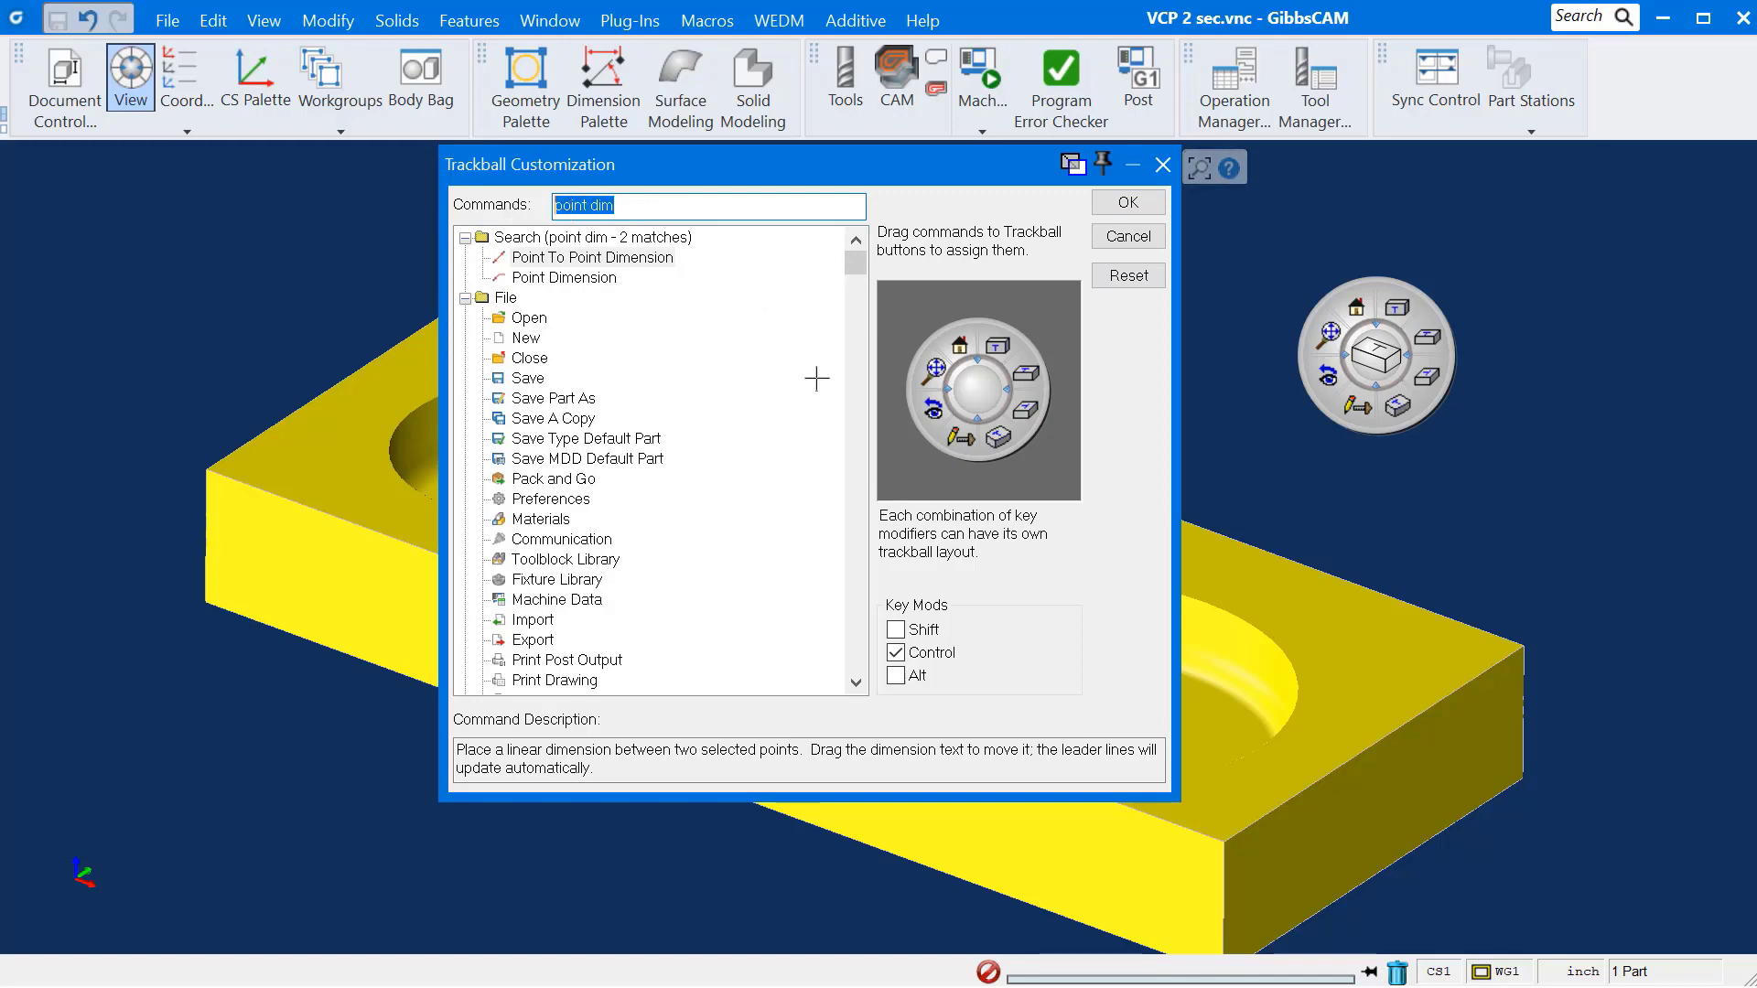
type("mouse ")
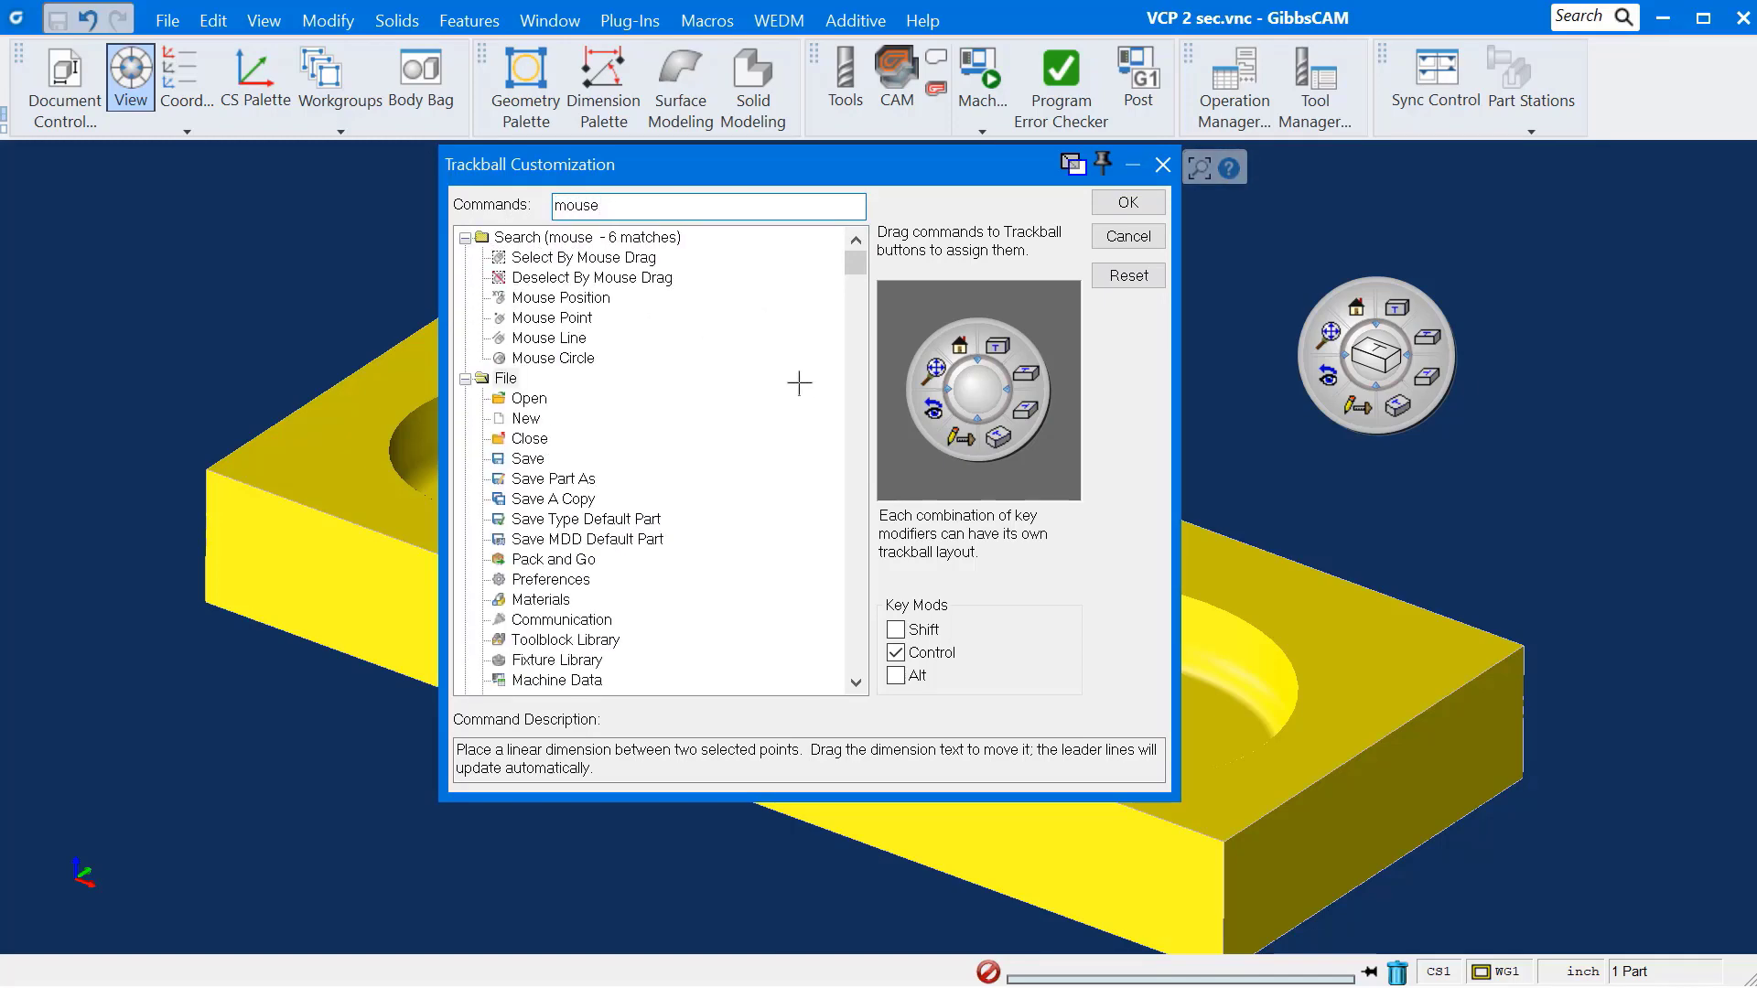
type("point")
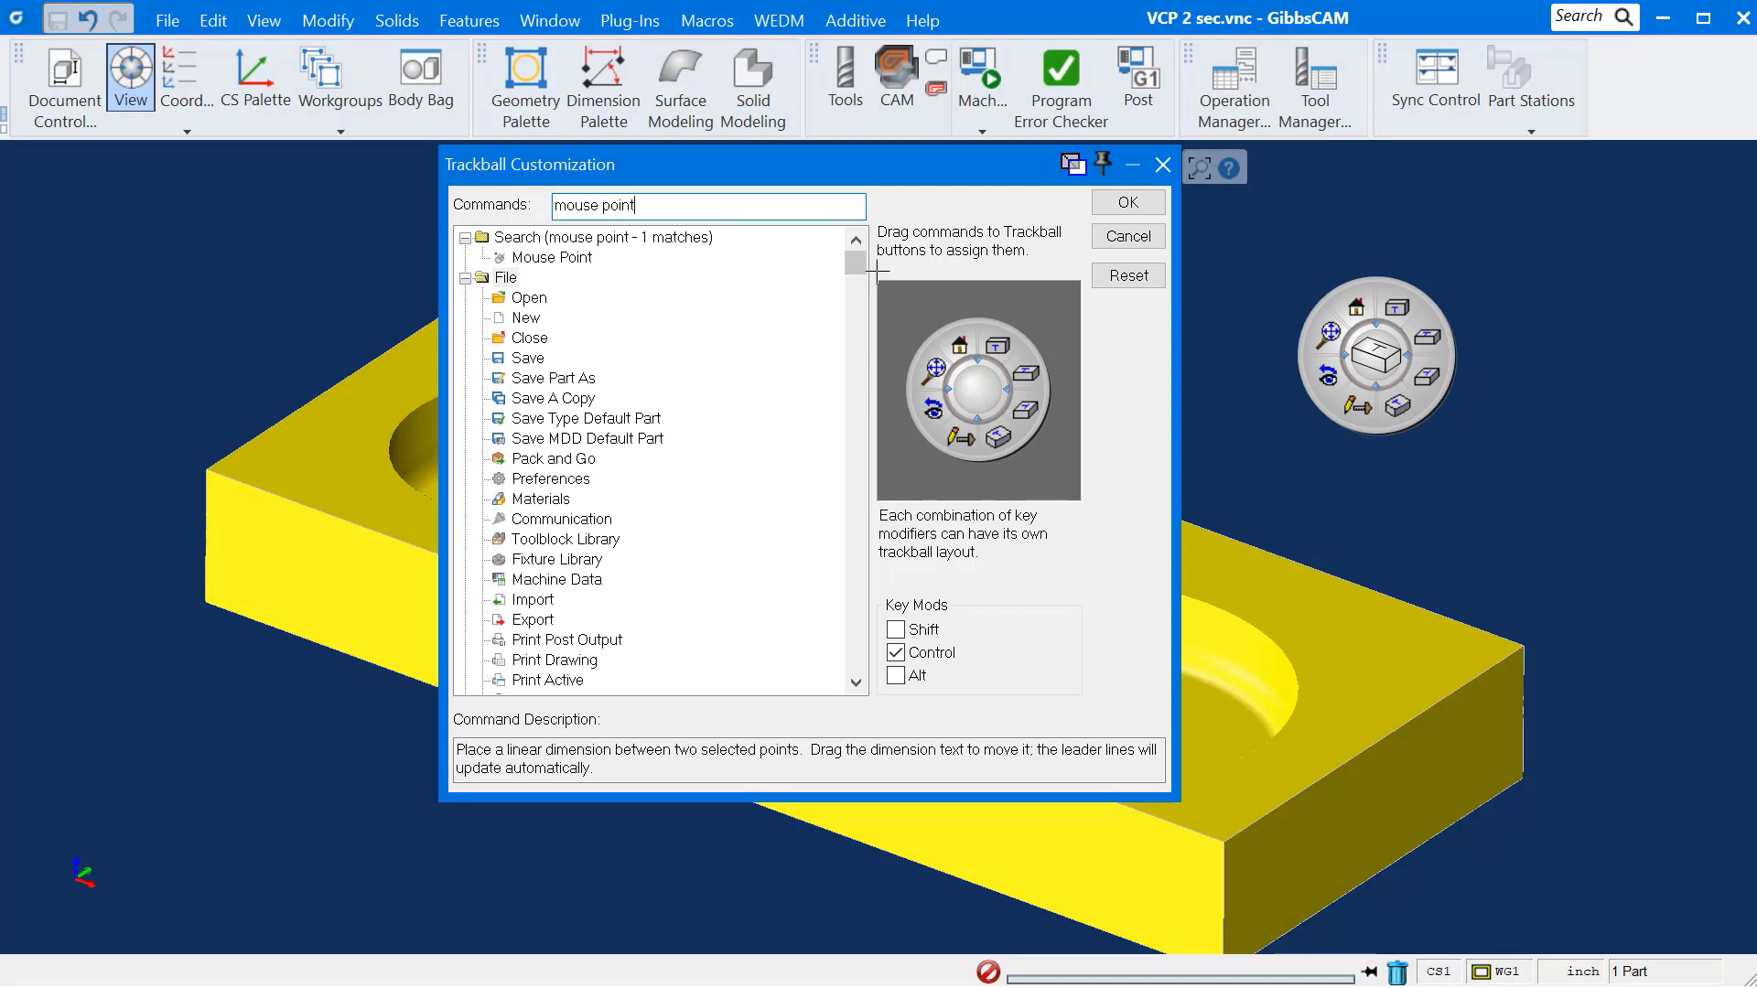
left_click_drag(552, 259, 1000, 349)
Step: Assign the Curve and Extrude commands to the next two slots clockwise after Mouse Point on the Control trackball layout
left_click_drag(651, 206, 518, 213)
type("cur")
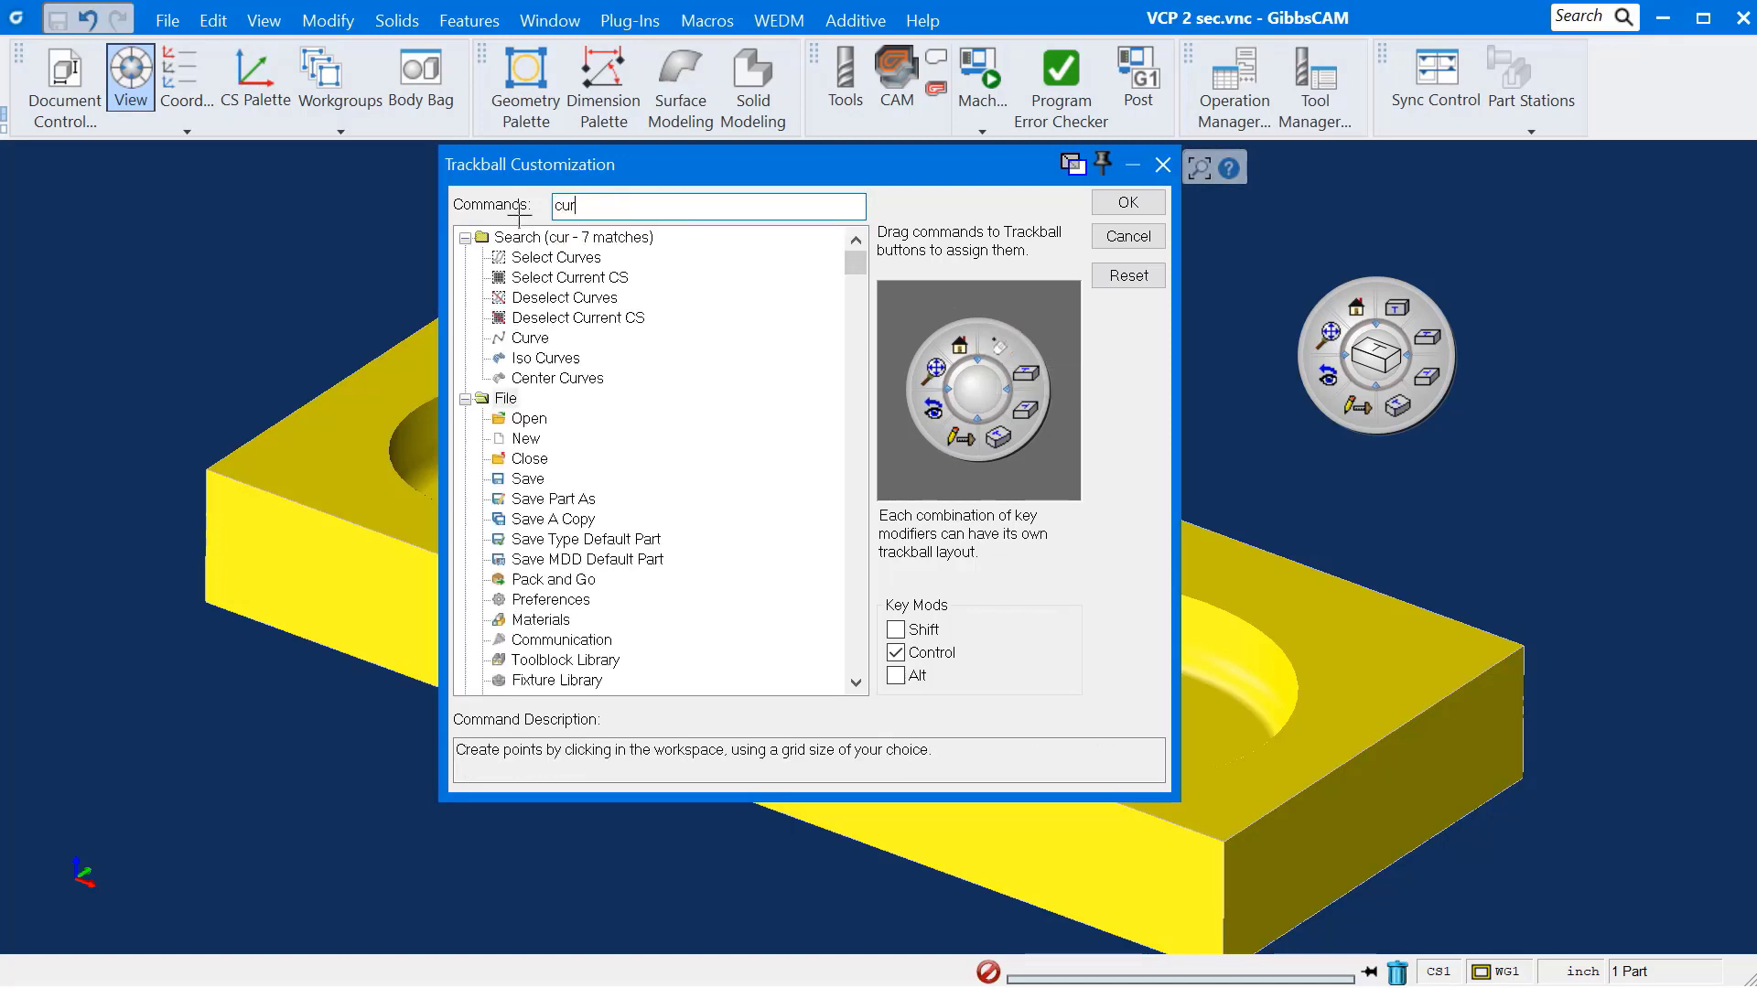
type("ve")
left_click_drag(531, 297, 1025, 376)
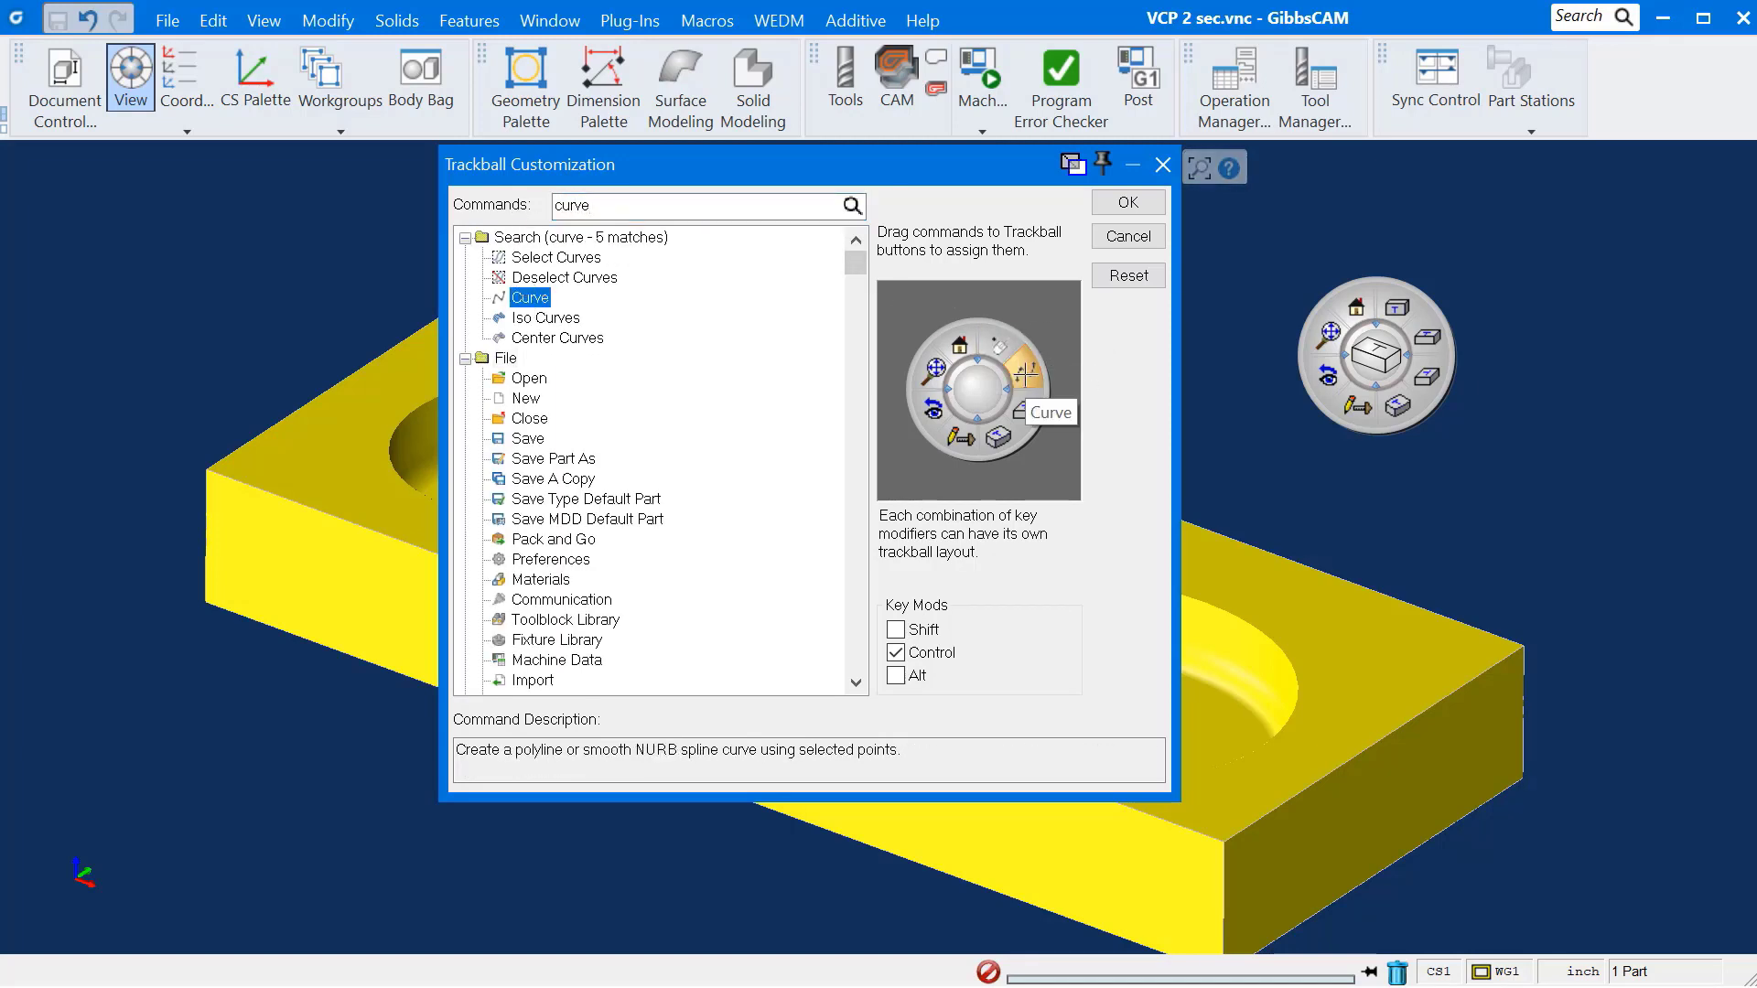
type("extrude")
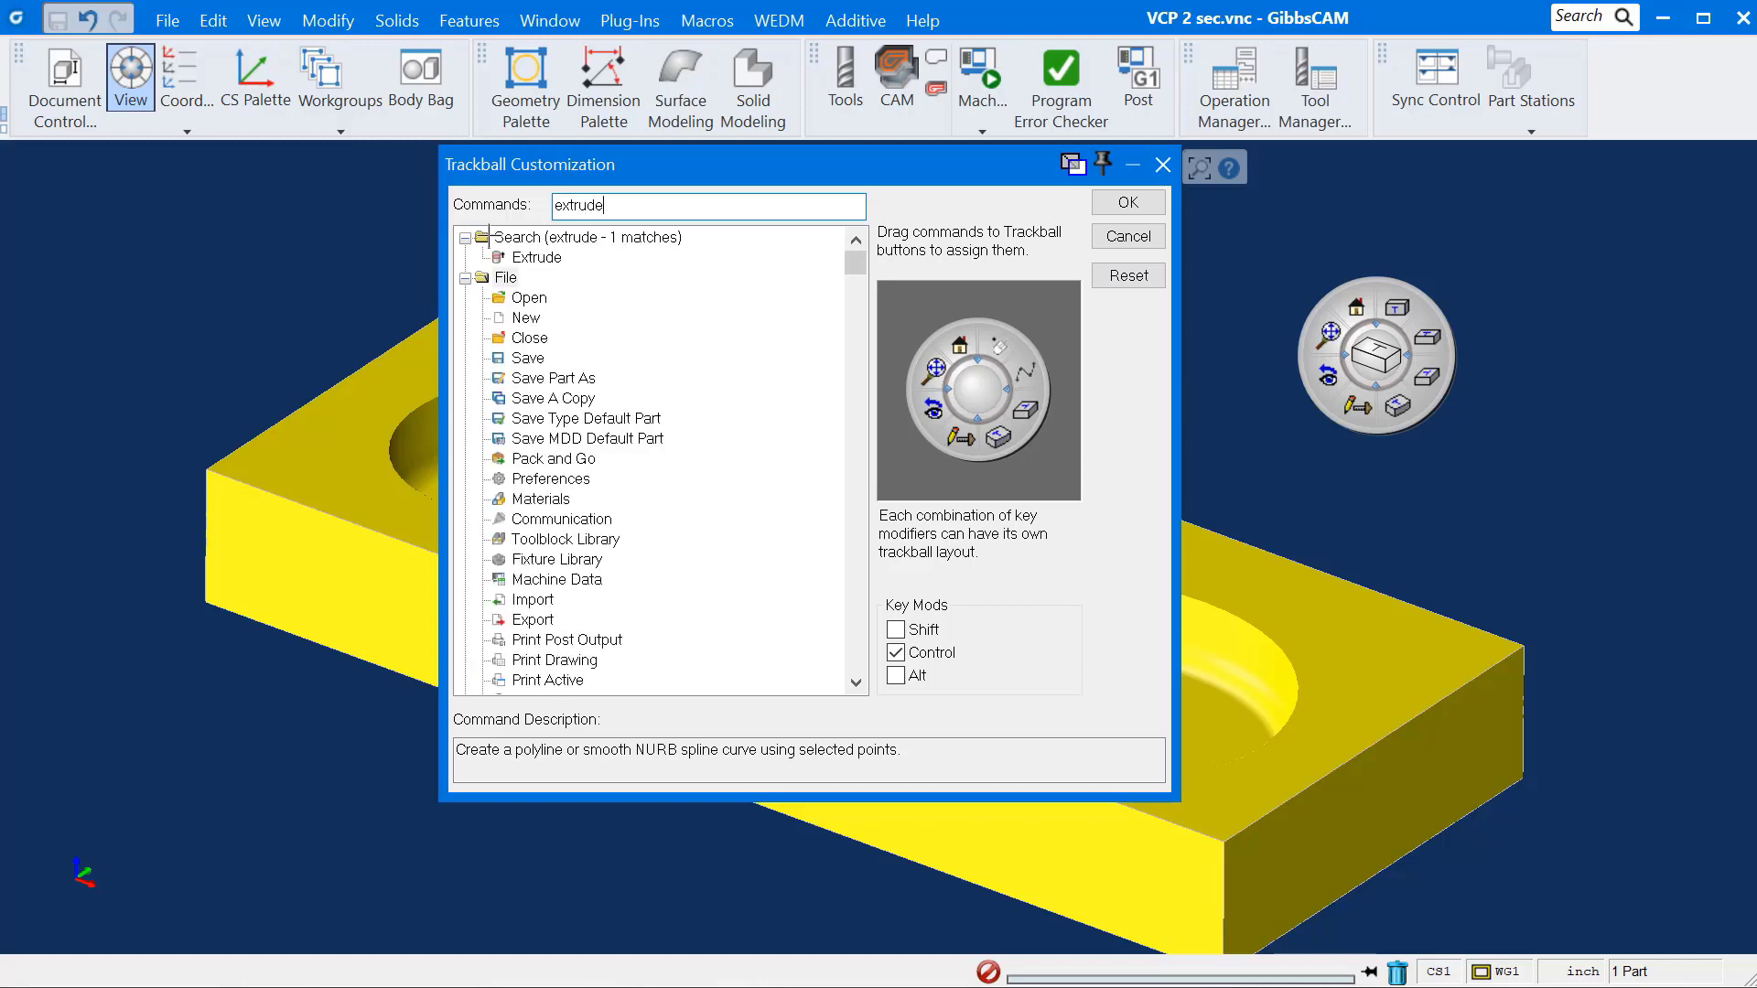
left_click_drag(539, 257, 1025, 409)
Step: Assign the Cuboid and Subtract commands to the next two slots clockwise after Extrude on the Control trackball layout
left_click_drag(659, 206, 998, 437)
type("cuboid")
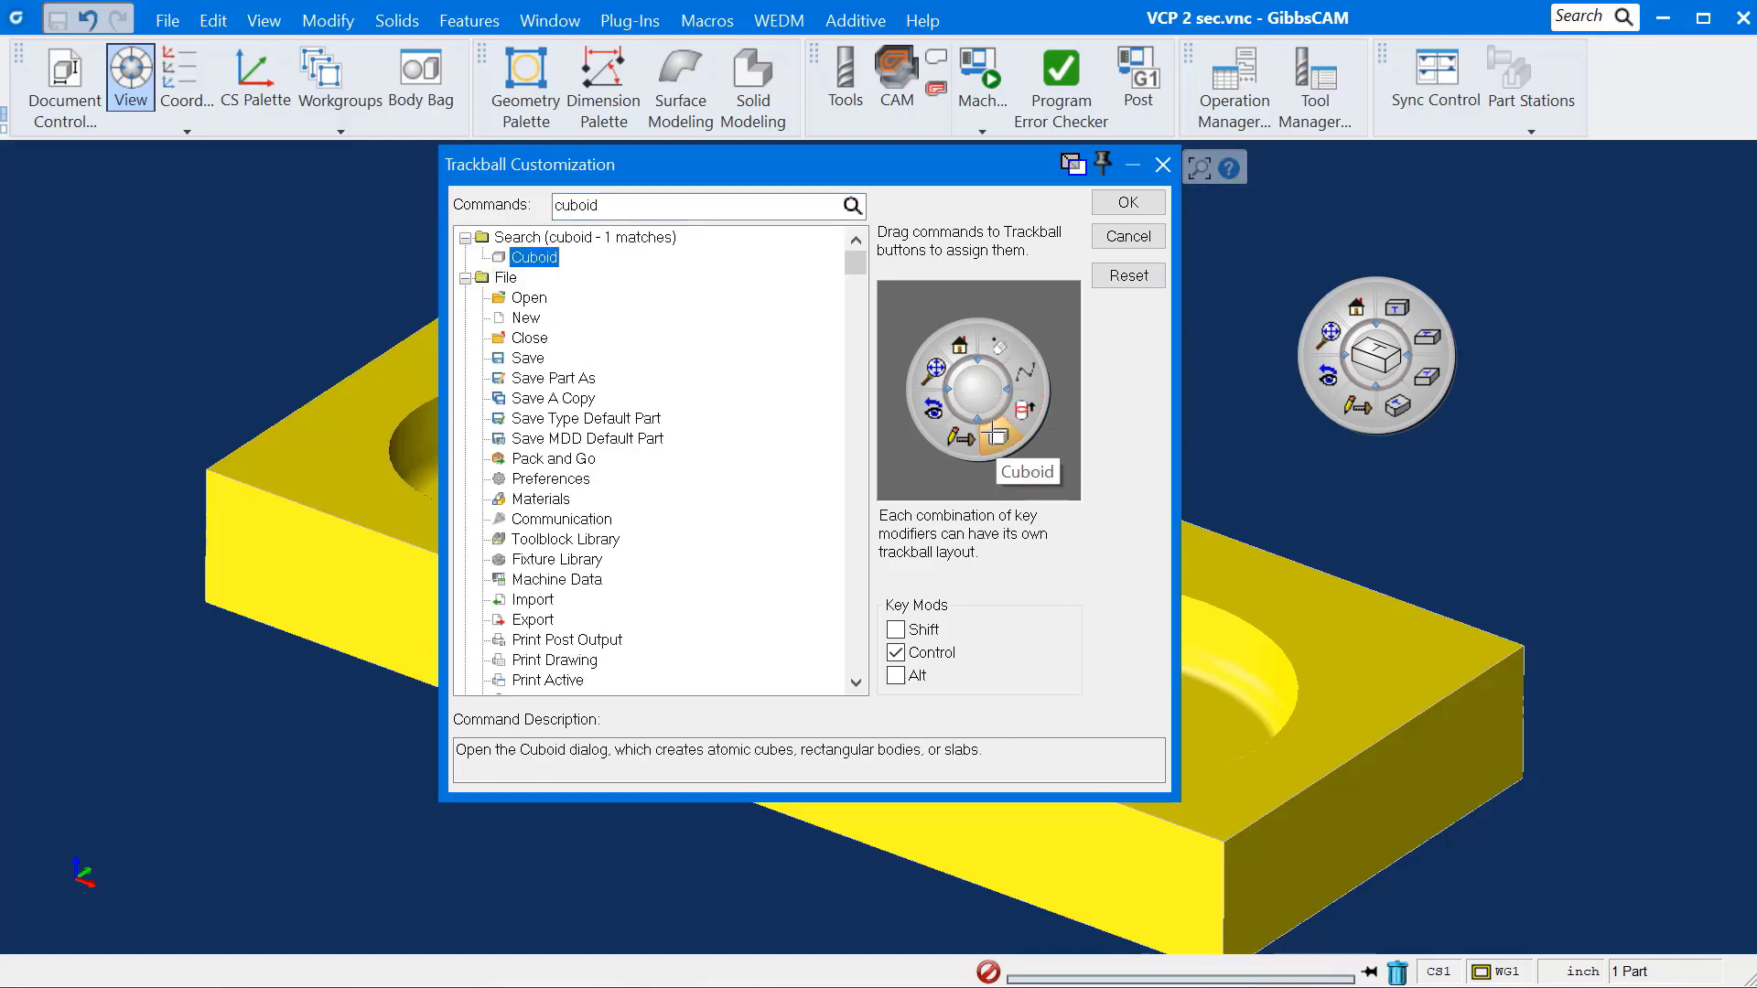
left_click_drag(641, 206, 554, 207)
type("subtract")
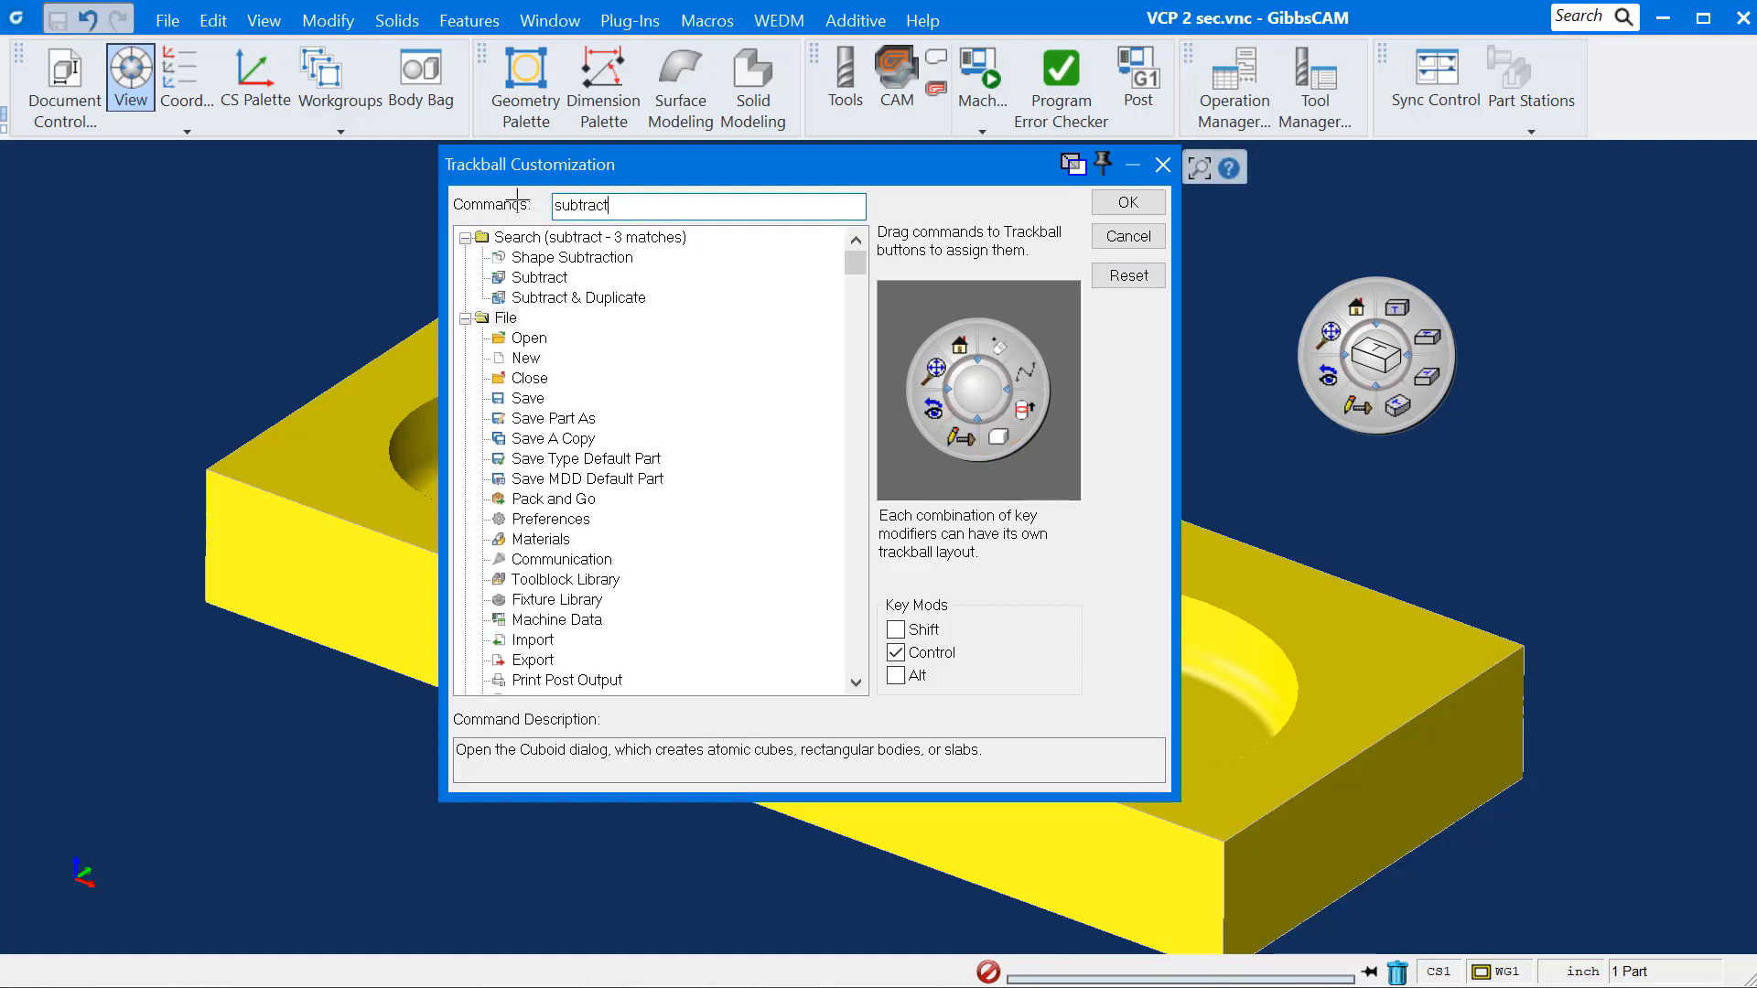
left_click_drag(539, 278, 957, 437)
Step: Assign the Draft and Blending commands to the next two slots clockwise after Subtract on the Control trackball layout
left_click_drag(645, 206, 518, 194)
type("draftblending")
left_click_drag(540, 257, 933, 371)
Step: Assign the Load Process List command to the last remaining slot, replacing the home view button on the Control trackball layout
left_click_drag(641, 206, 501, 192)
type("loa")
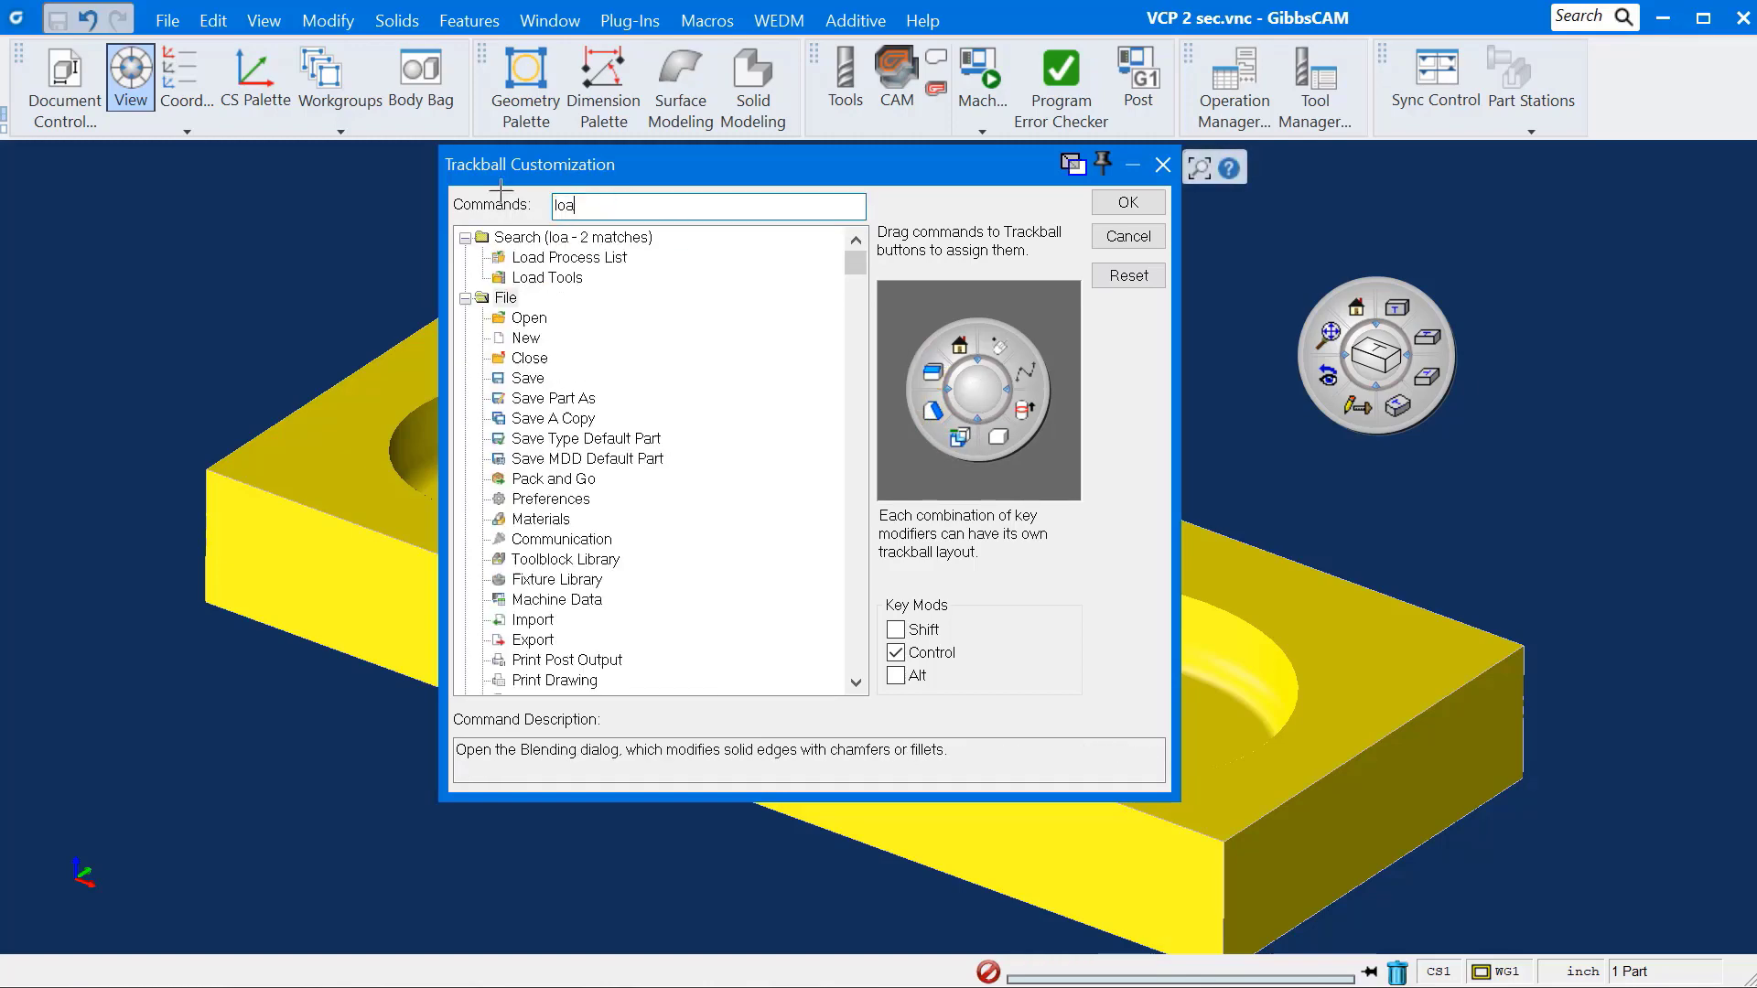
type("d process list")
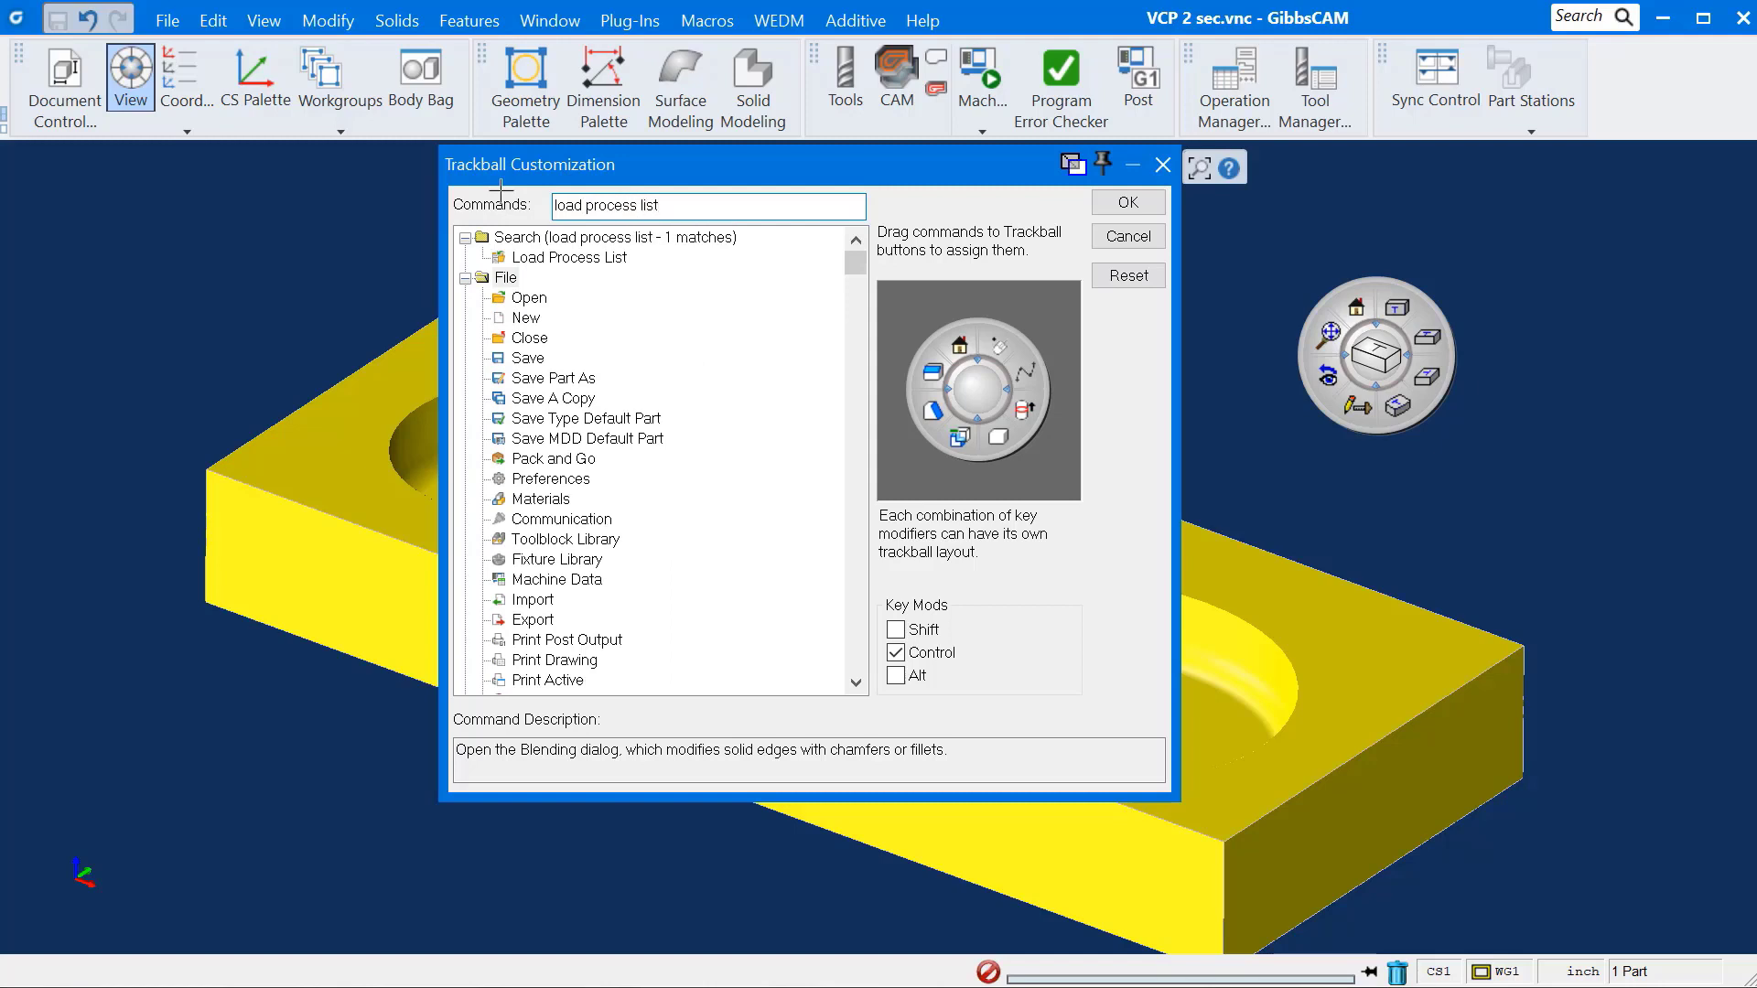
left_click_drag(549, 257, 957, 346)
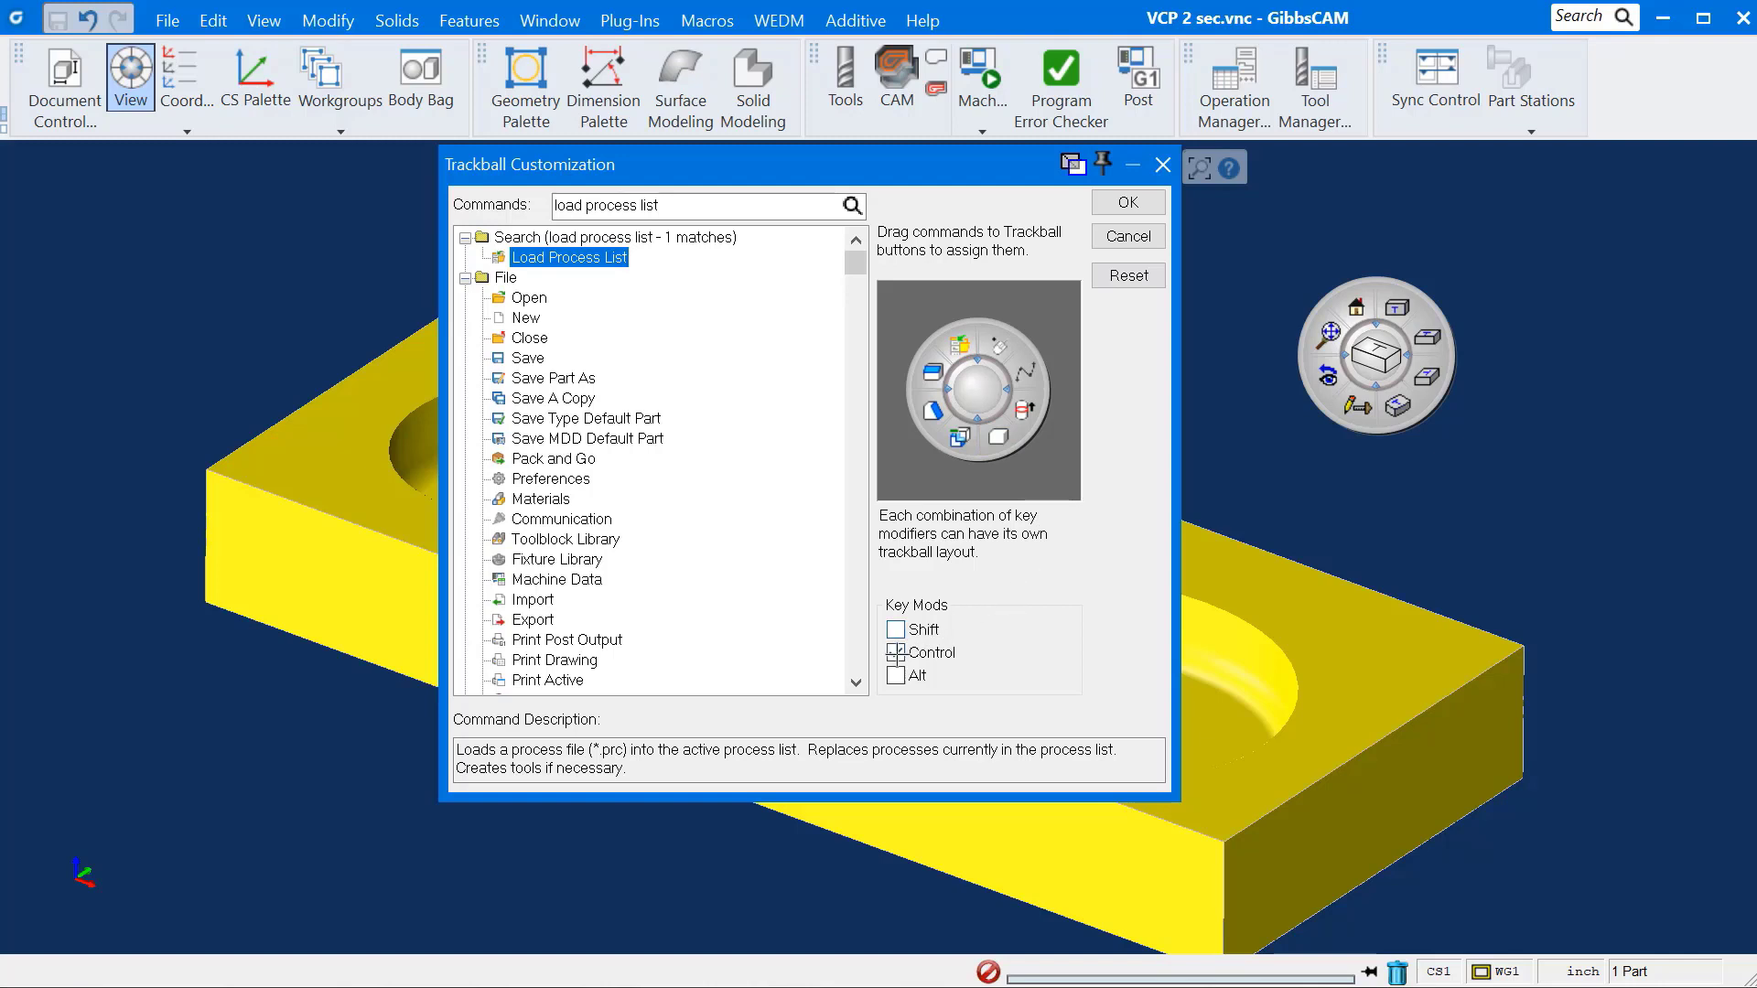
Step: Assign Op Sim and Post Processing to the first two clockwise slots of the Shift trackball layout and accept the customization
left_click(896, 652)
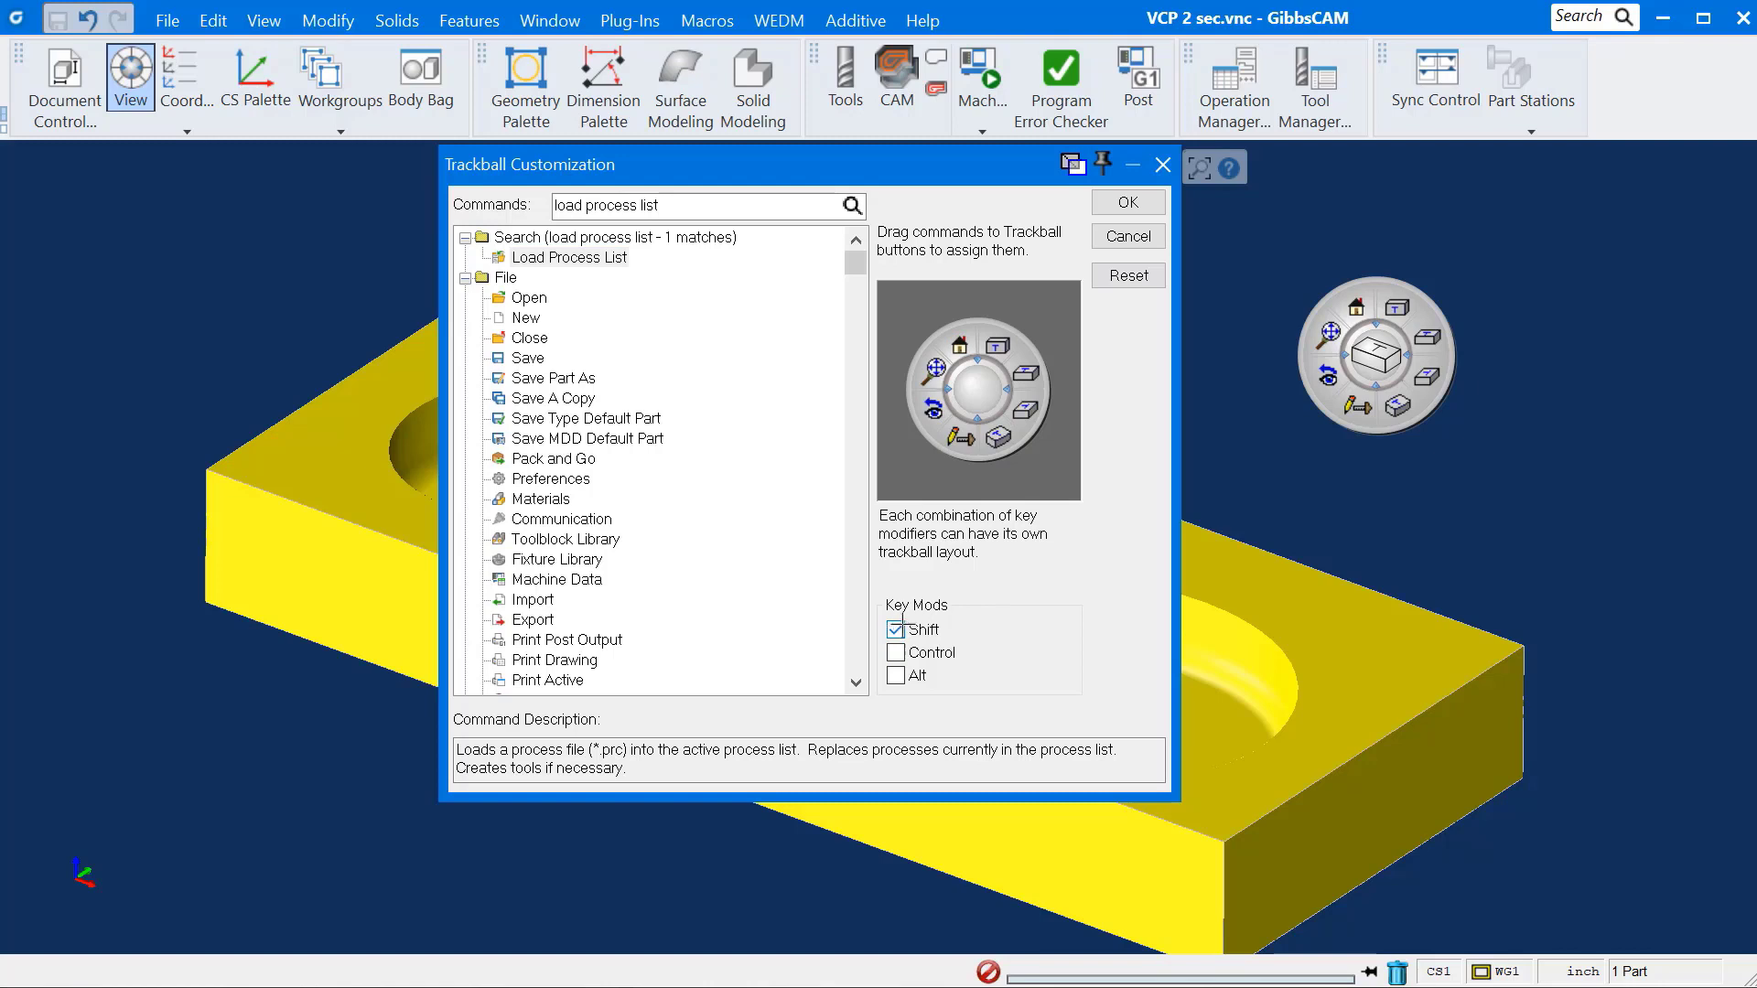
triple_click(714, 205)
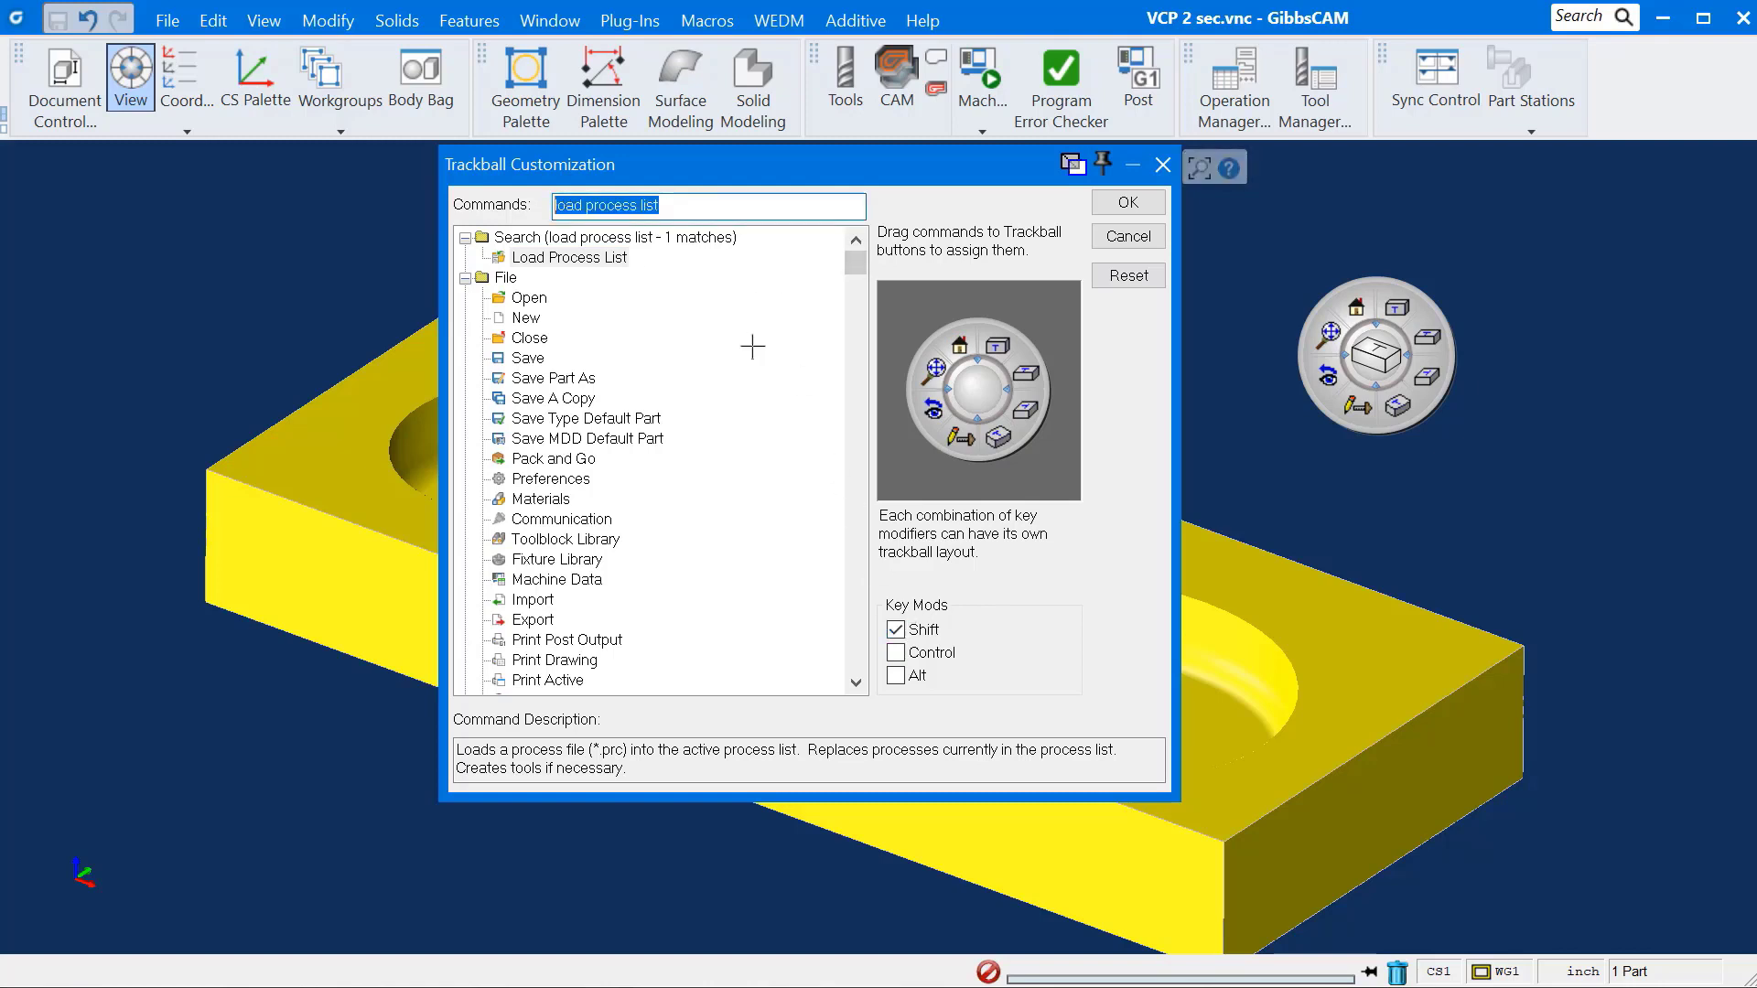
type("op sim")
left_click_drag(542, 257, 998, 345)
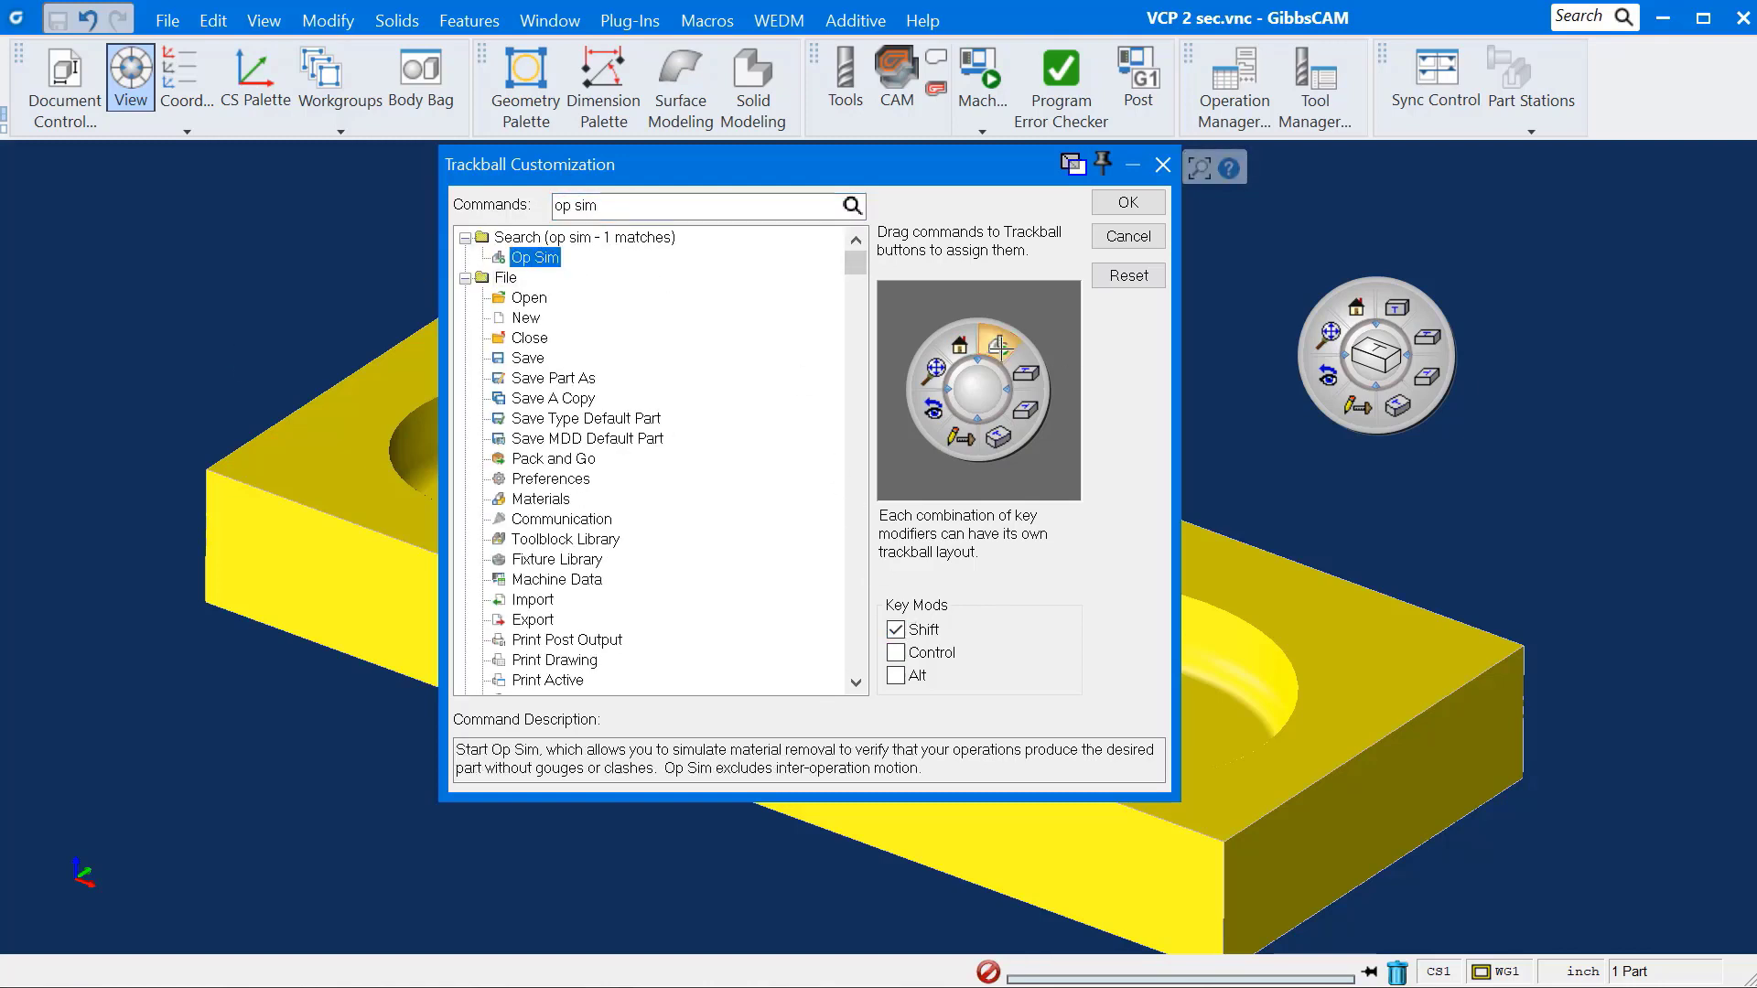
triple_click(567, 205)
type("post processing")
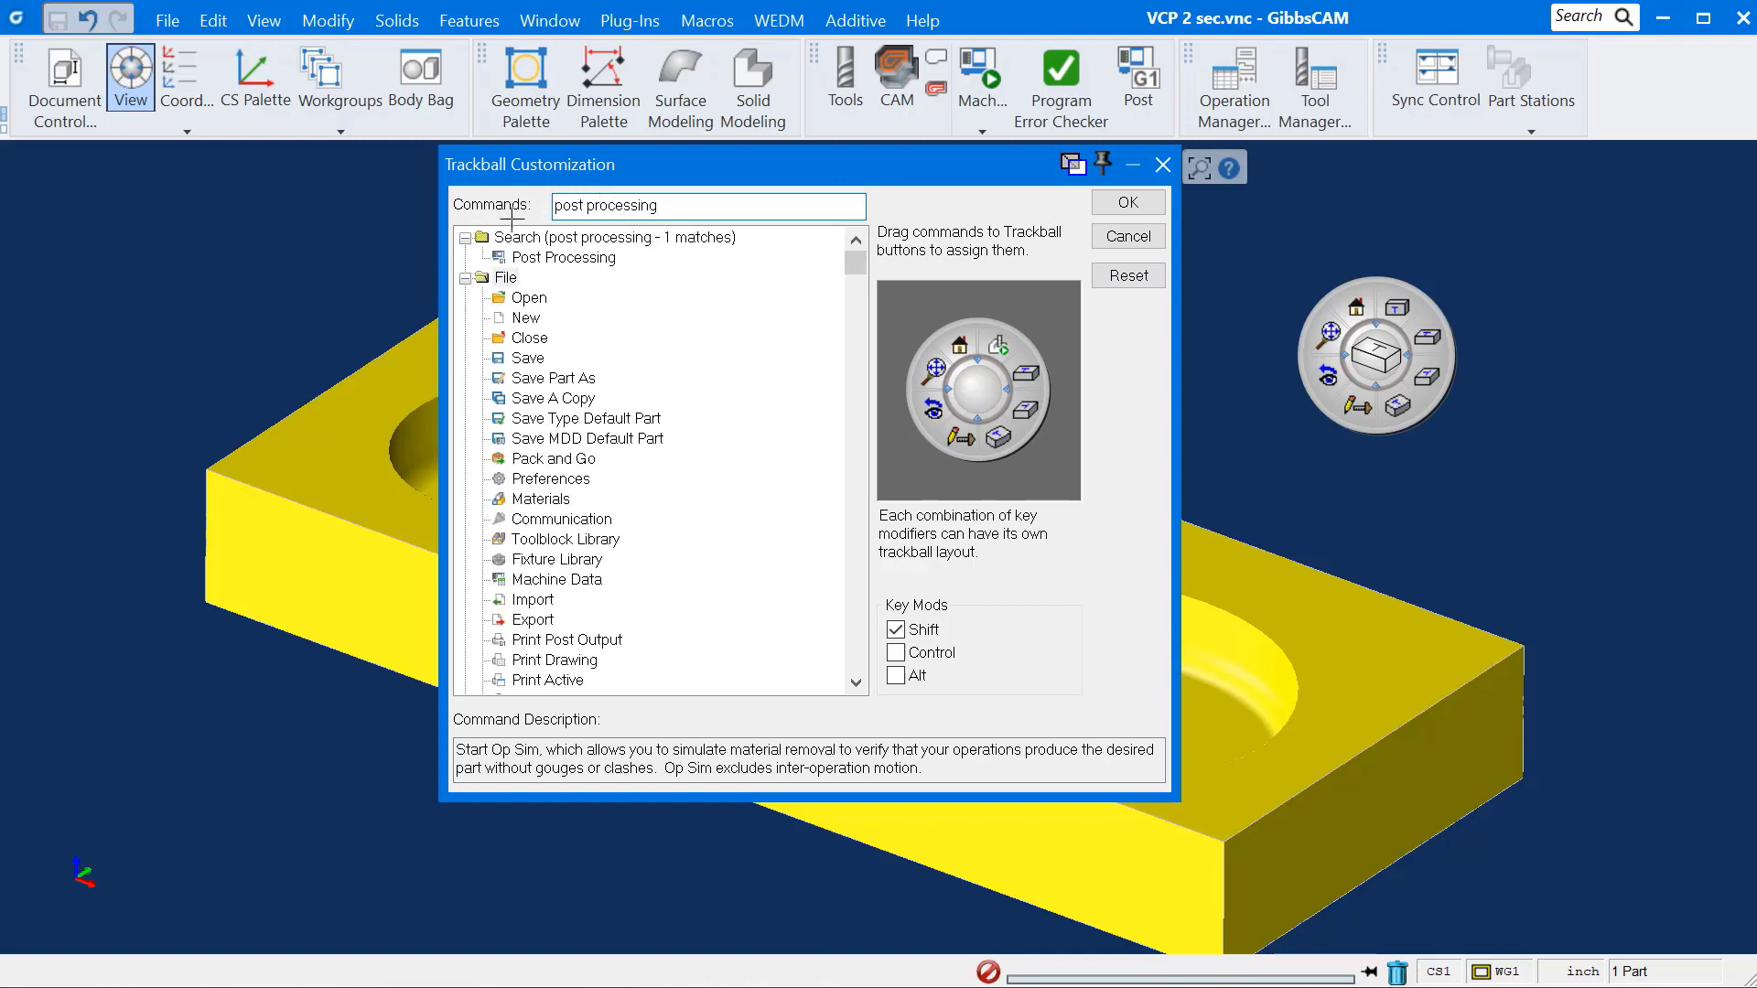
left_click_drag(564, 258, 1029, 375)
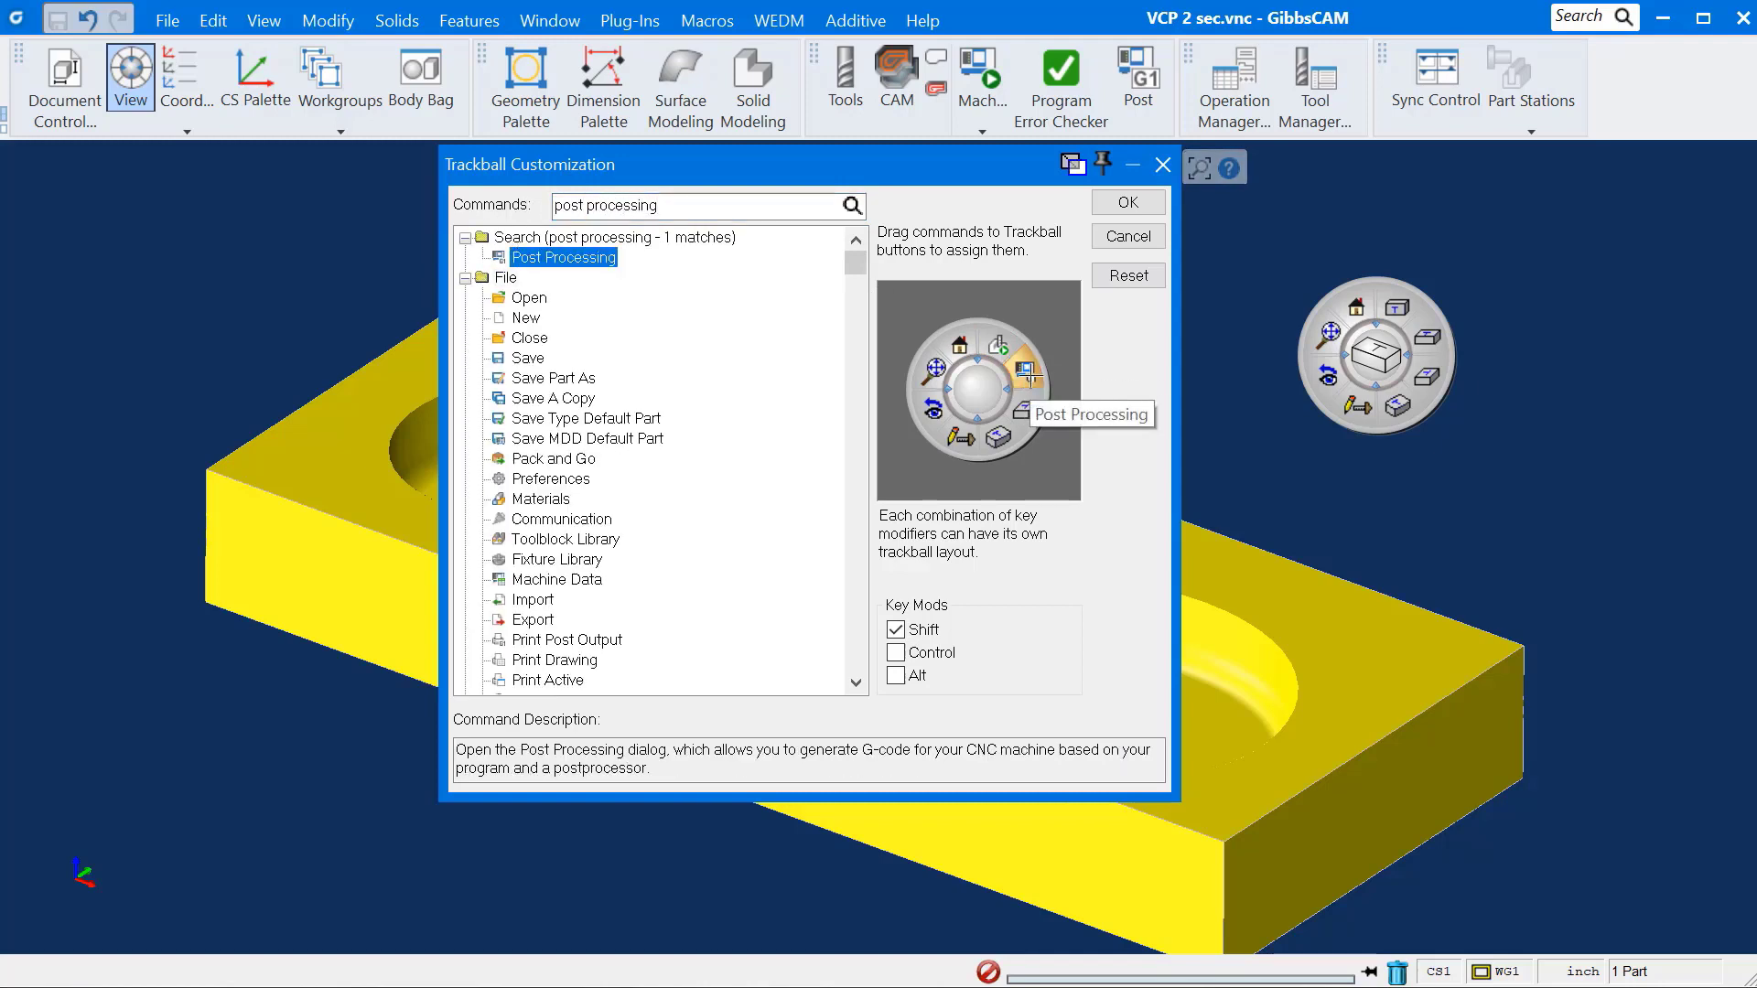
left_click(1142, 202)
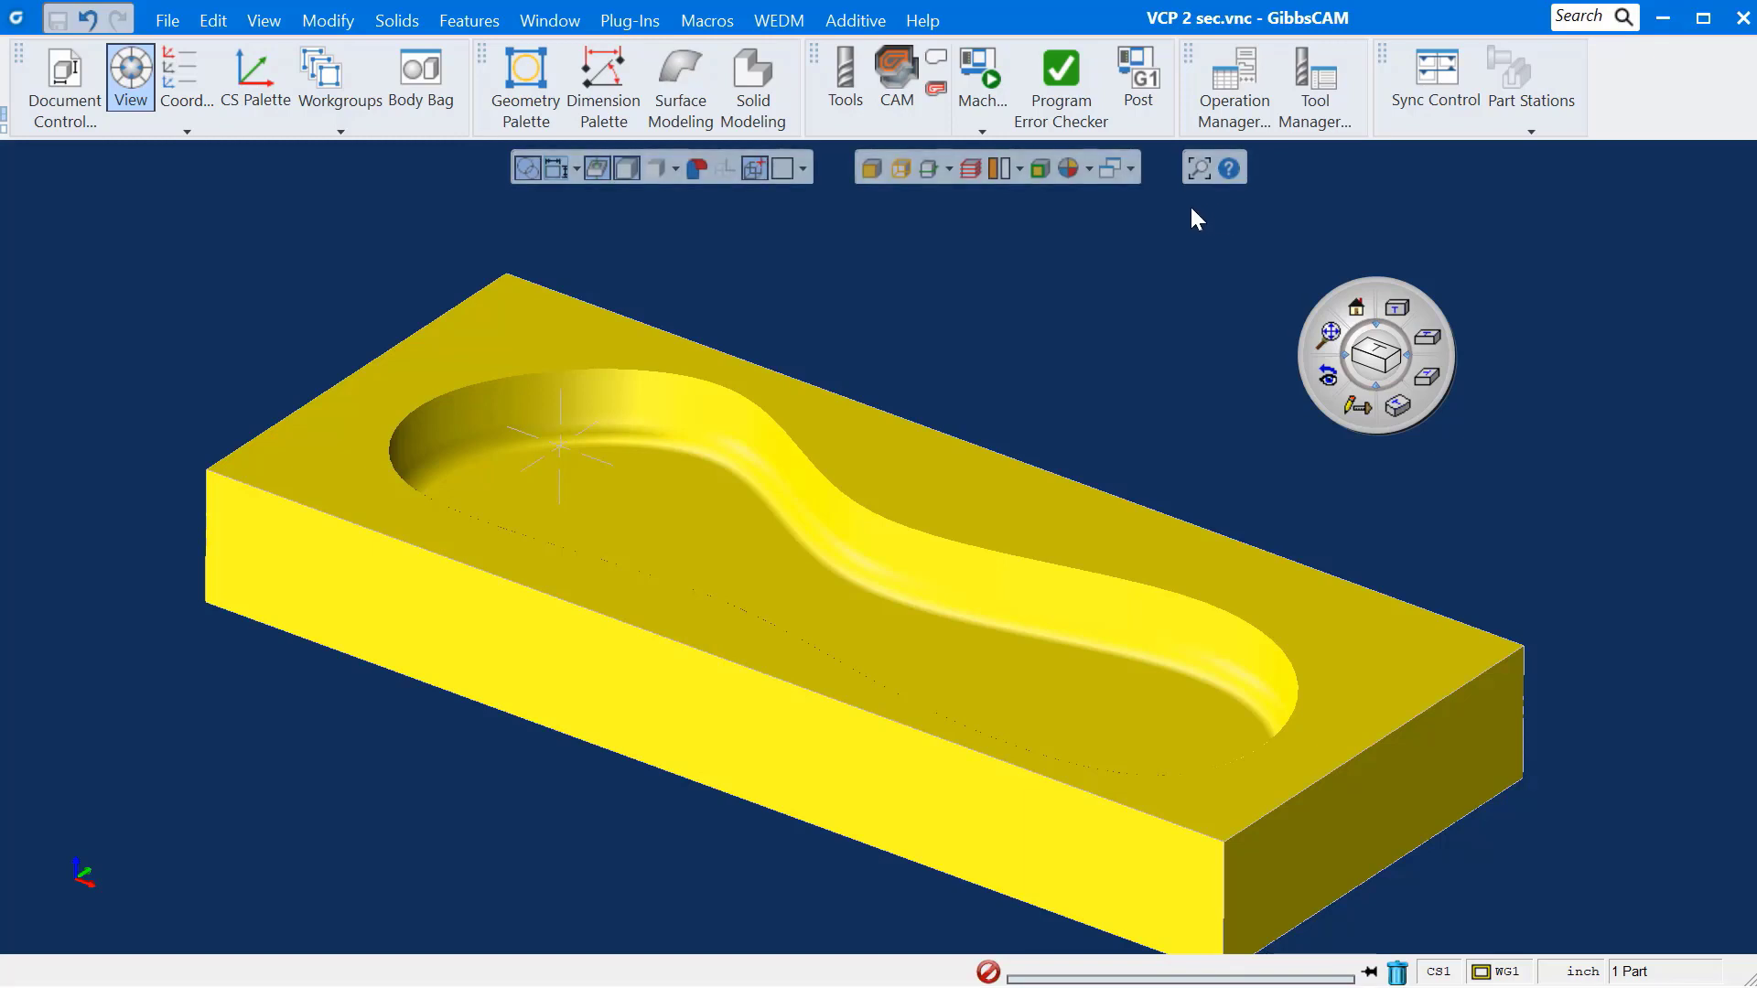
Step: Create a new part file in the Techtip folder, saving the current part as VCP 2 sec
left_click(165, 22)
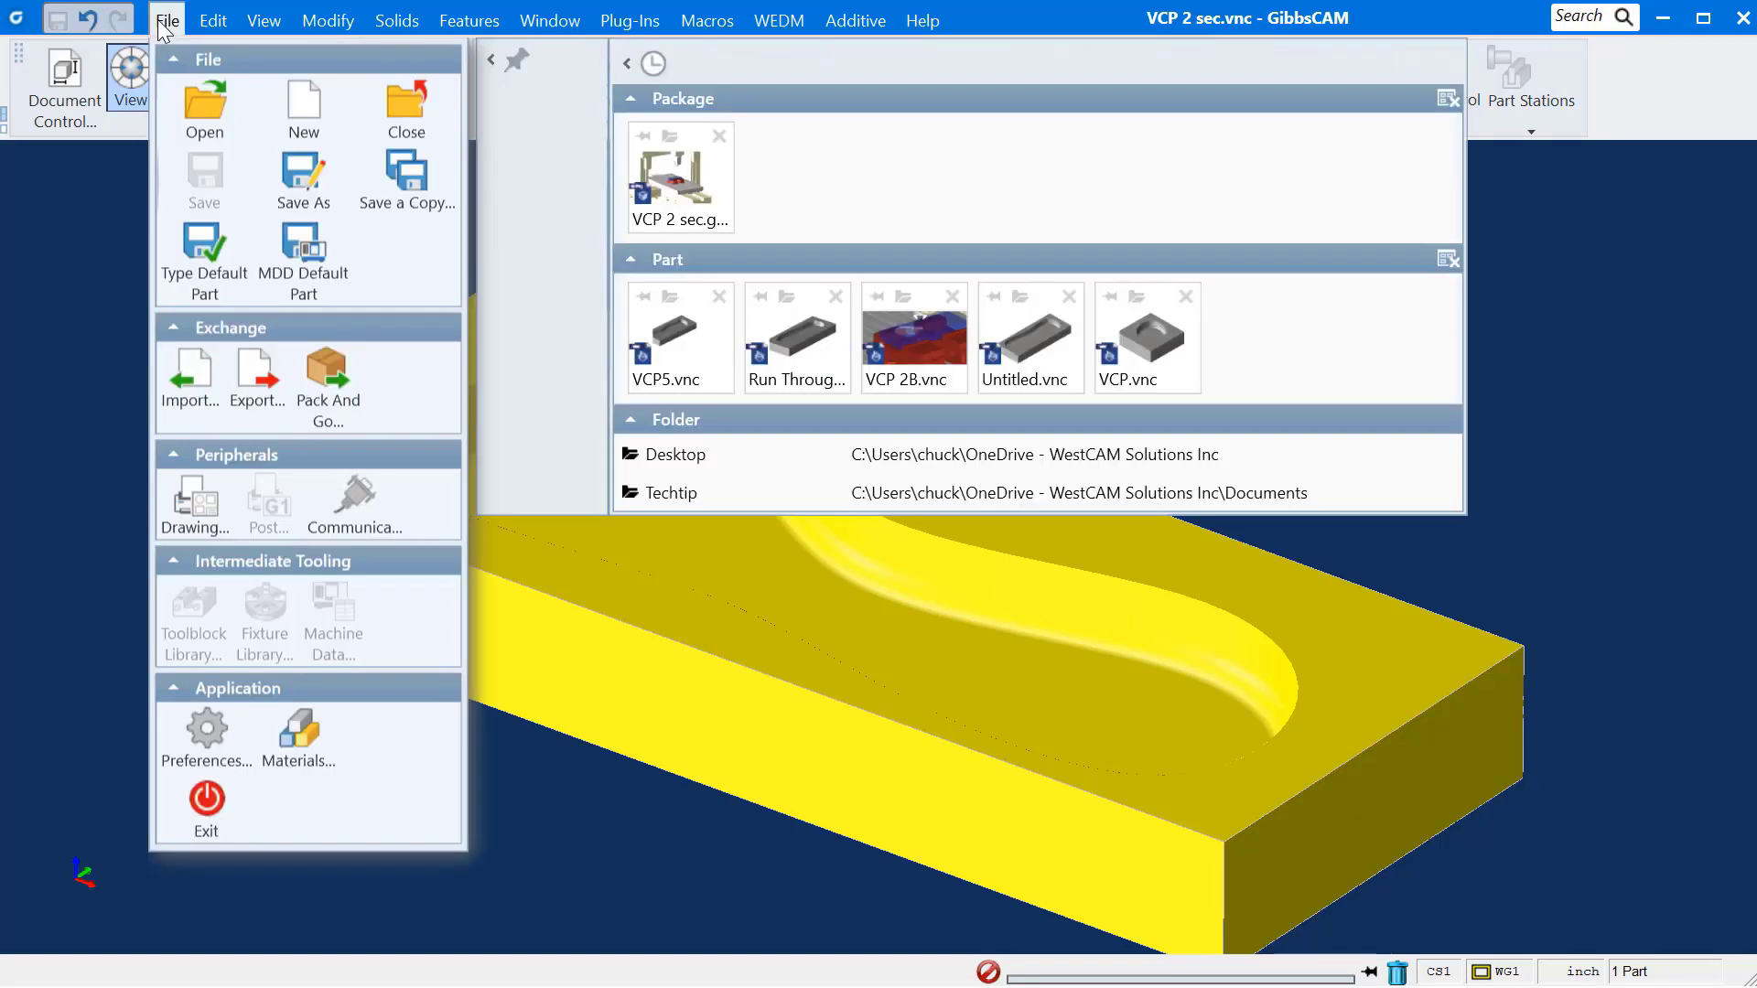
left_click(309, 102)
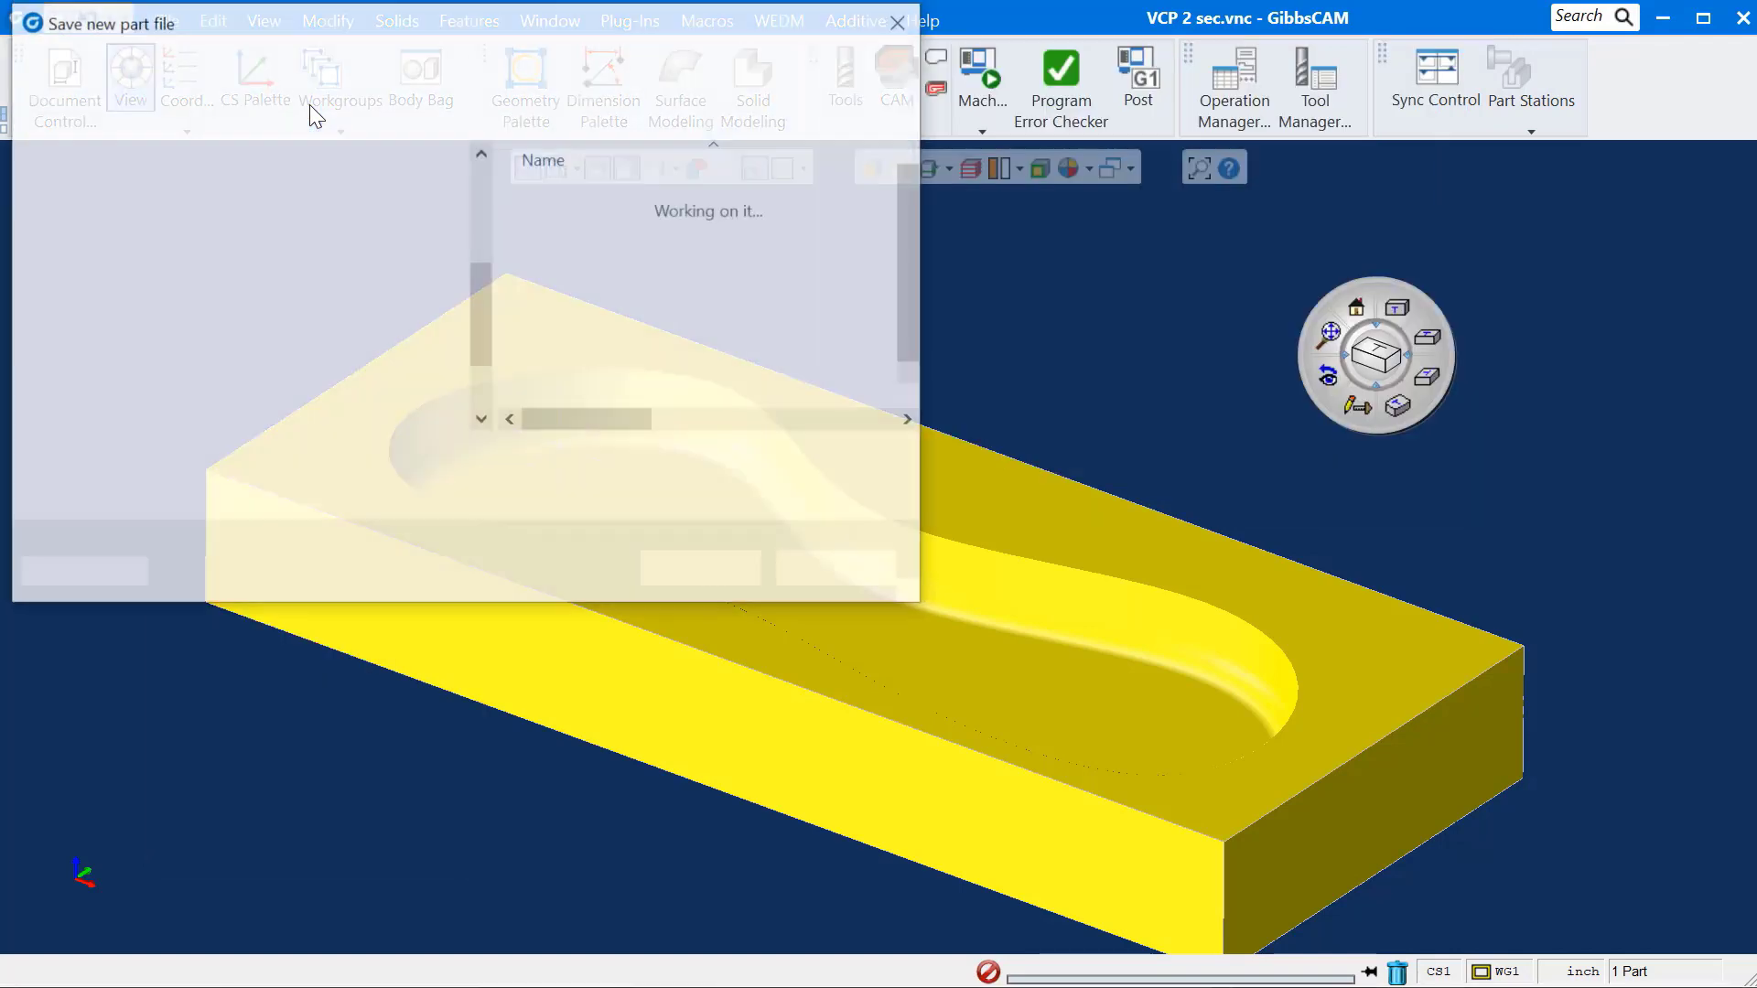
type("CP 2")
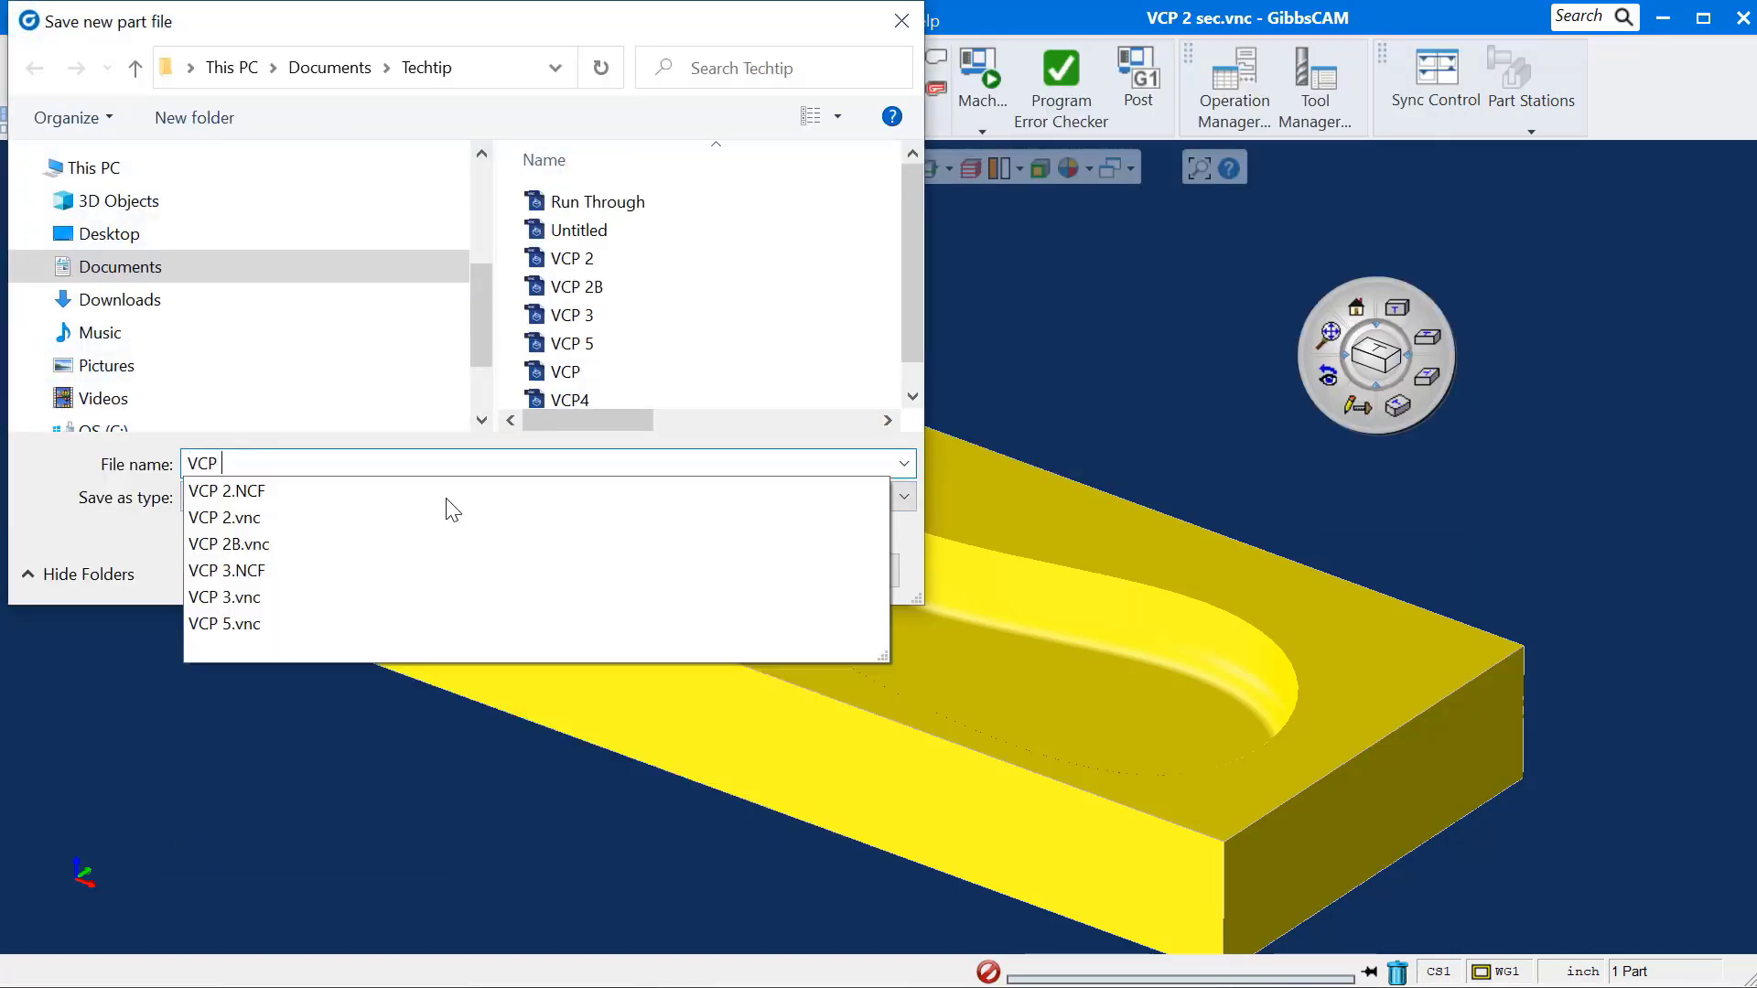
left_click(700, 569)
left_click(774, 554)
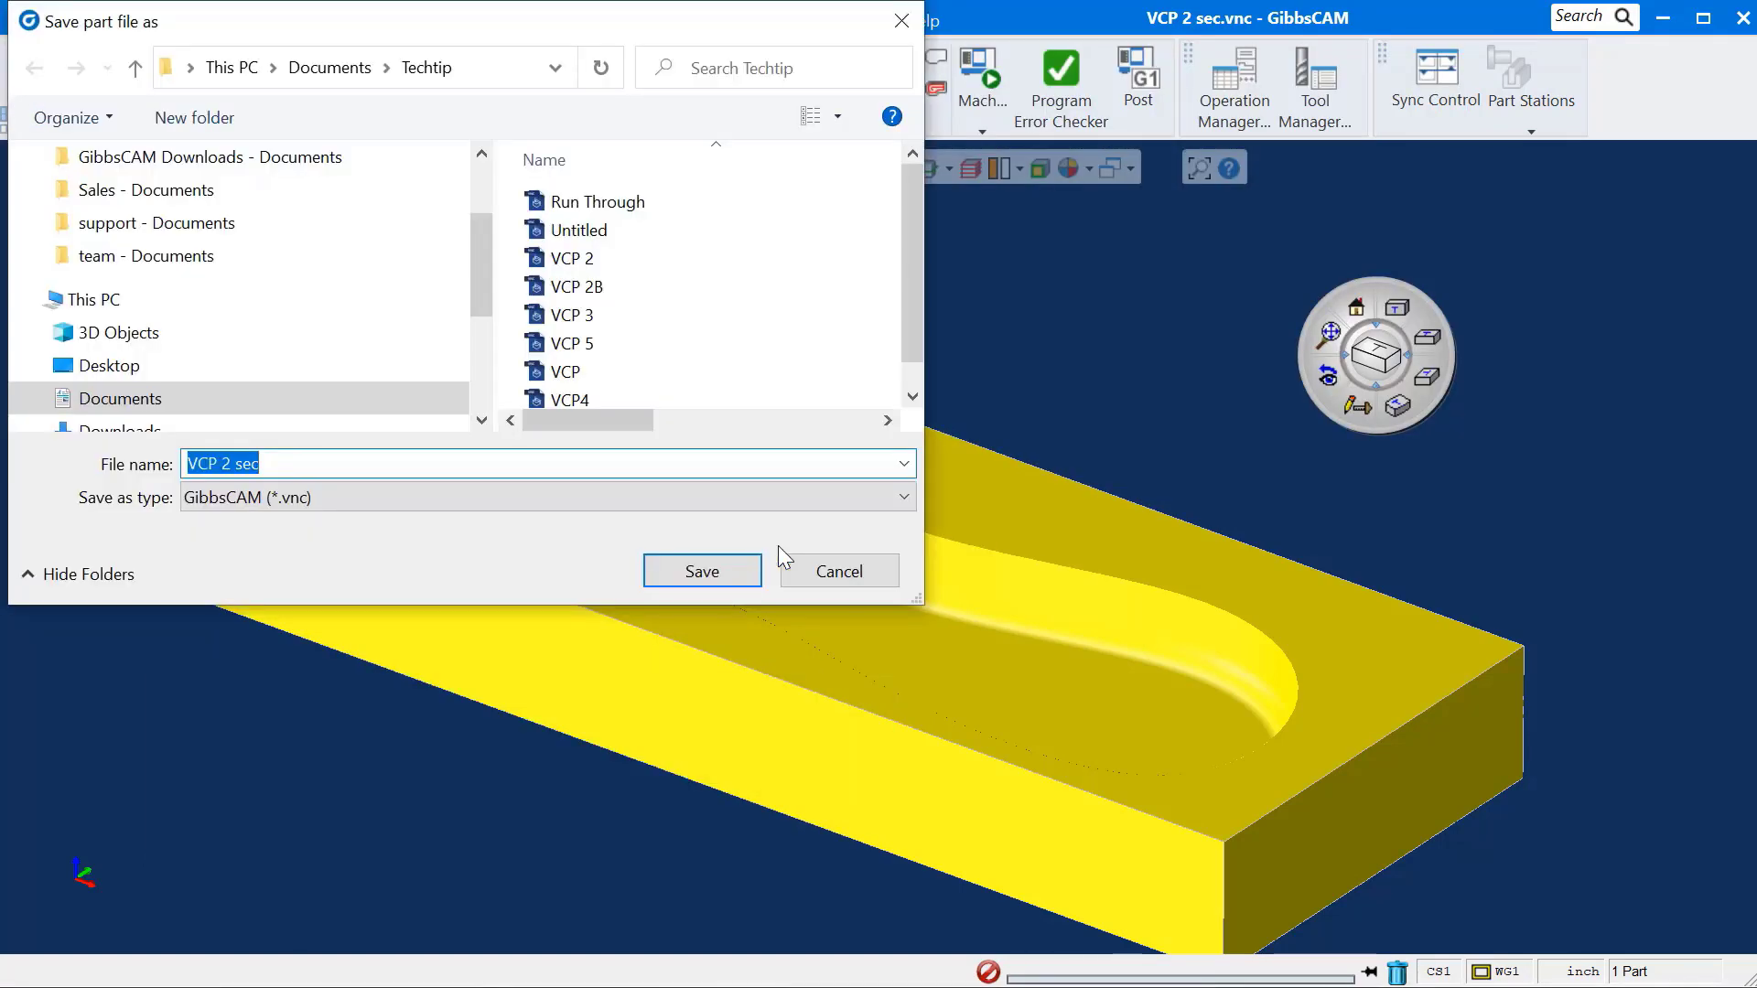
left_click(702, 568)
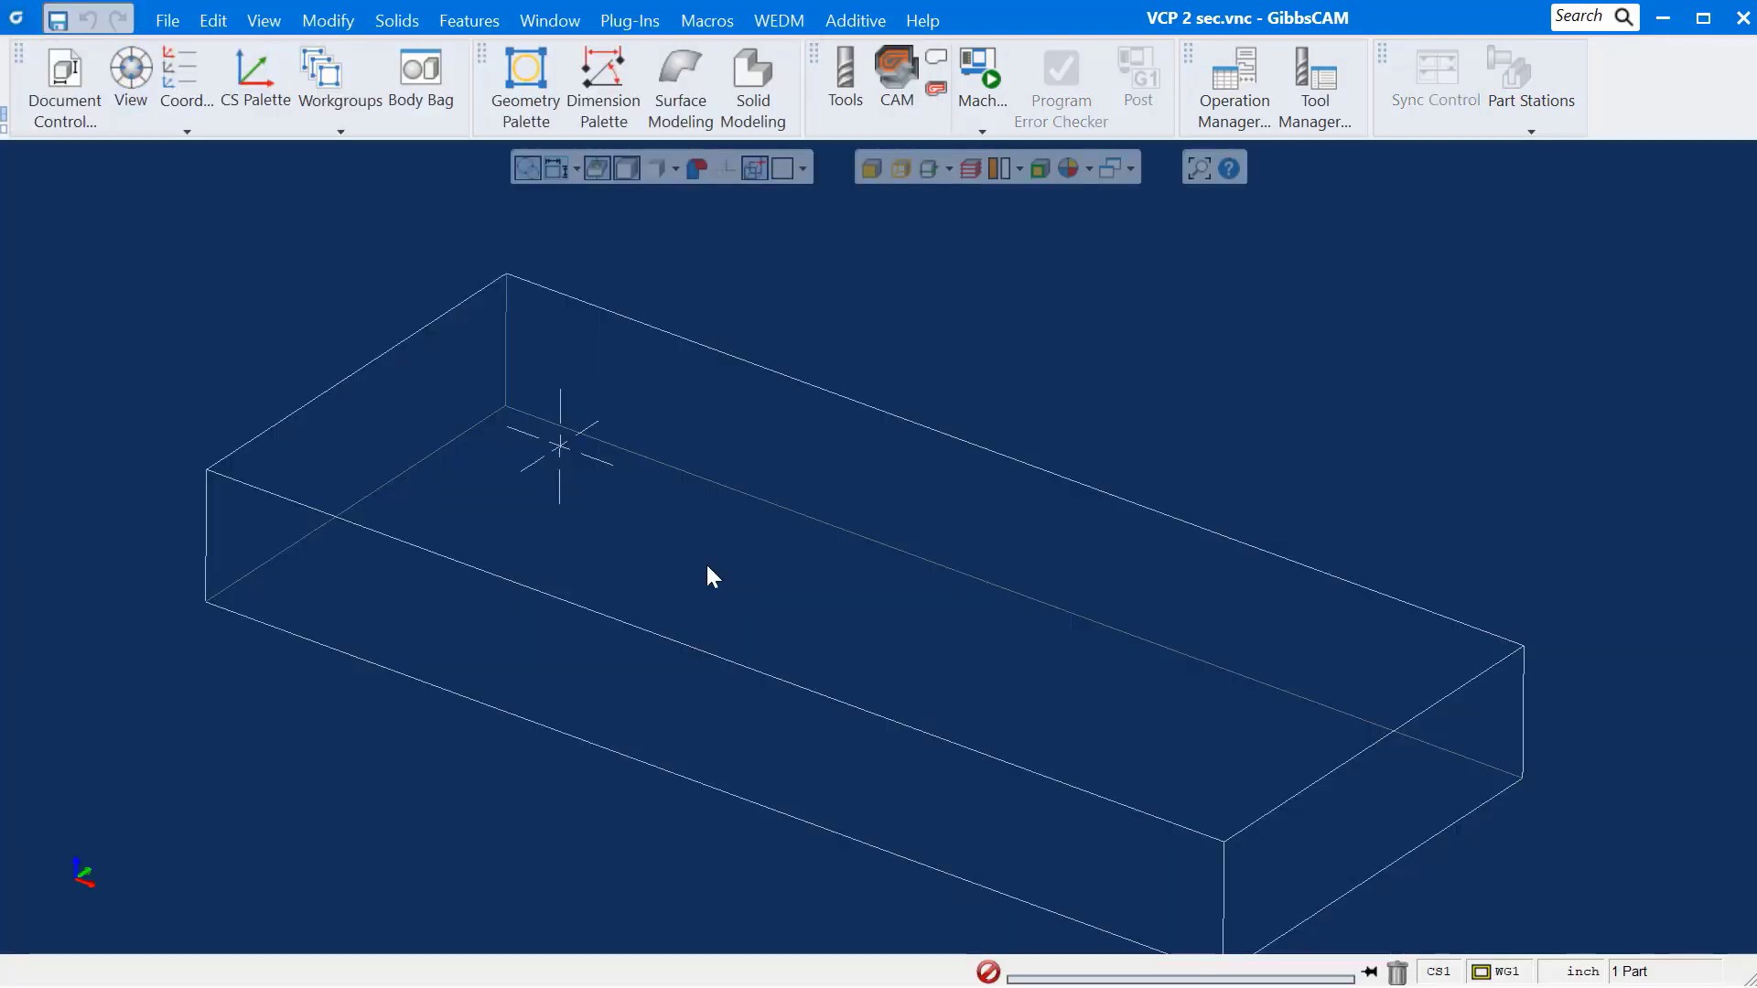
Step: Show the view trackball and the CAM tool and process tiles for the new part
left_click(130, 75)
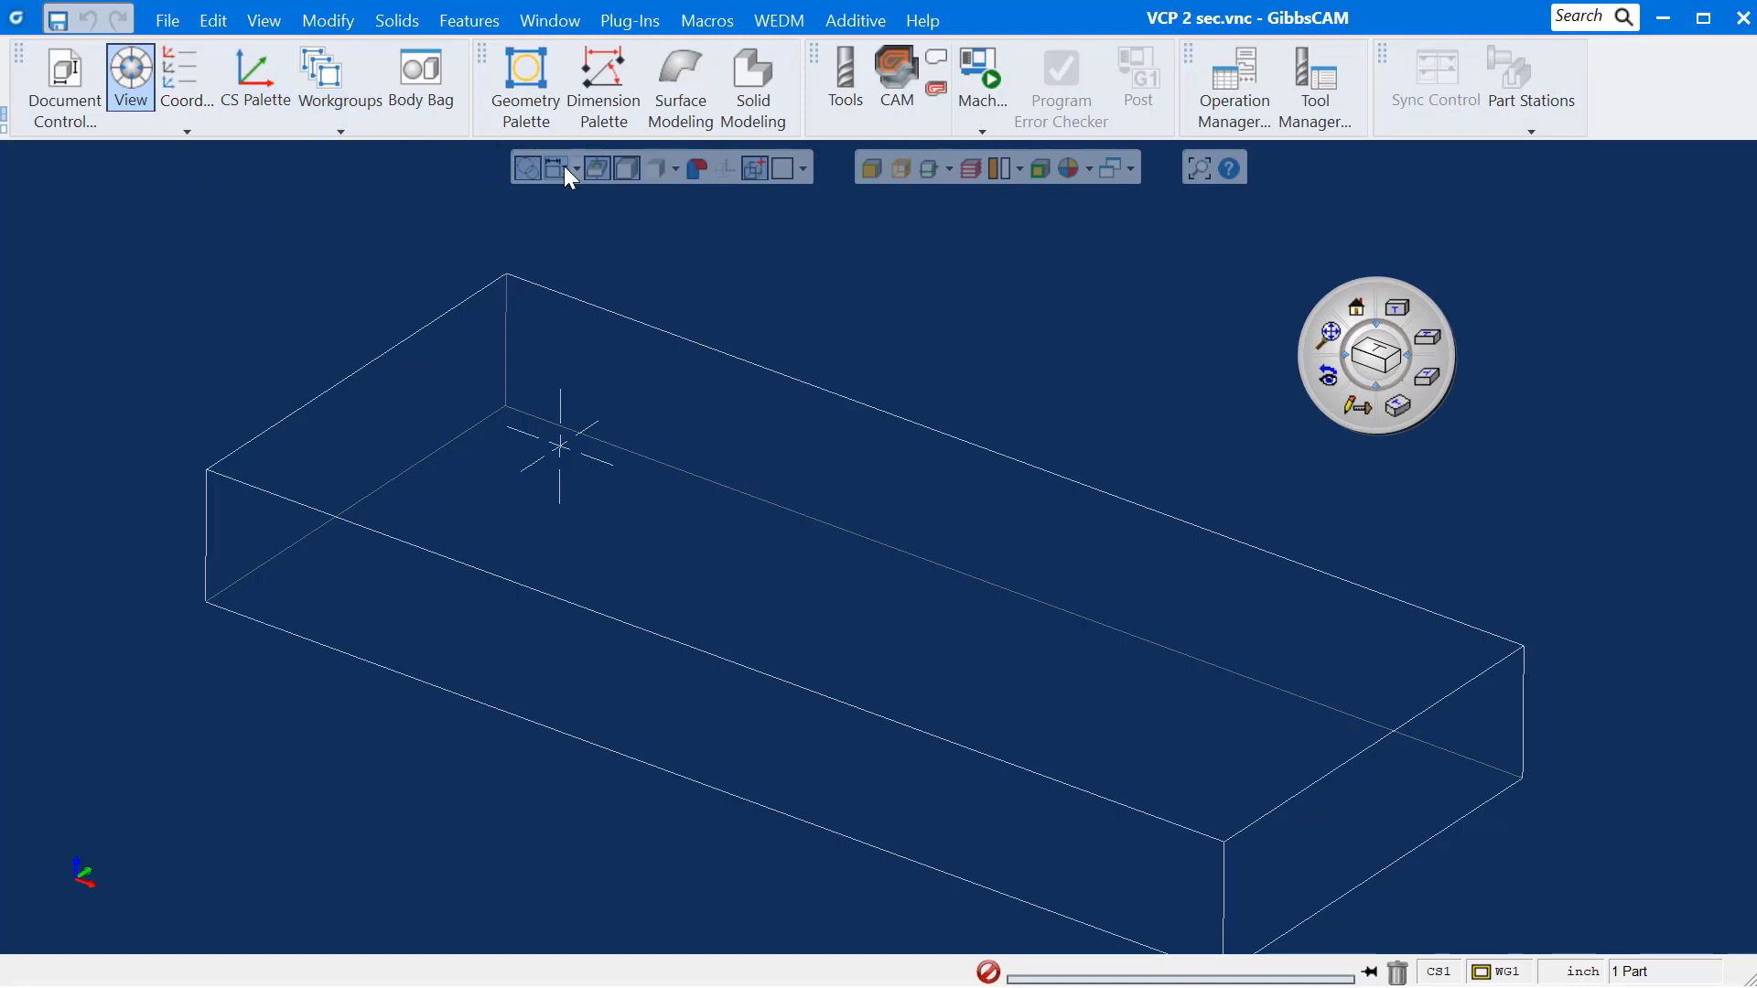
left_click(894, 73)
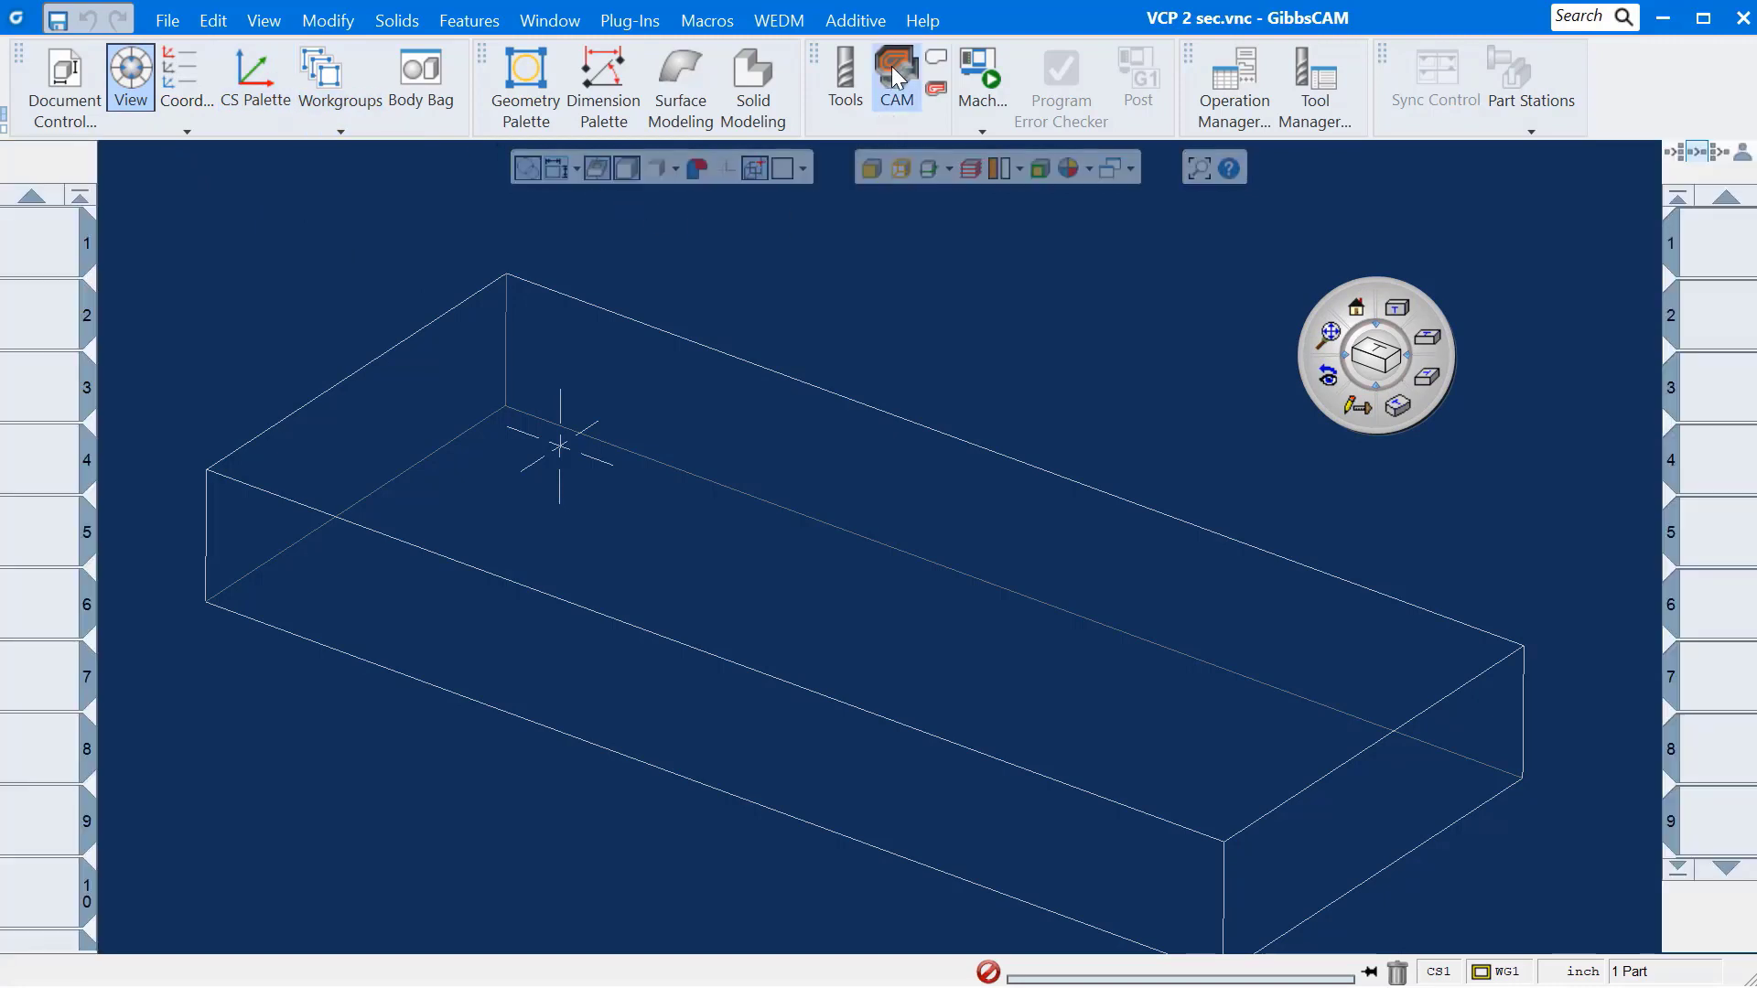
Step: Hide the Summaries, MTM, CAM, CAD and Actions toolbars
right_click(1076, 104)
left_click(1097, 302)
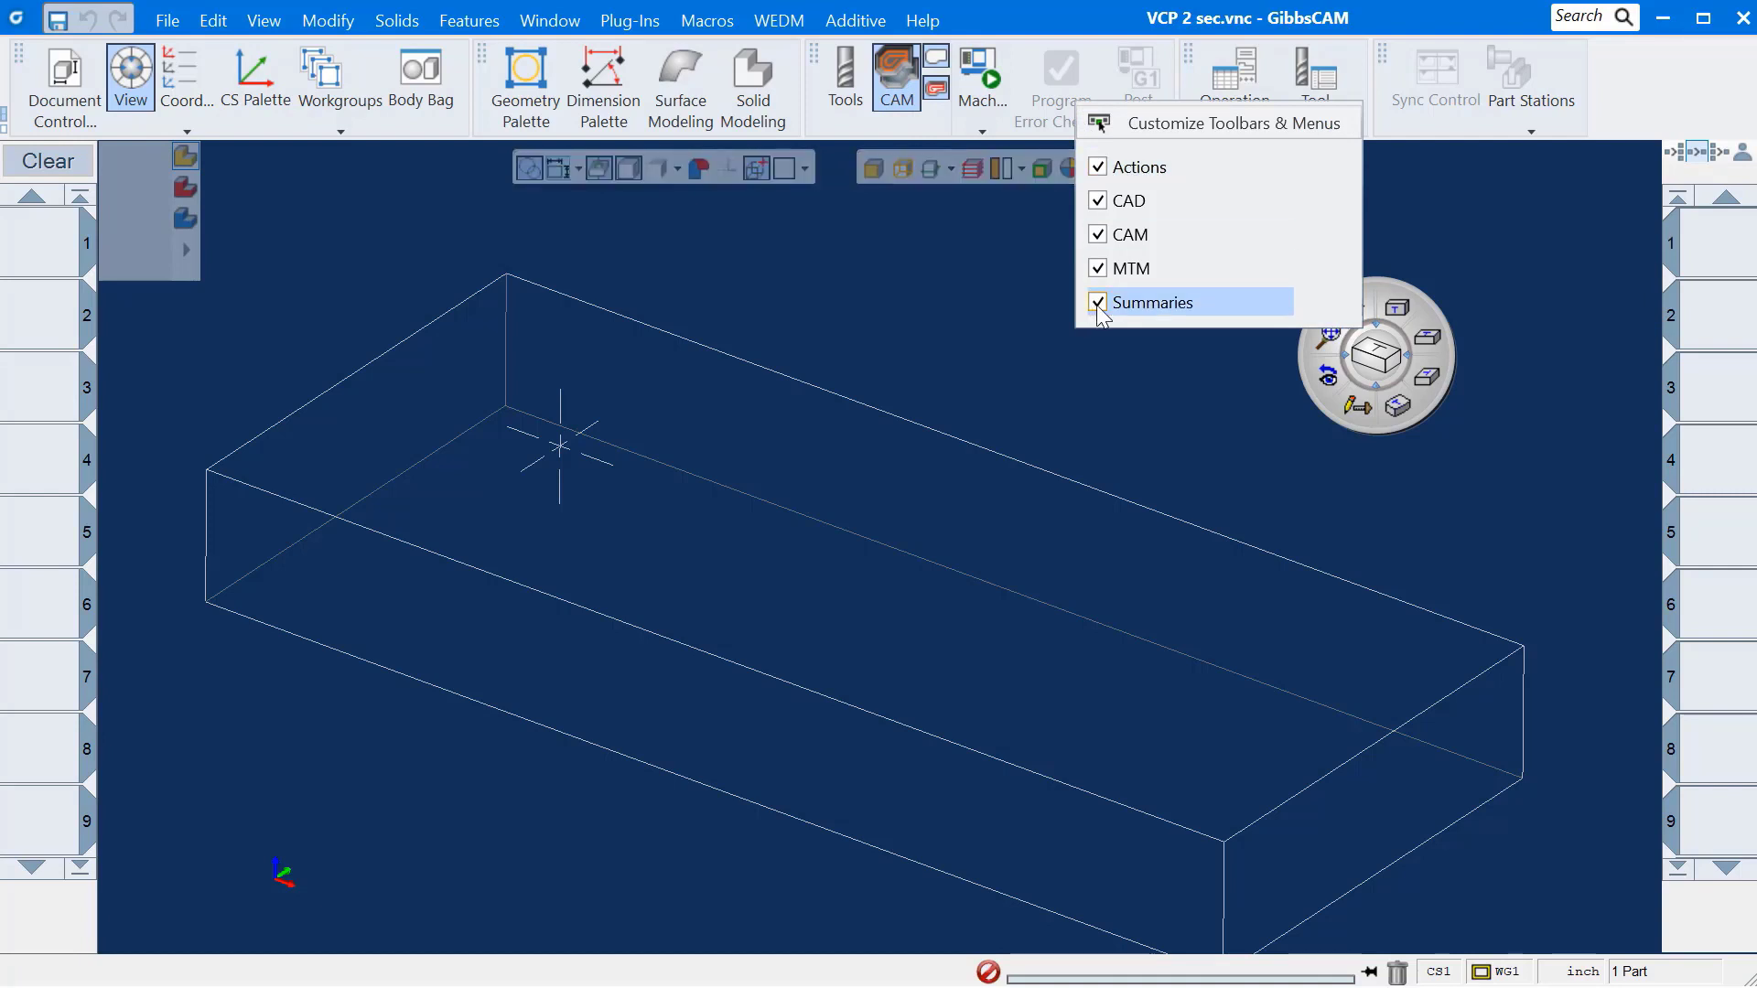
left_click(1098, 268)
left_click(1097, 235)
left_click(1097, 200)
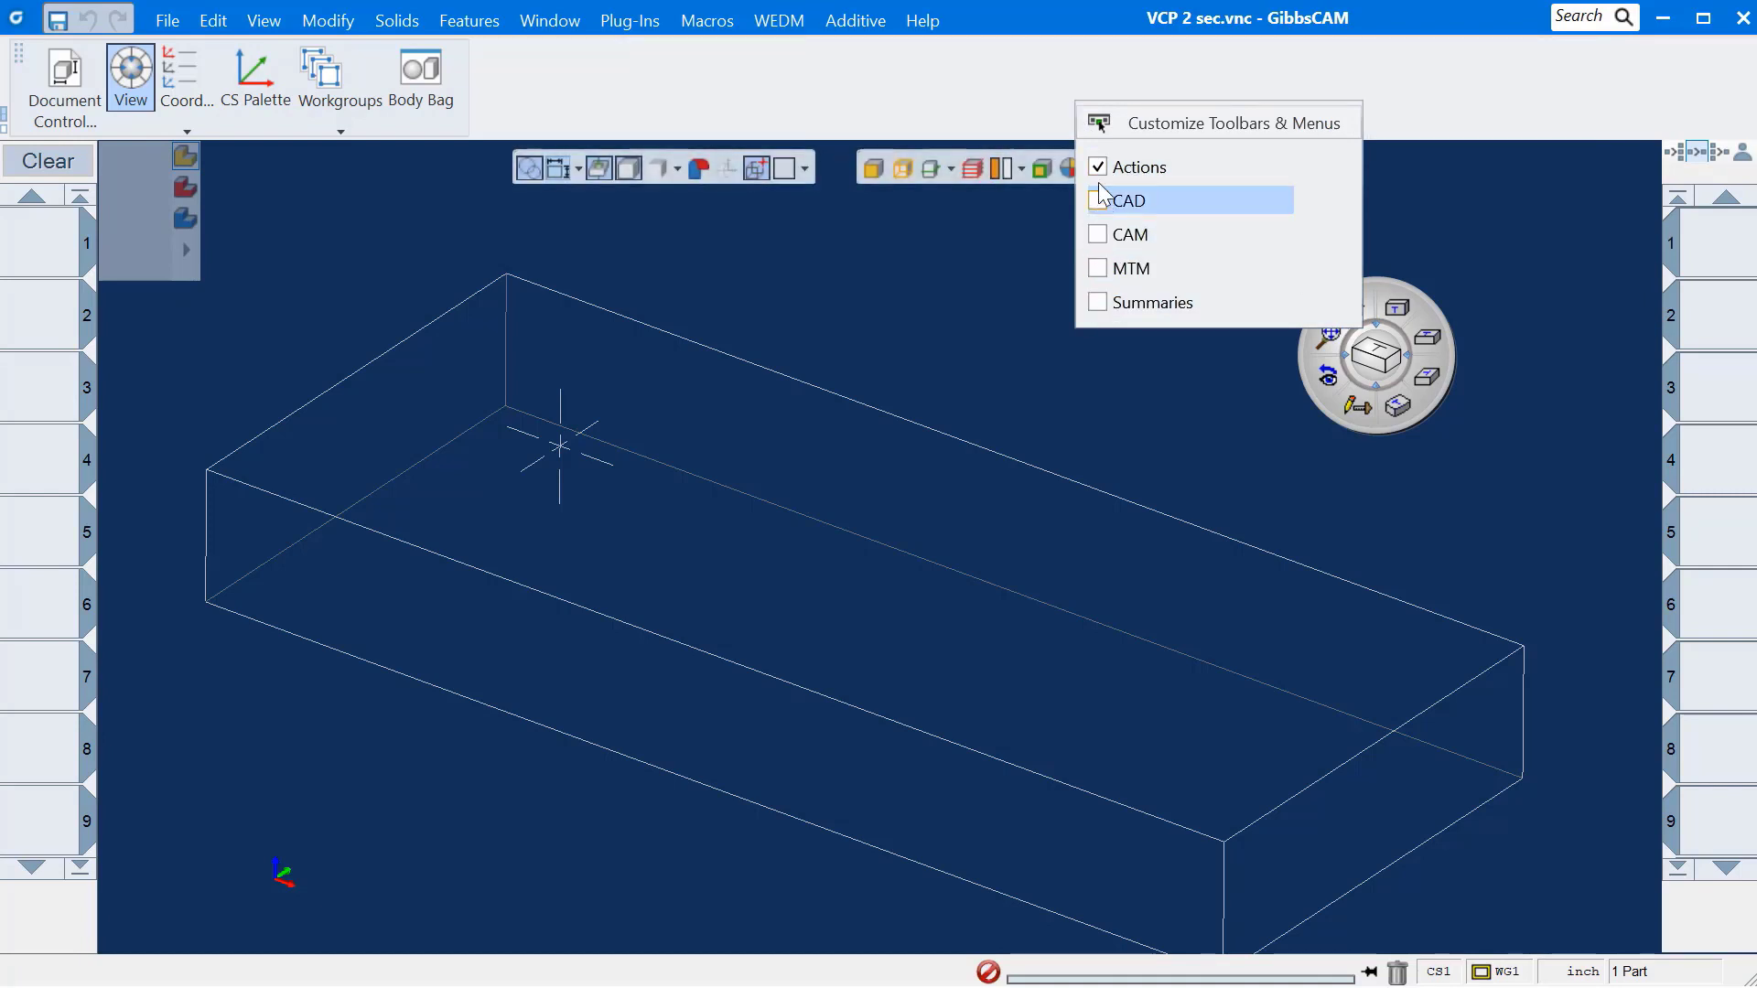
left_click(1097, 167)
left_click(1021, 243)
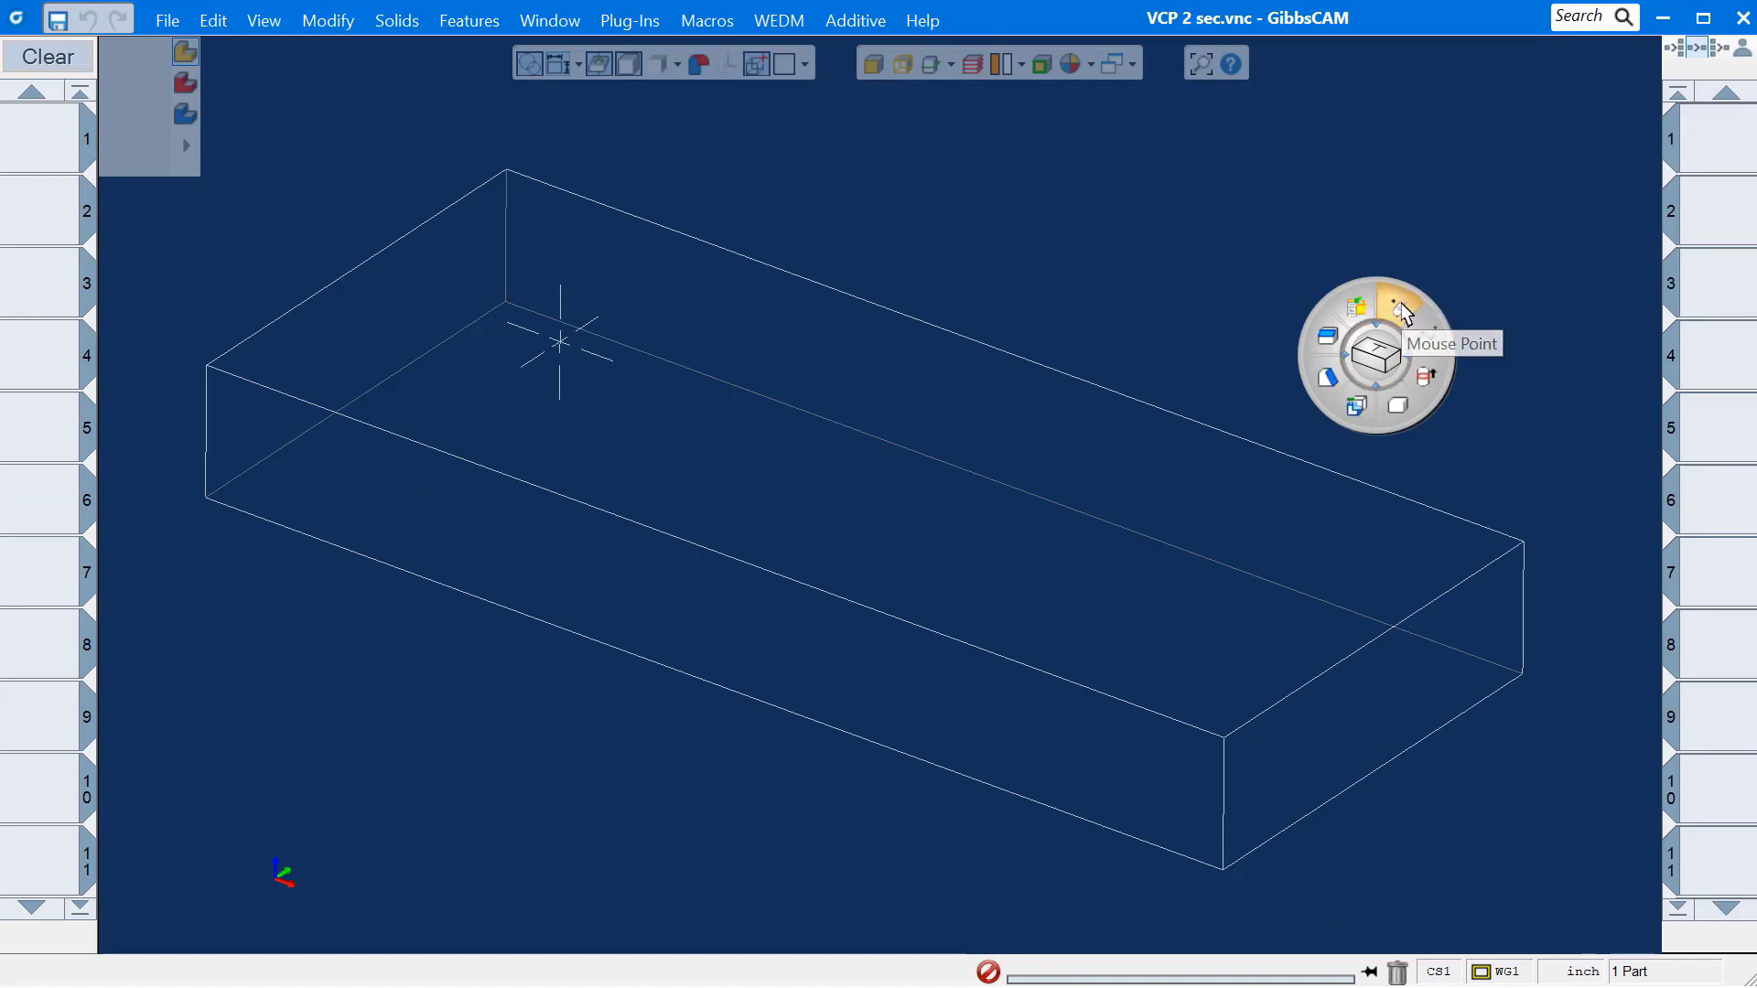
Step: Place eleven points in an elongated, wavy loop within the stock outline using the trackball's Mouse Point command, with Z 0 and grid 0.1
left_click(1400, 313)
left_click_drag(729, 219, 1089, 150)
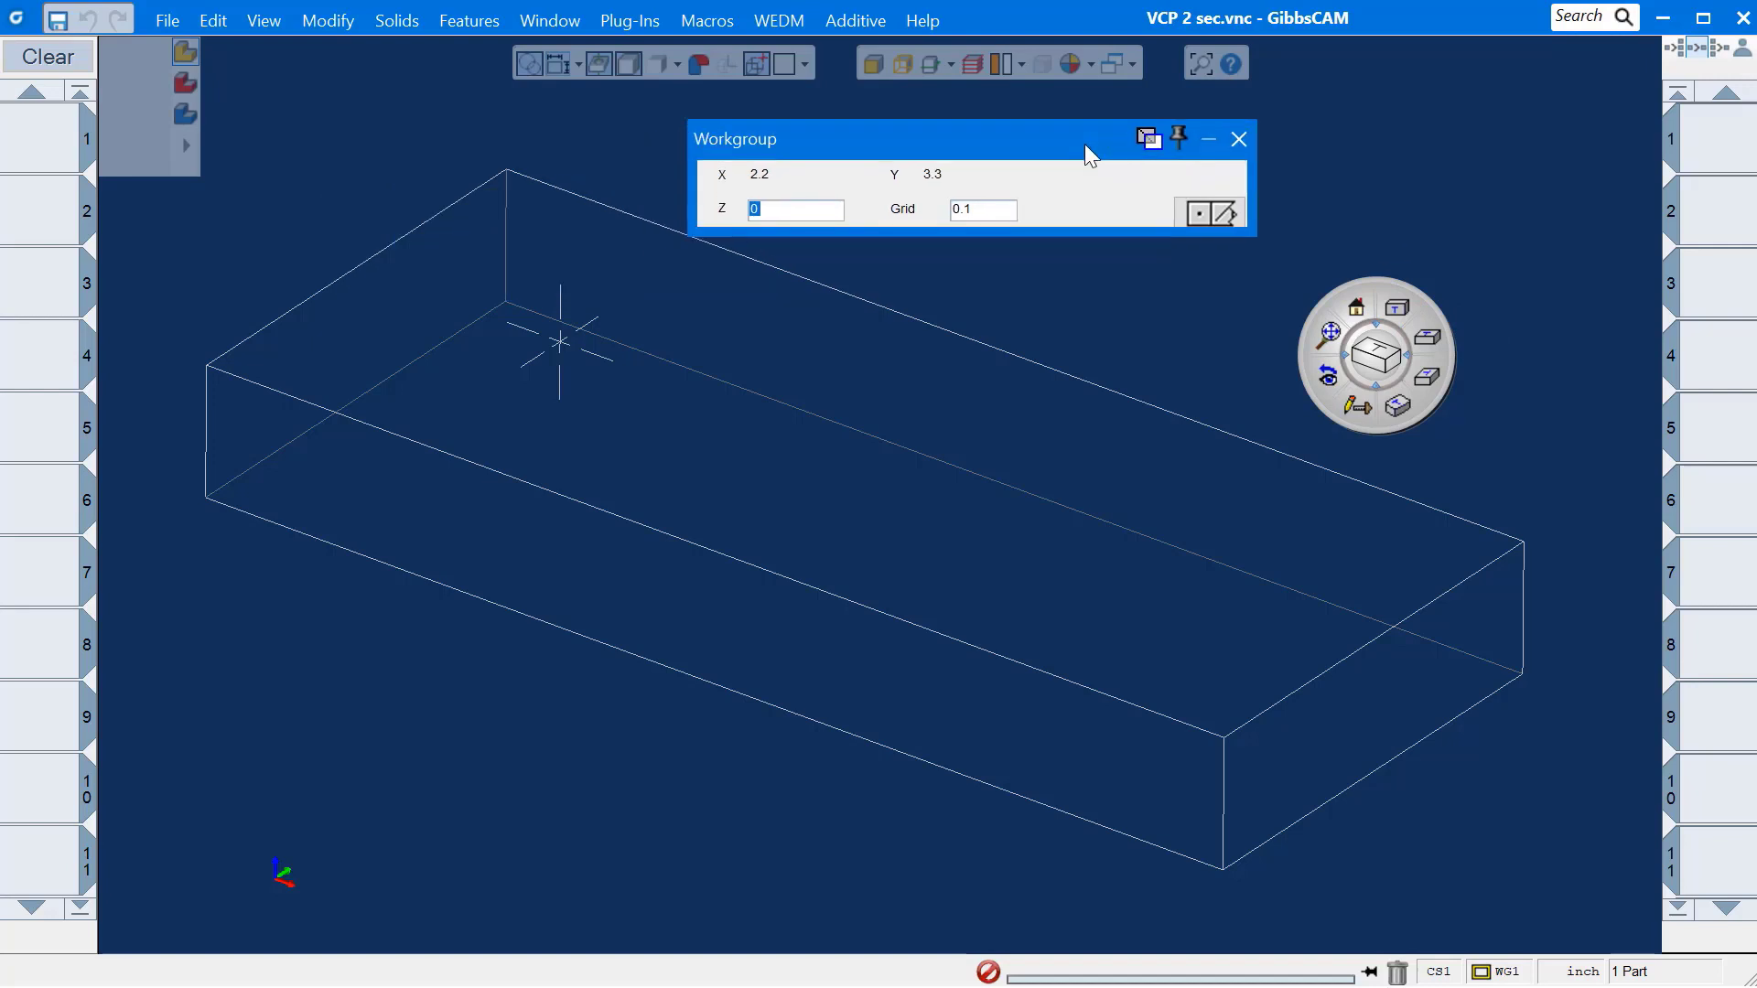
left_click(1298, 523)
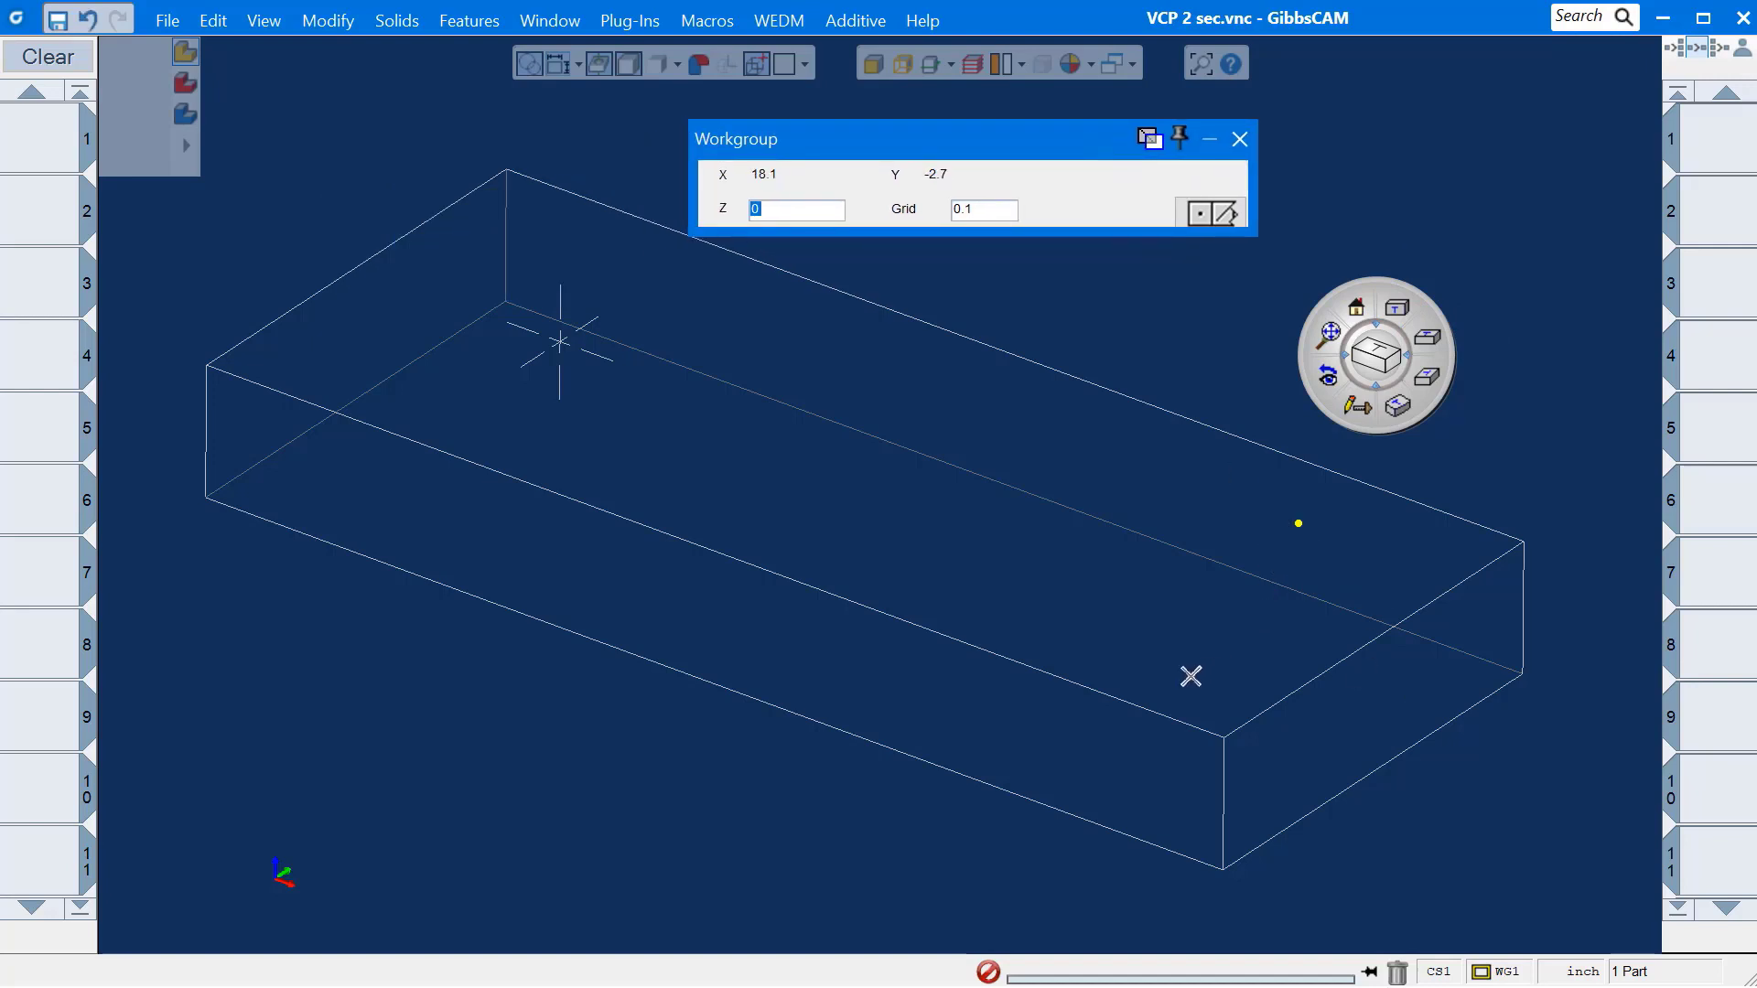
left_click(1144, 653)
left_click(897, 558)
left_click(729, 514)
left_click(504, 428)
left_click(351, 375)
left_click(501, 244)
left_click(659, 310)
left_click(844, 340)
left_click(984, 439)
left_click(1104, 455)
left_click(1240, 140)
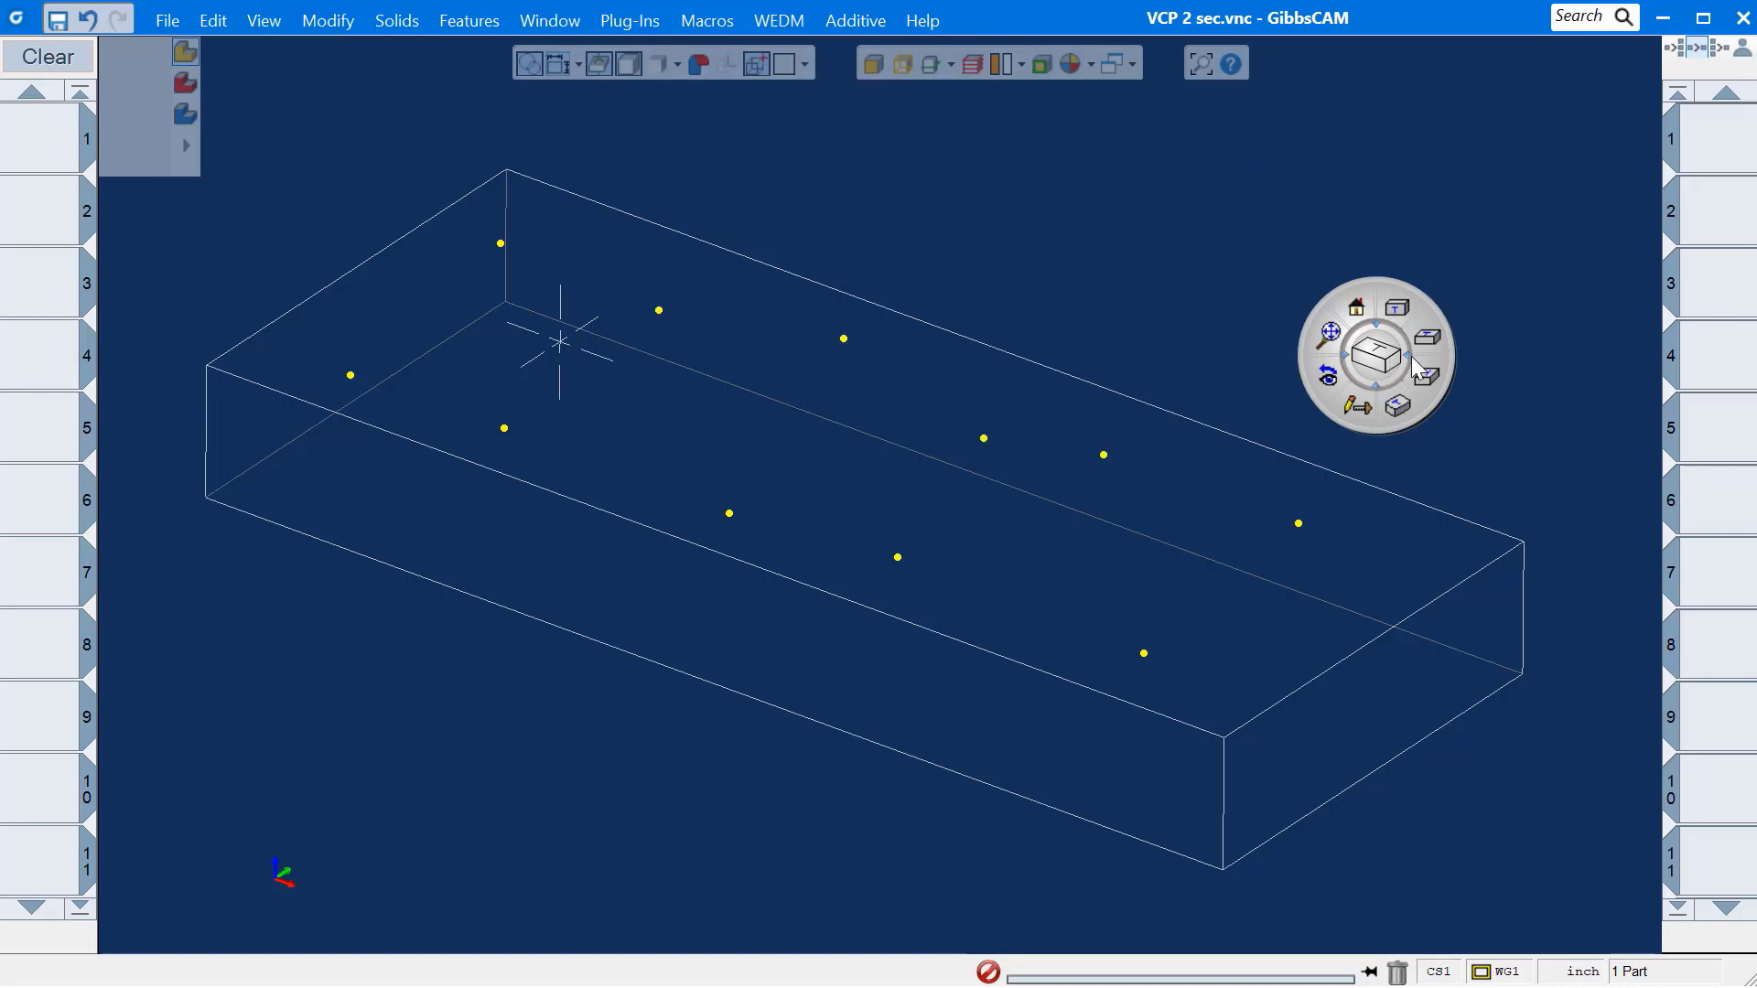
Step: Create a smooth closed curve through all eleven points with the trackball's Curve command, using Foley's method and tolerance 0
left_click(1453, 344)
left_click(1434, 344)
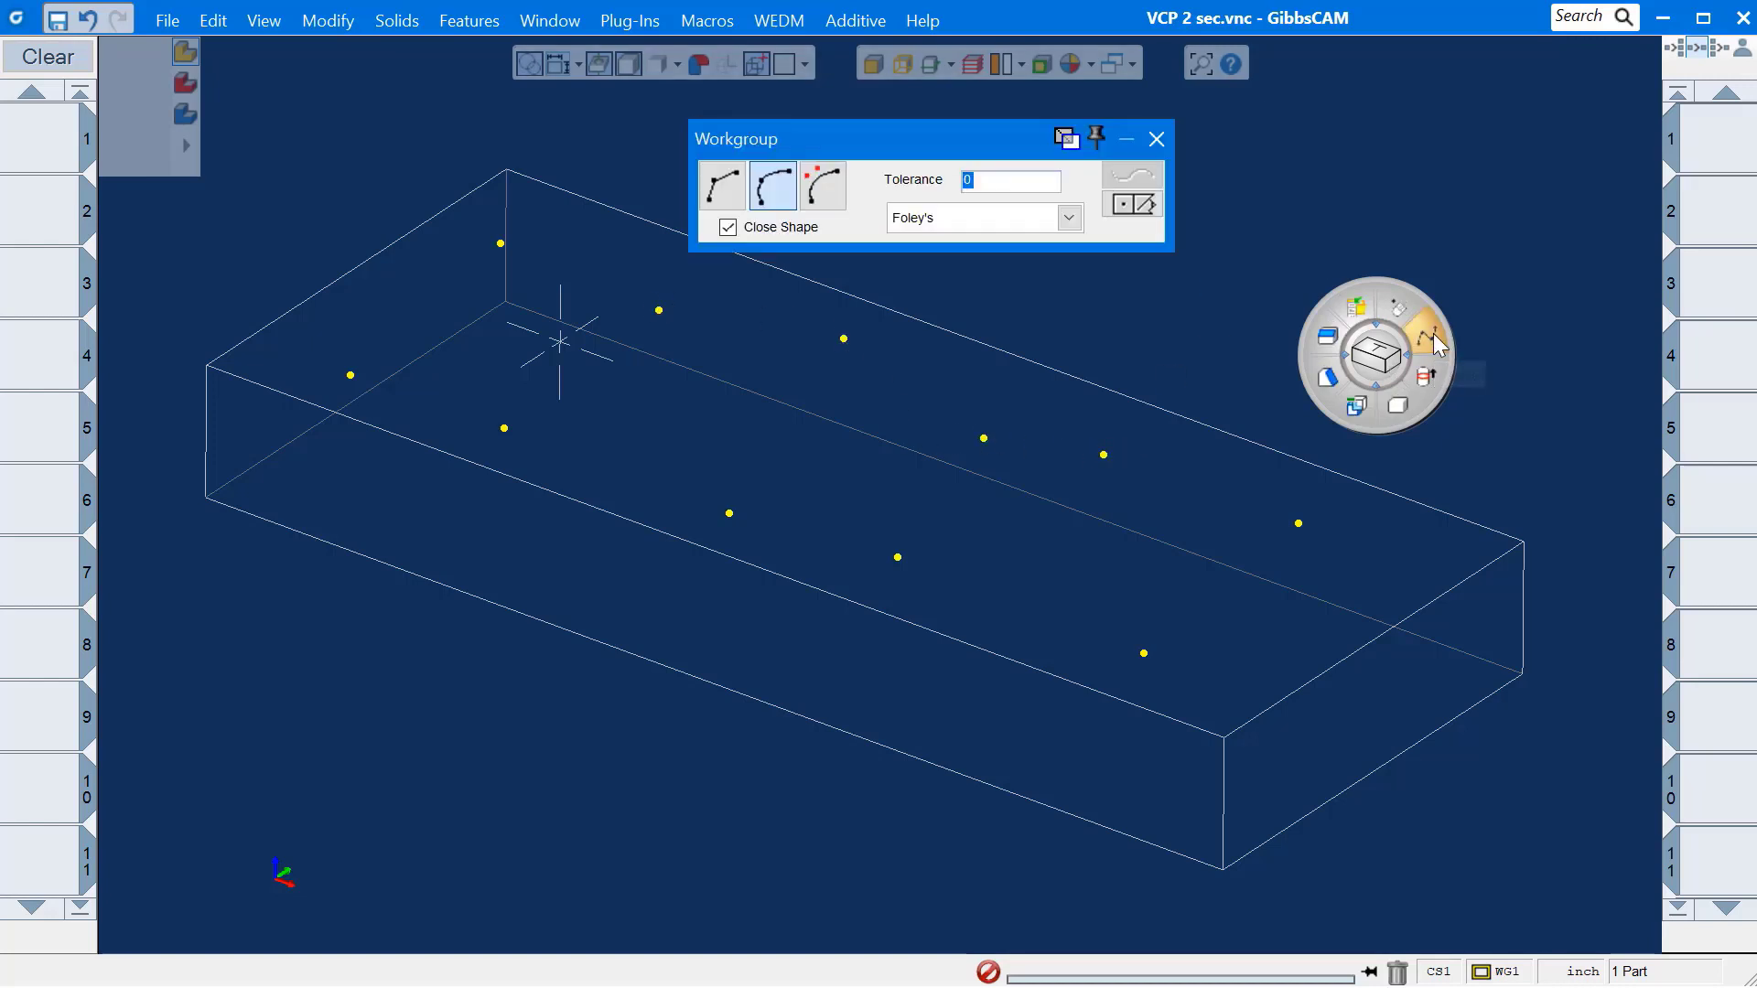
scroll(1311, 364, "down", 1)
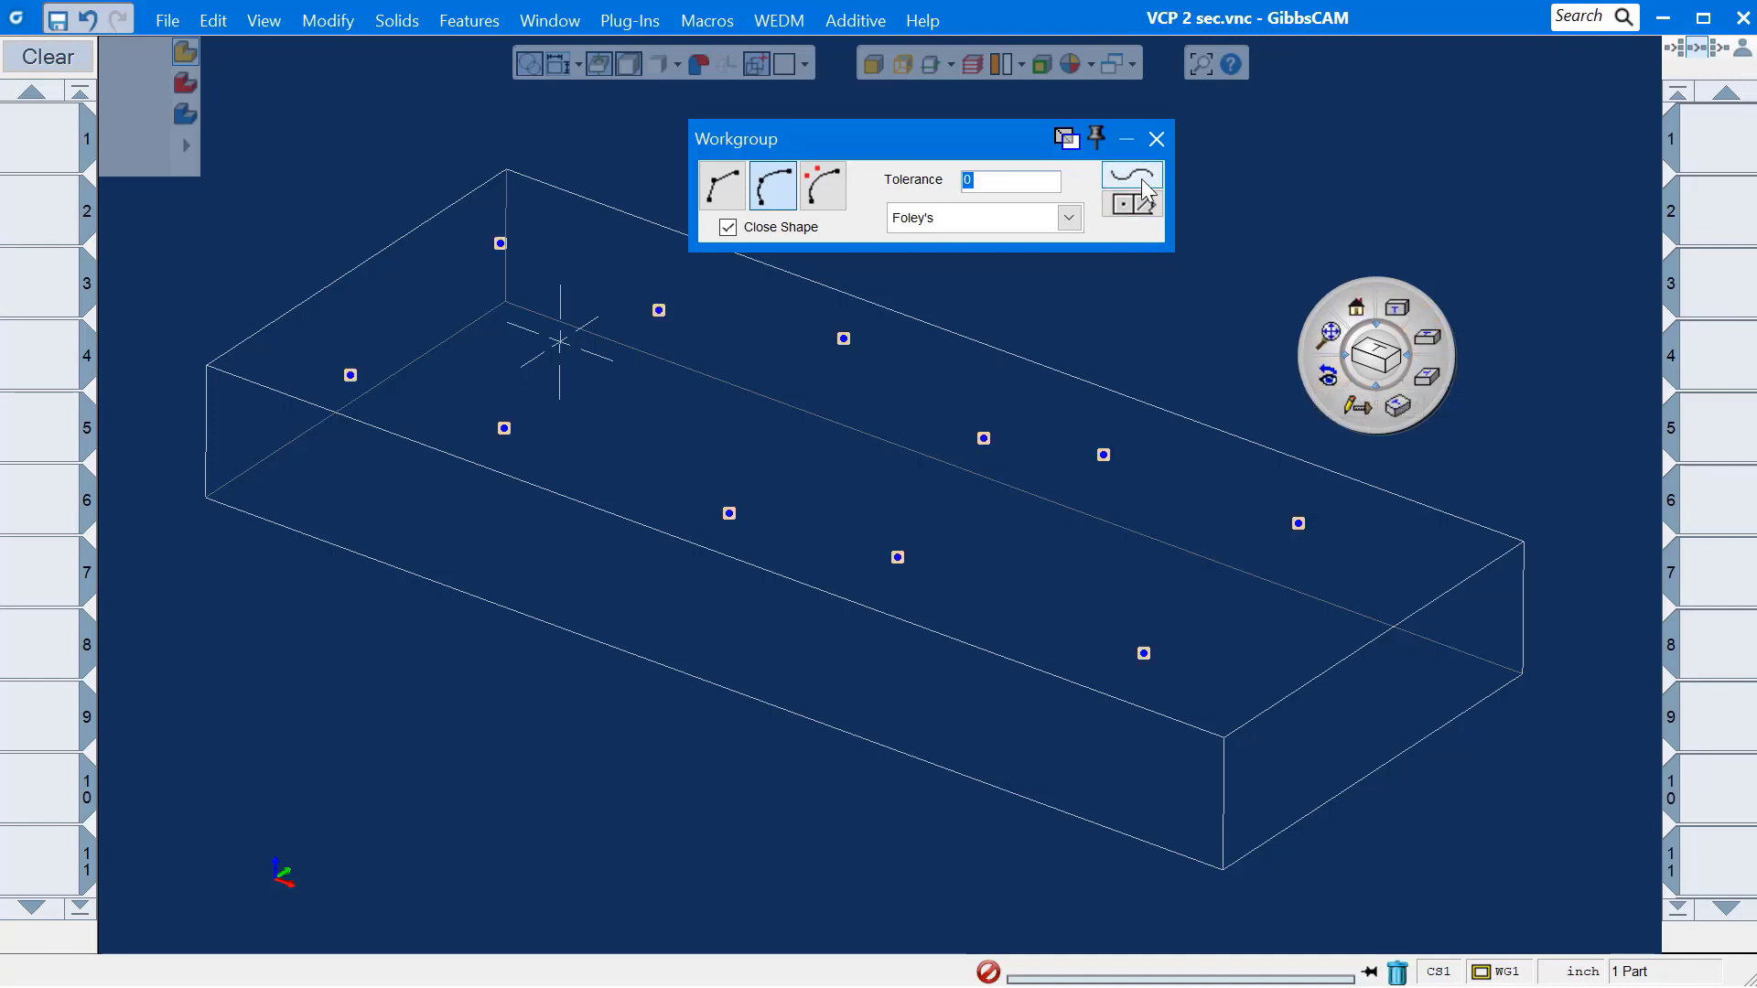
left_click(1139, 186)
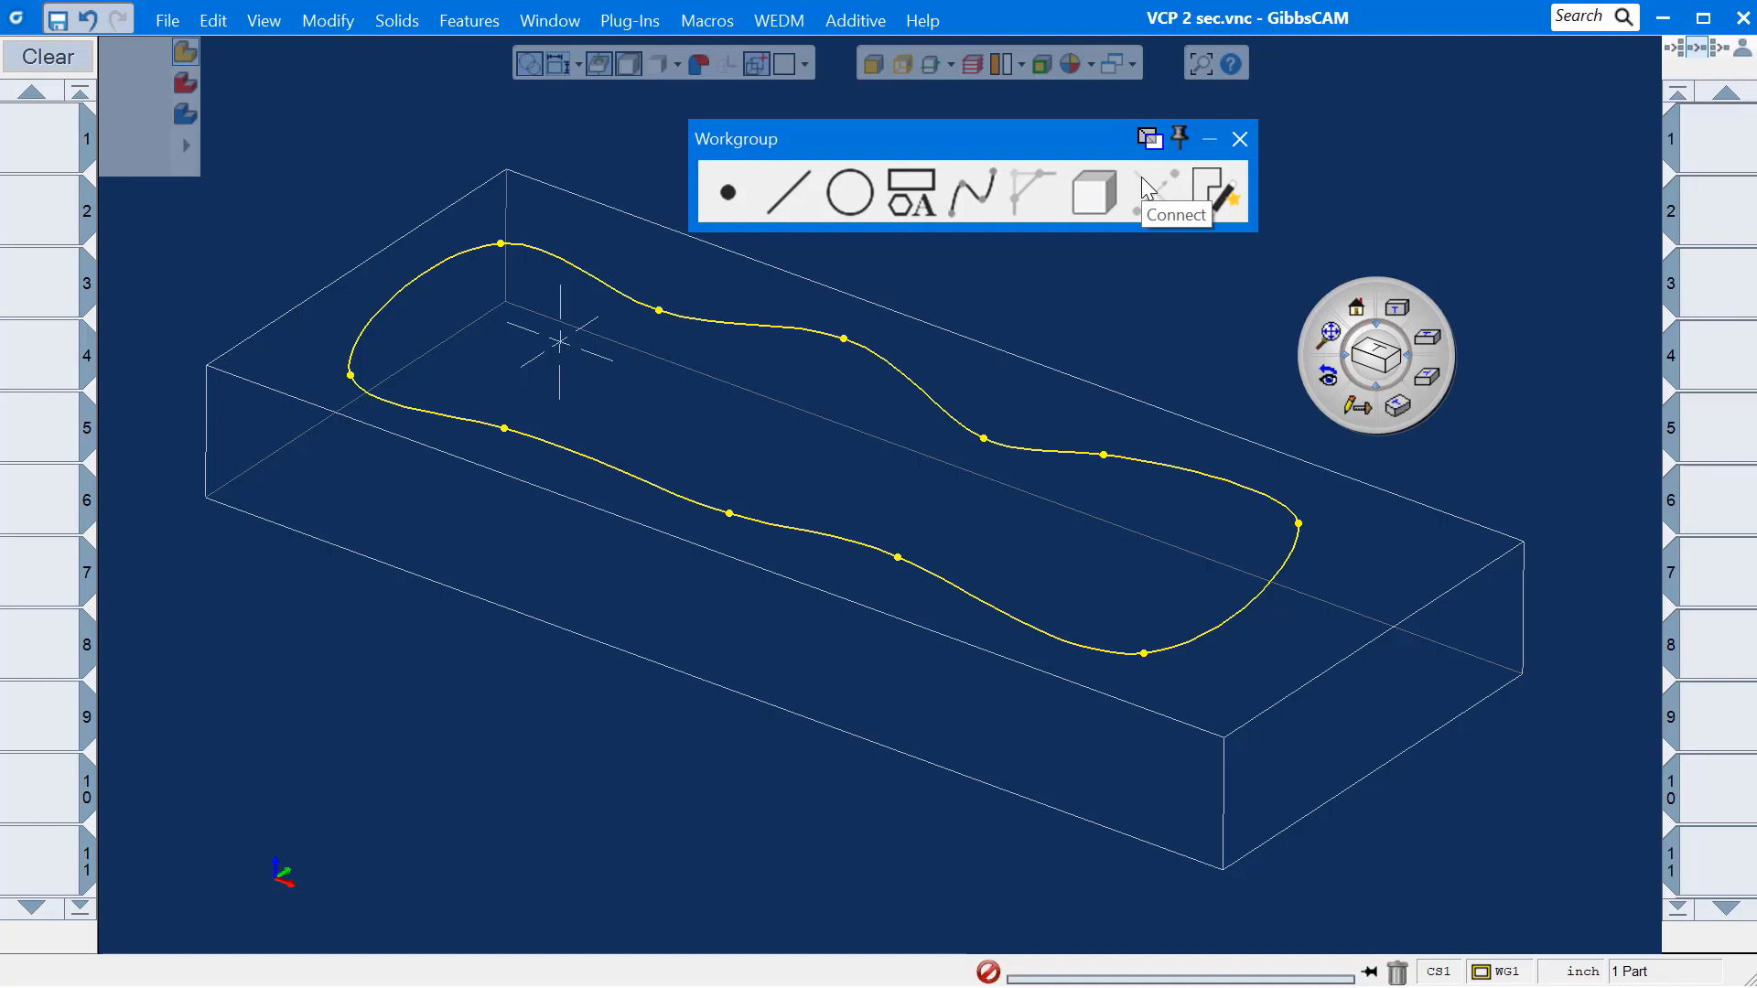
Step: Extrude the closed wavy curve with the trackball's Extrude command, from Z+ 0 to Z- -1.5
left_click(1240, 139)
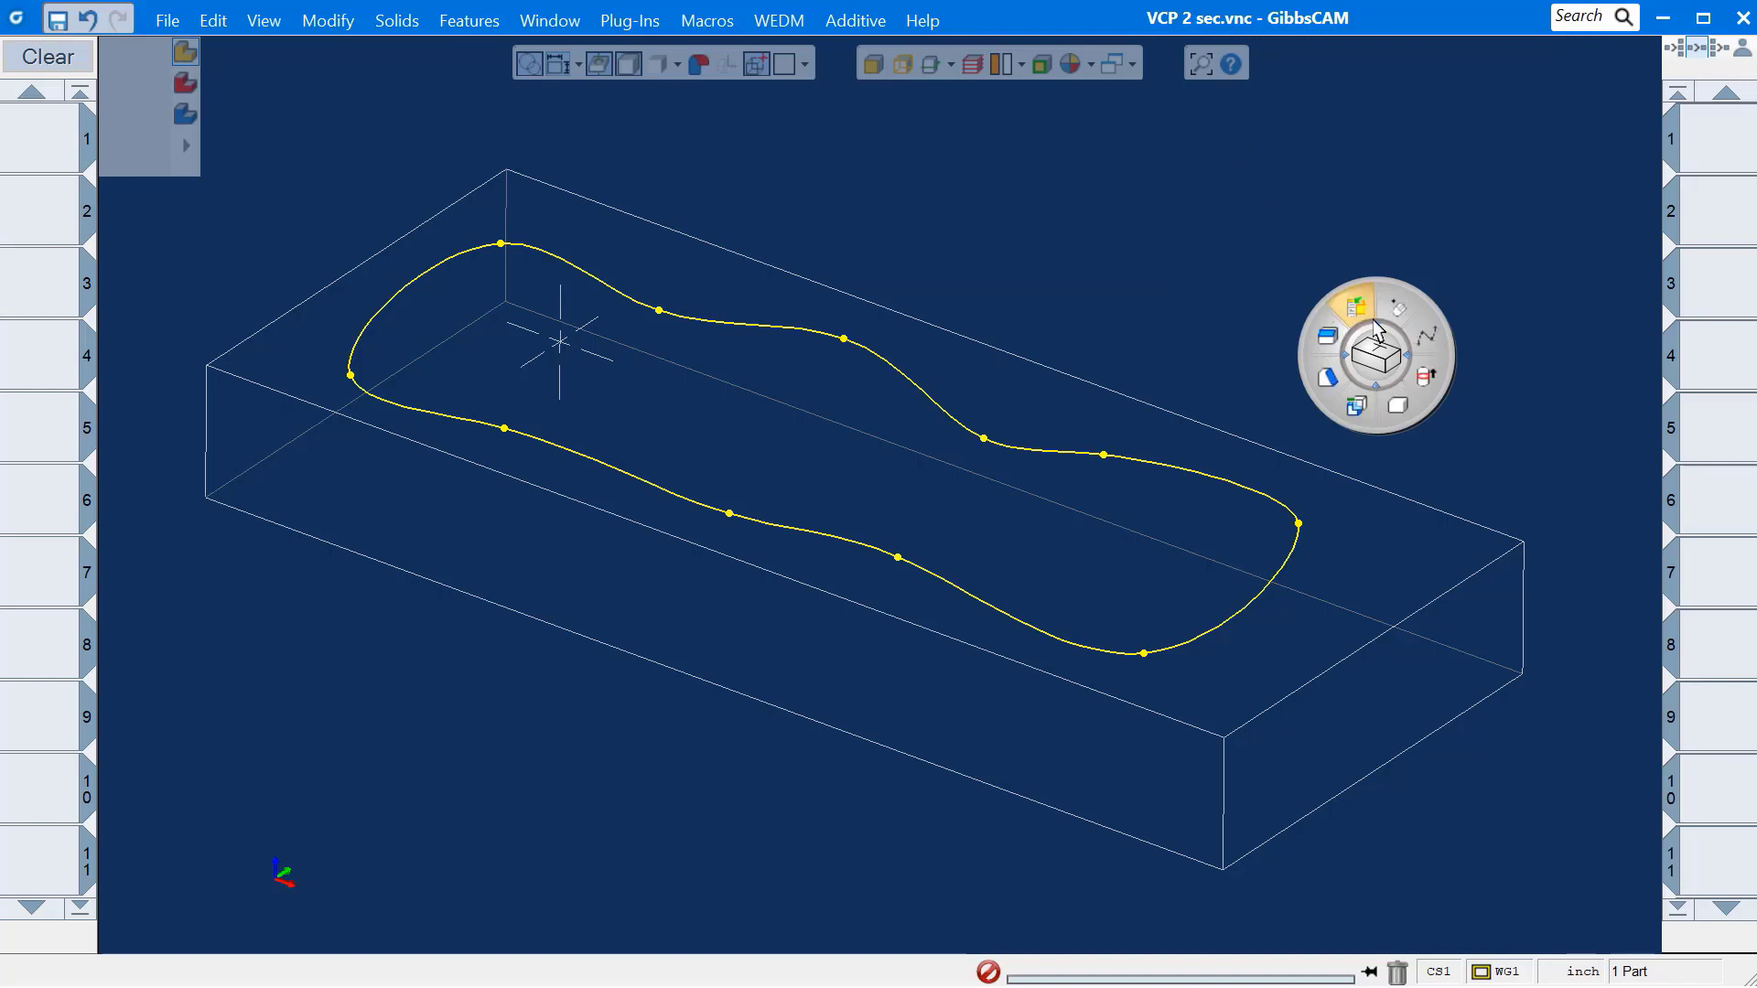
left_click(1428, 380)
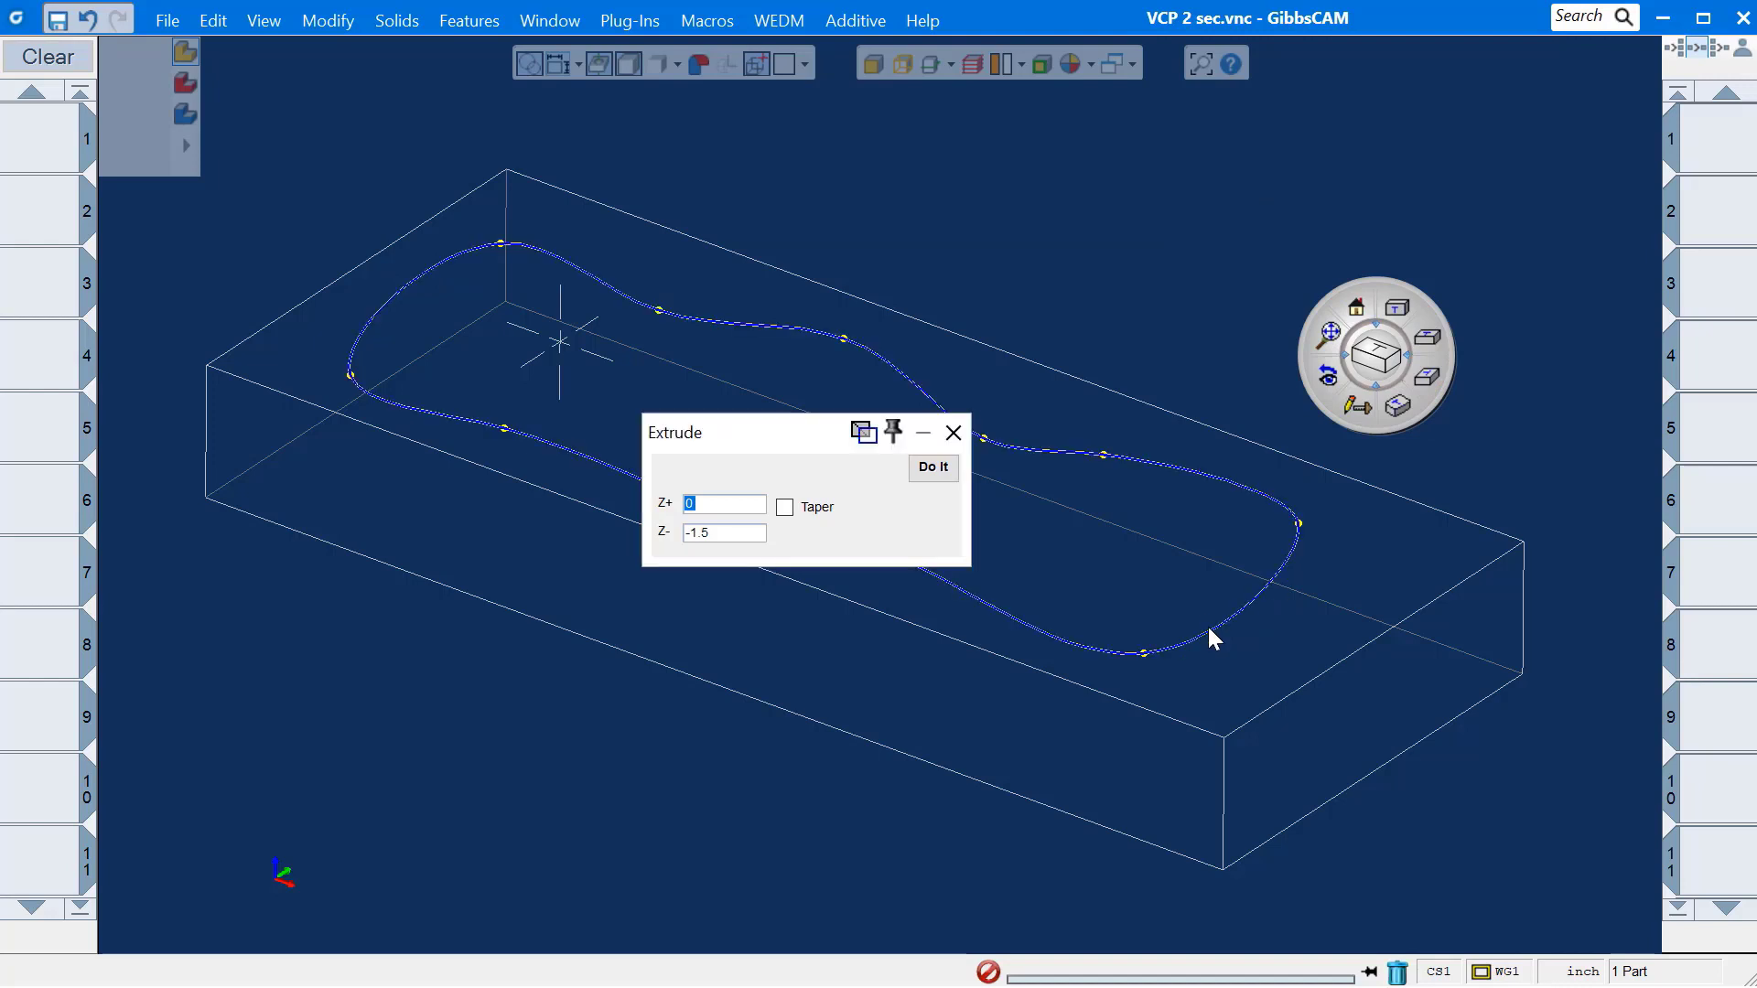
left_click(935, 467)
left_click(954, 432)
Step: Create a cuboid spanning X -5 to 20, Y -5 to 5, Z -3 to 0, and subtract the extruded body from it
left_click(1371, 400)
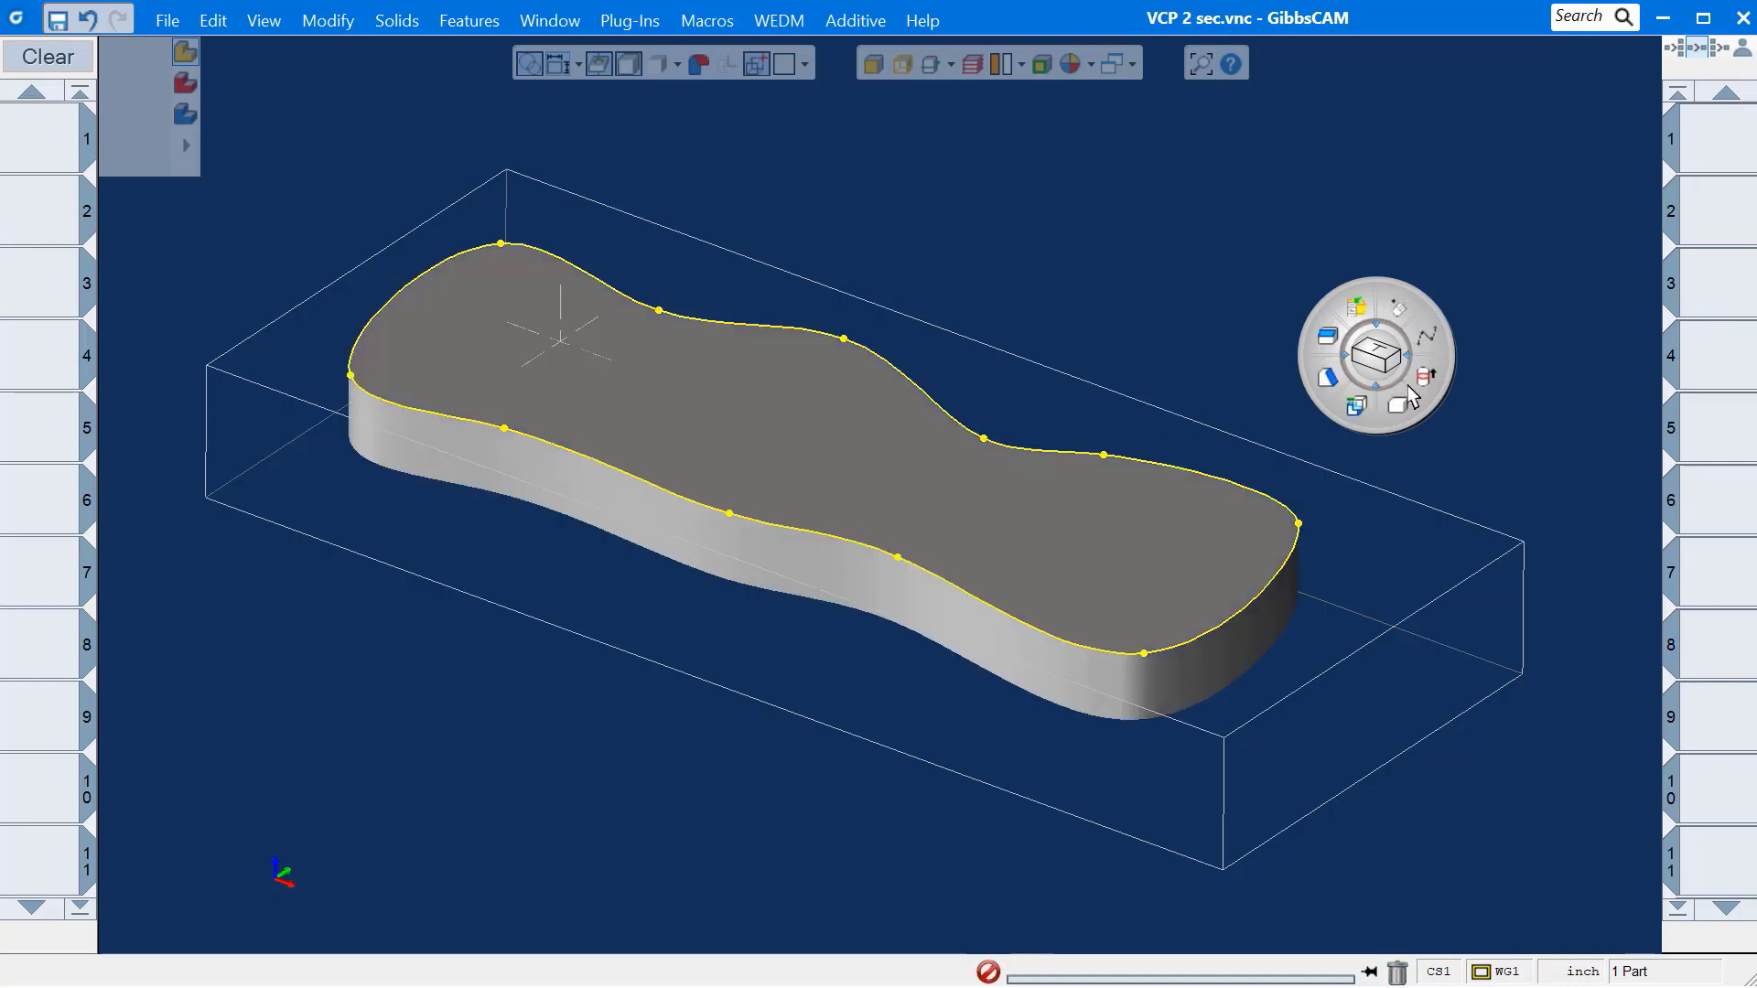
left_click(1400, 404)
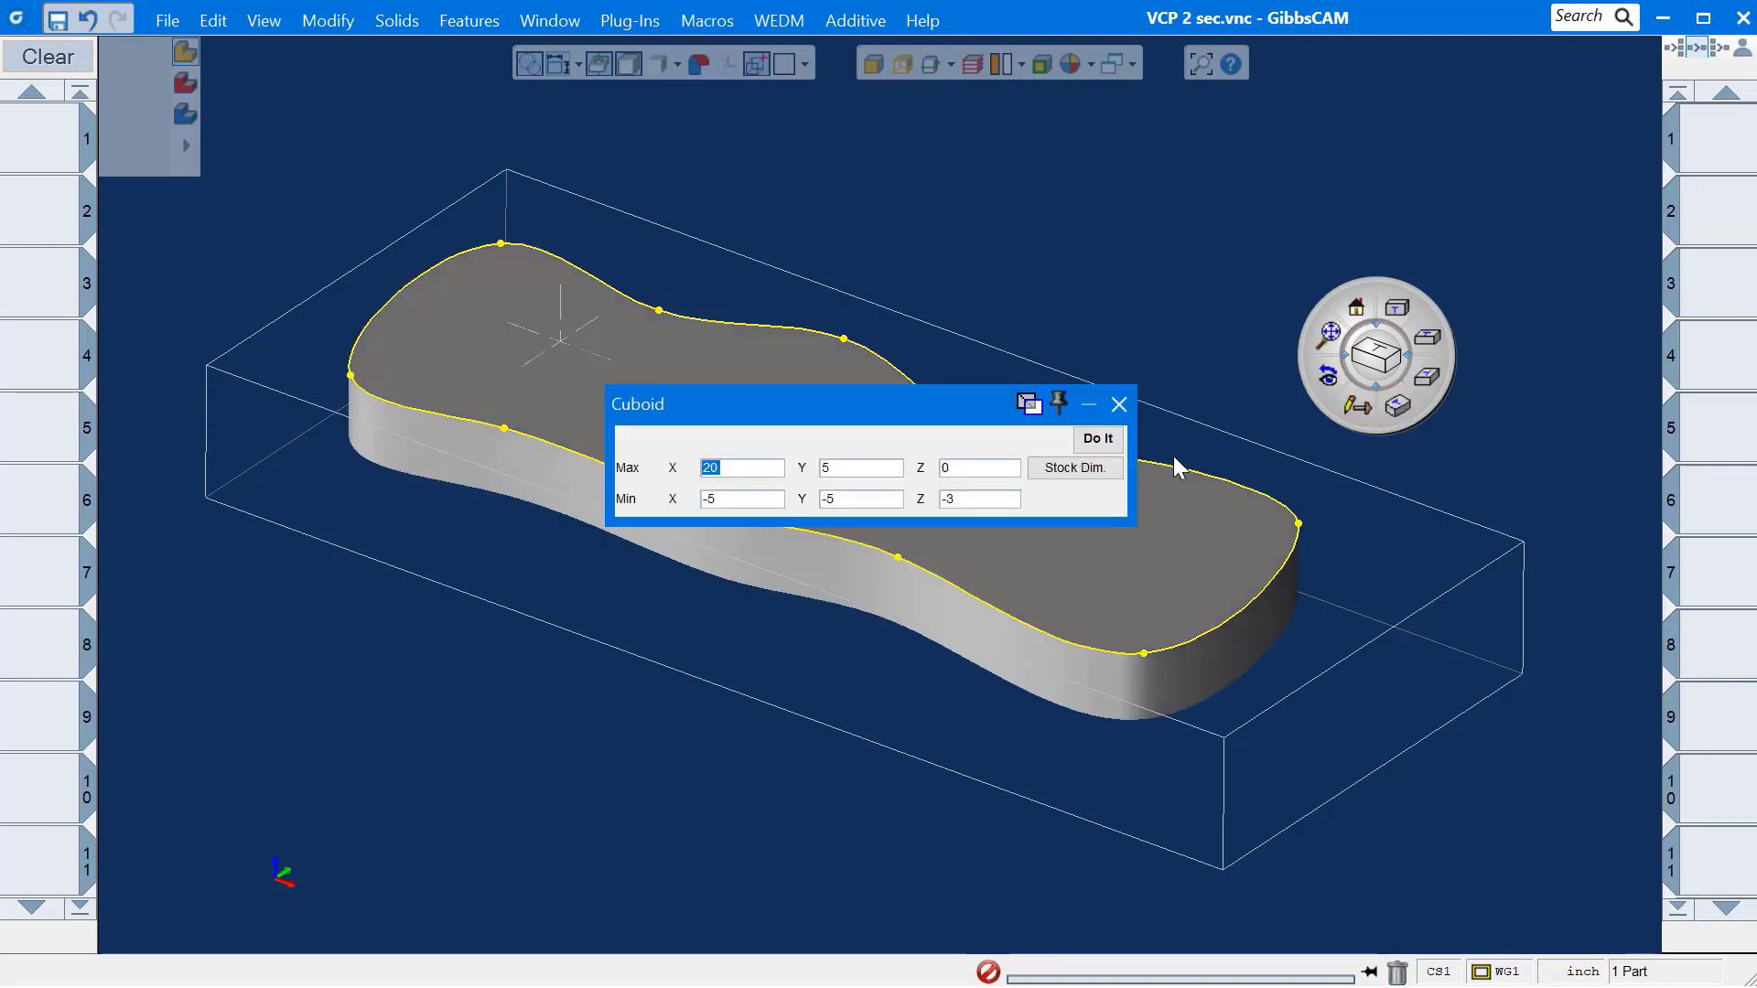
left_click(1106, 441)
left_click(1119, 404)
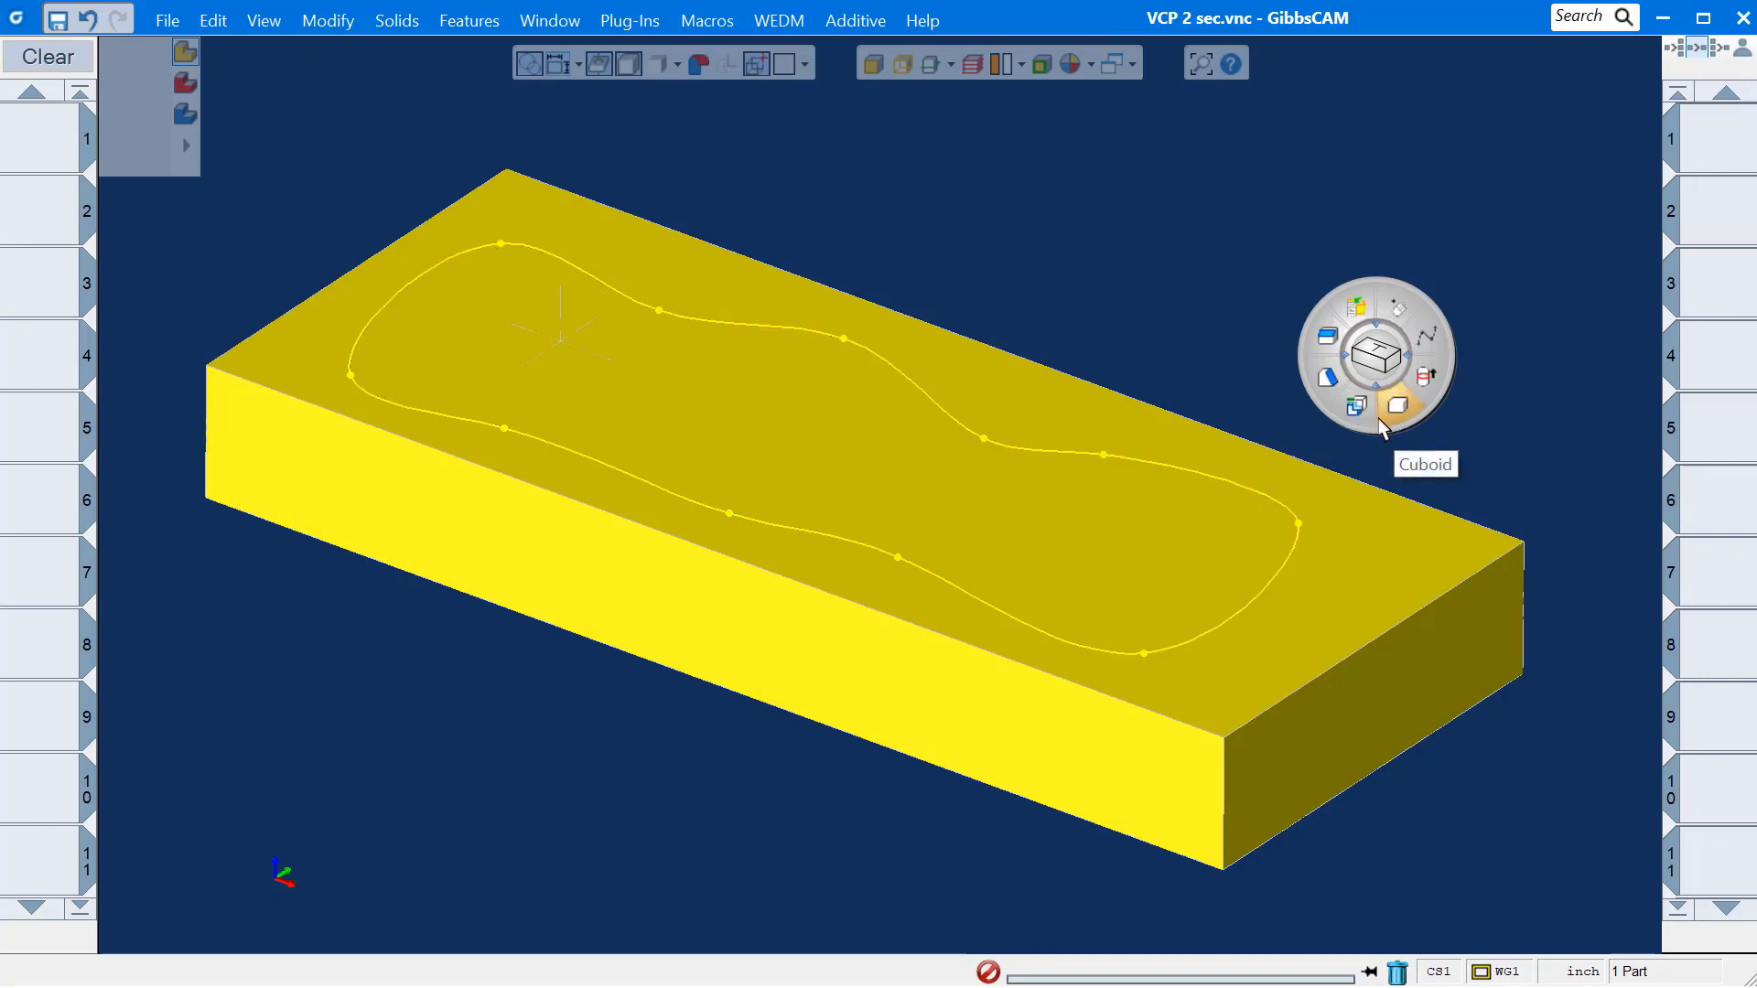
left_click(1362, 412)
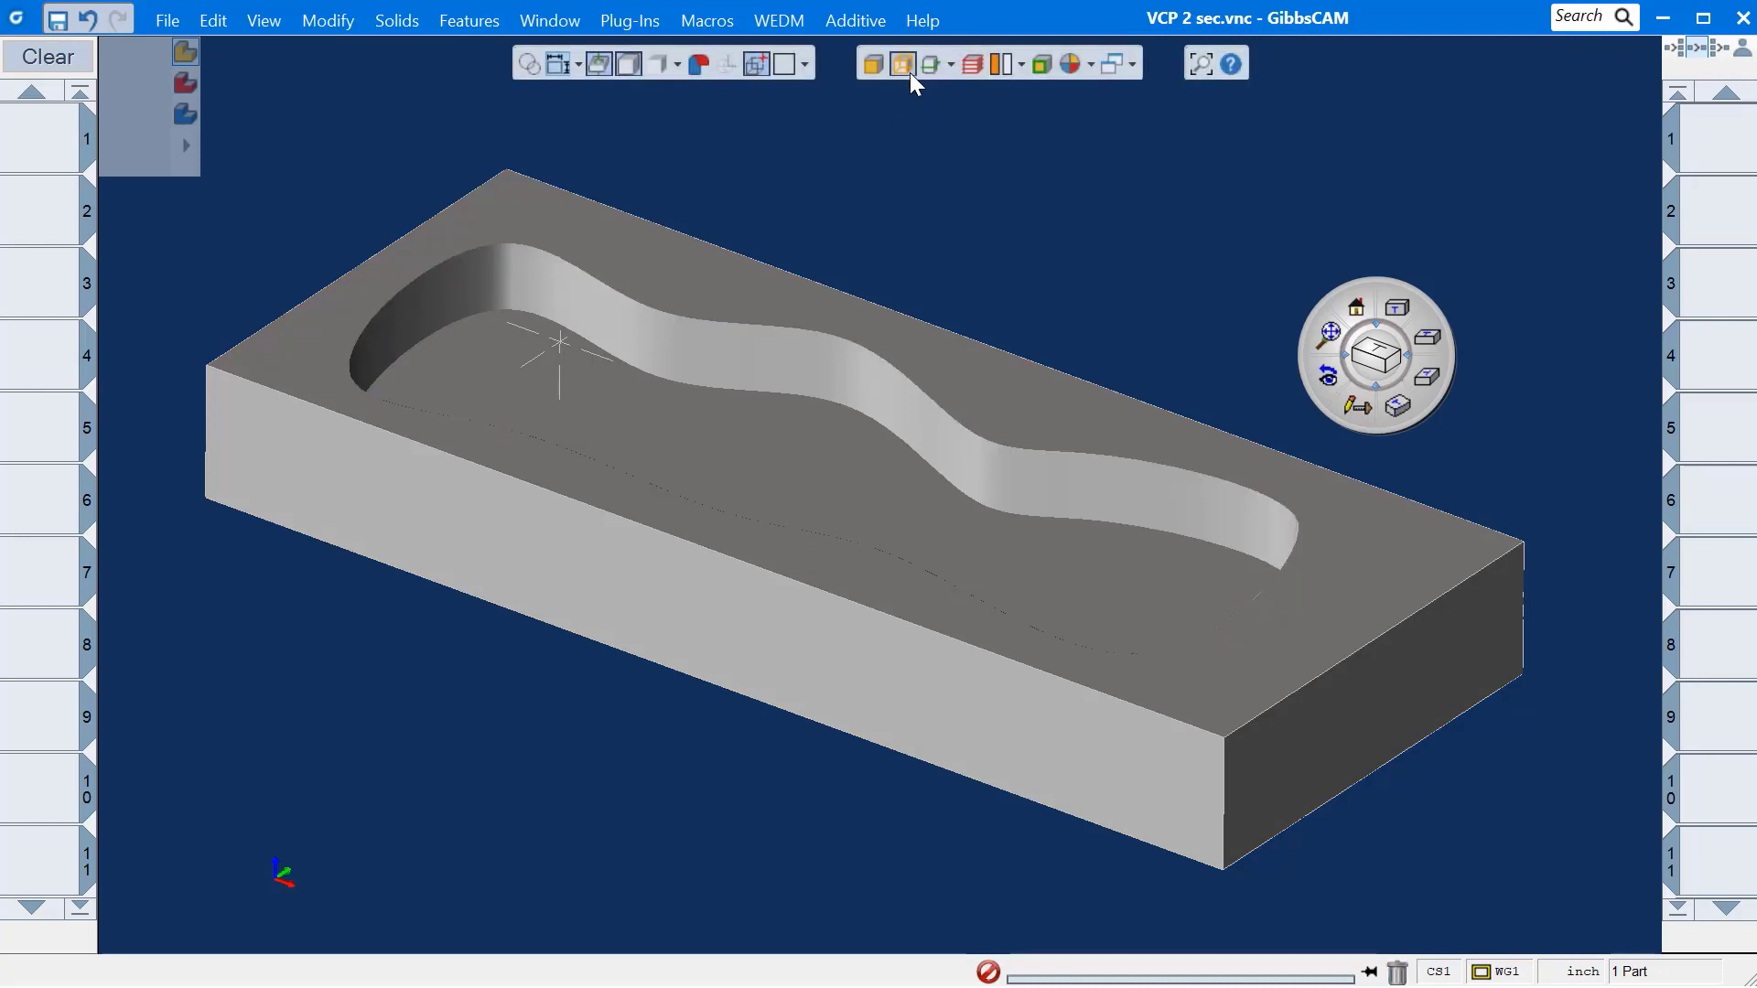
Step: Draft the pocket's wall face 5 degrees from its upper edge and blend the pocket's bottom edge with radius 0.5
left_click(906, 67)
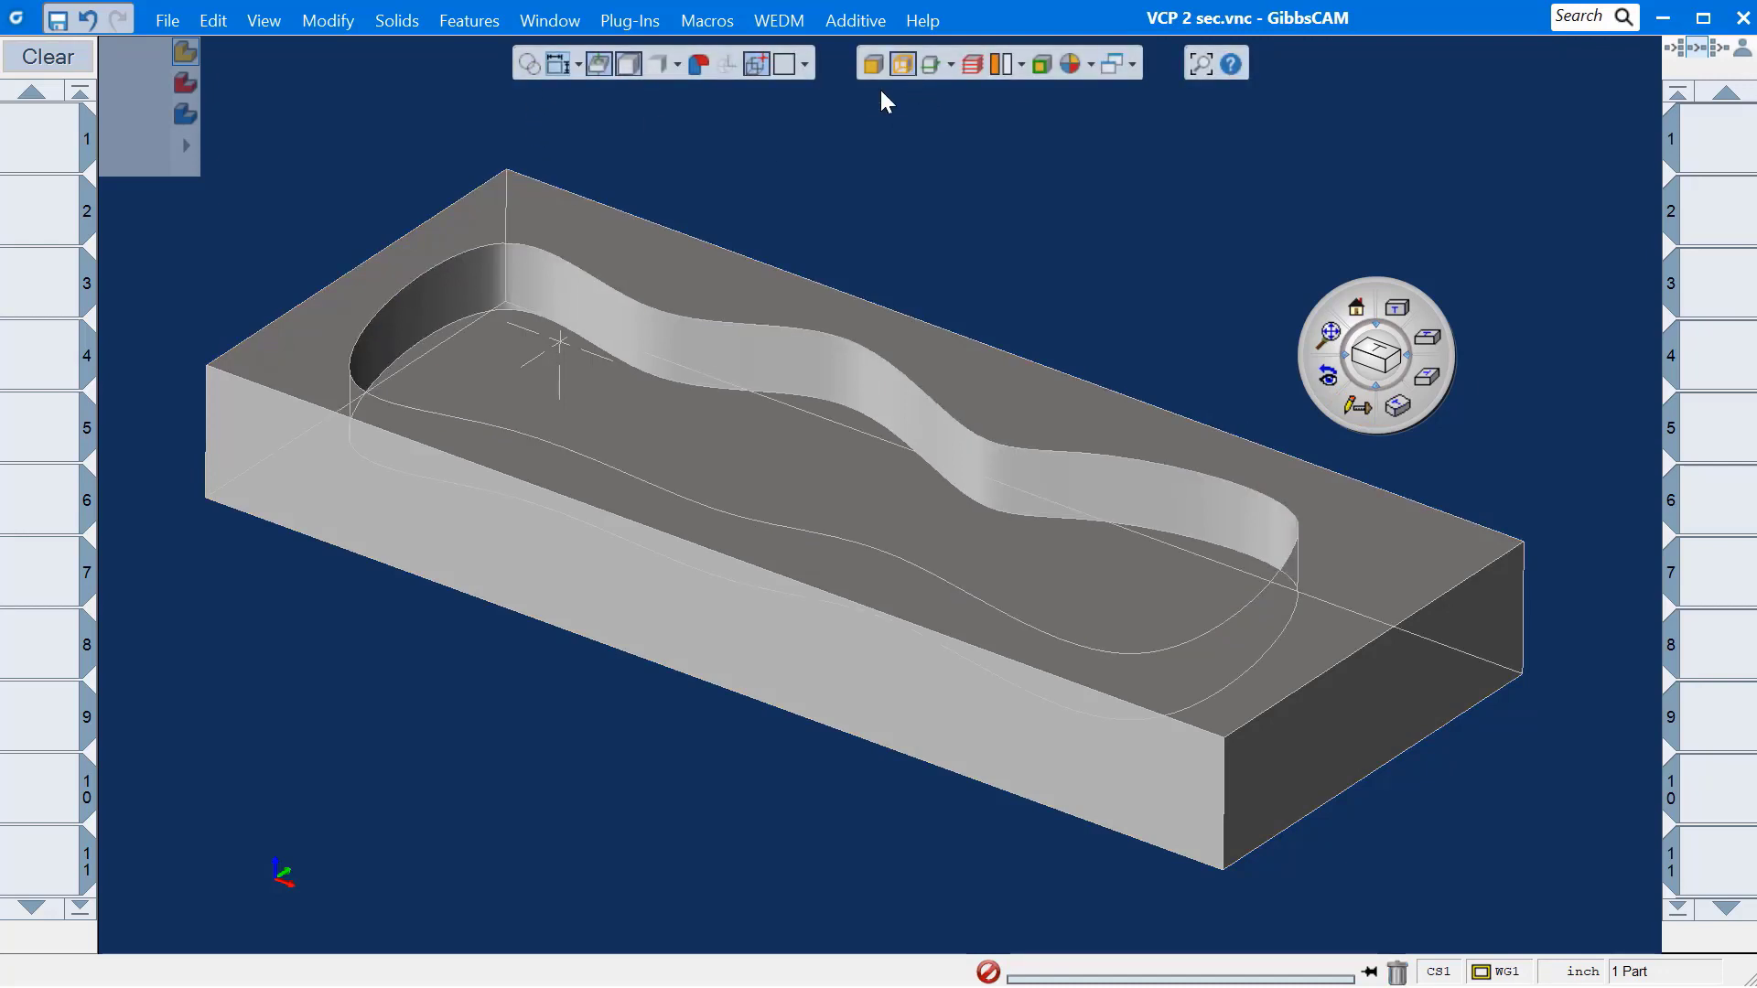
left_click(1116, 499)
right_click(1117, 499)
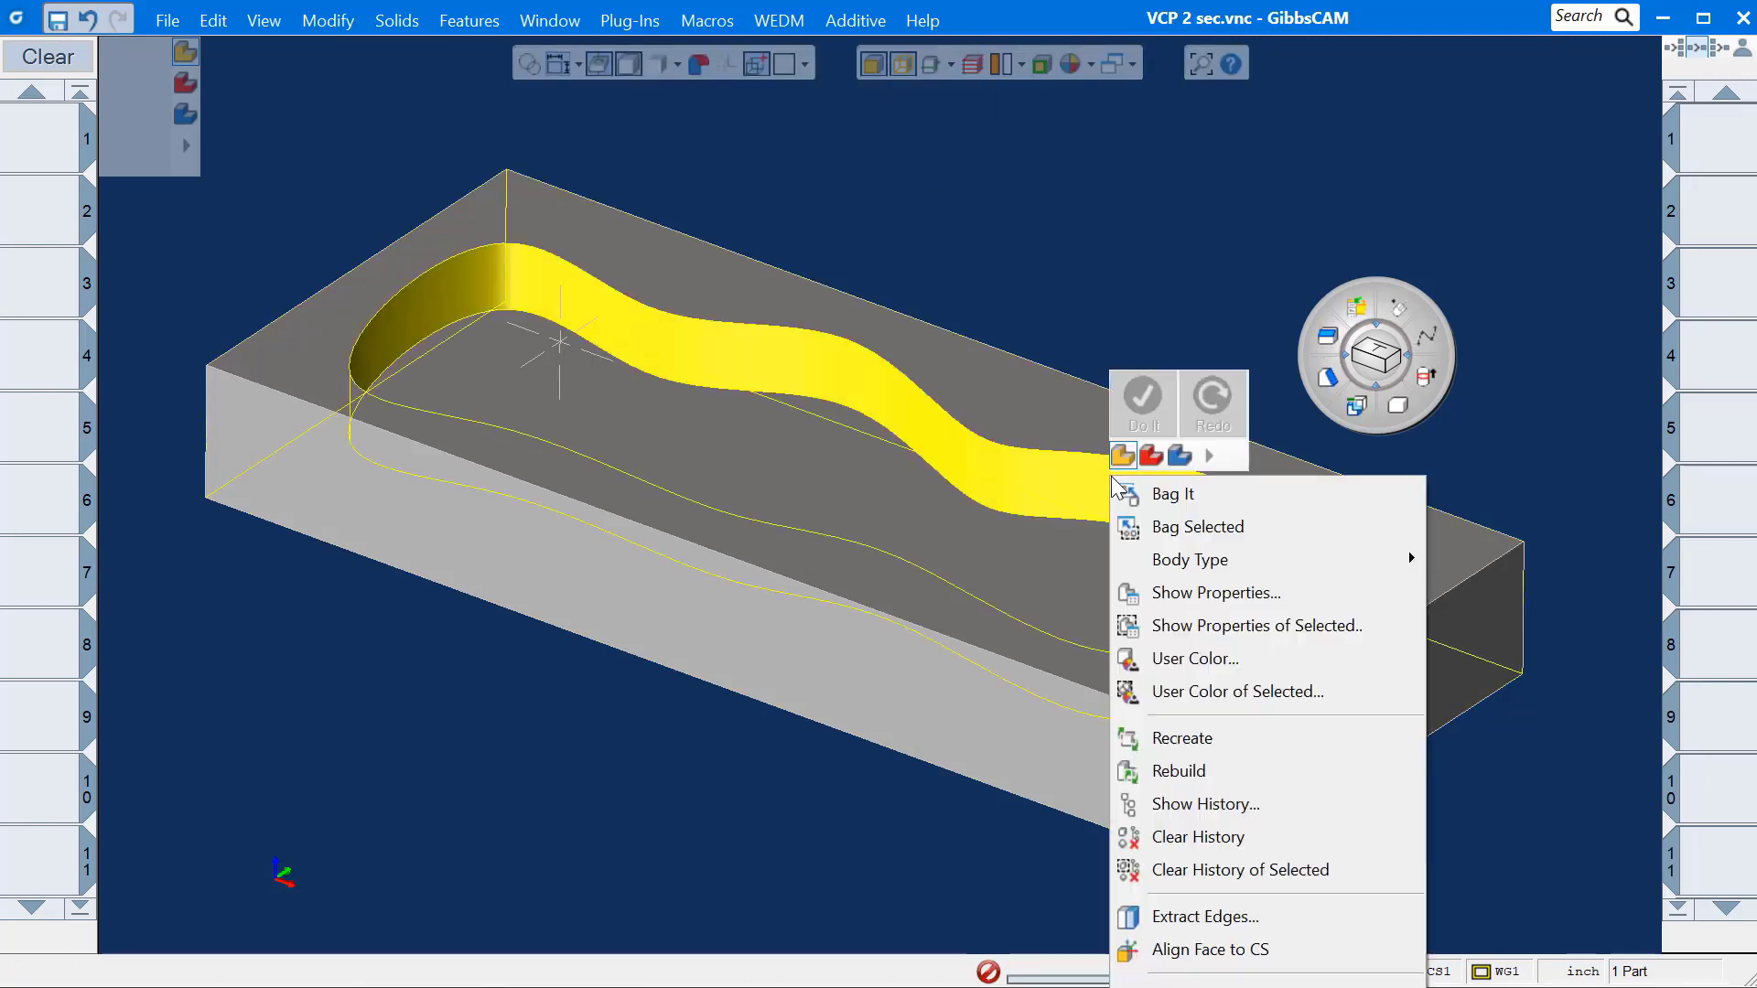
mouse_move(1149, 877)
left_click(1586, 736)
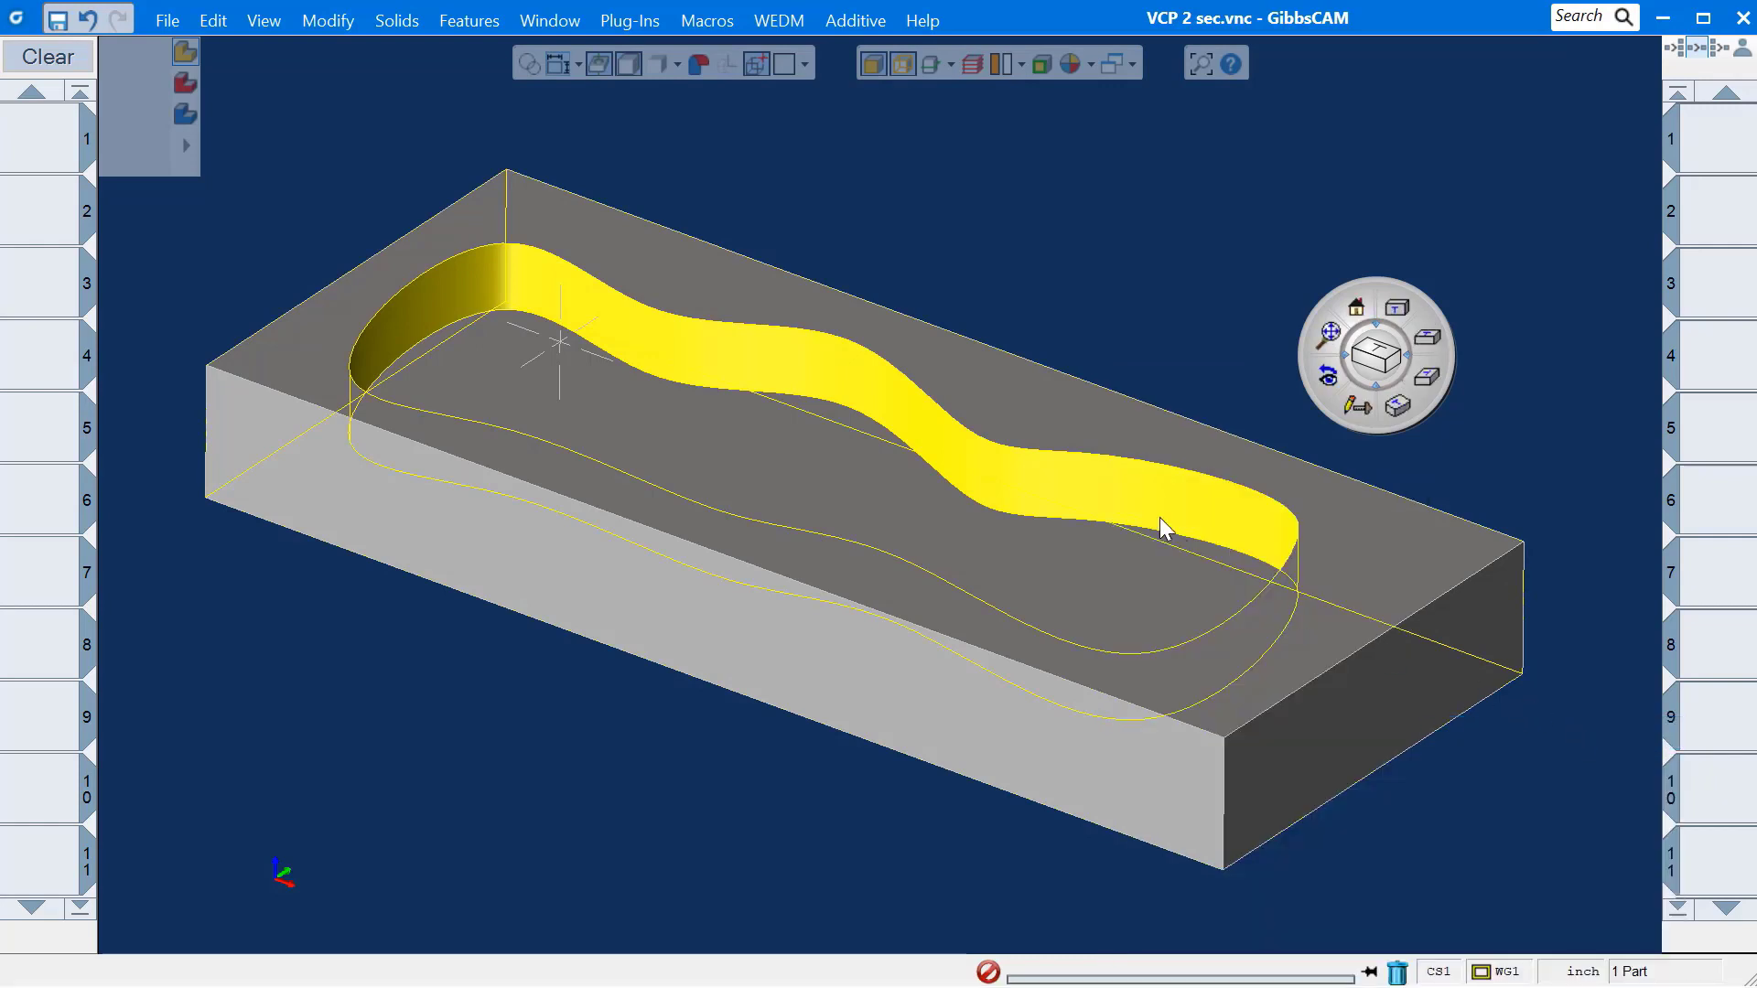
left_click(1133, 460, "ctrl")
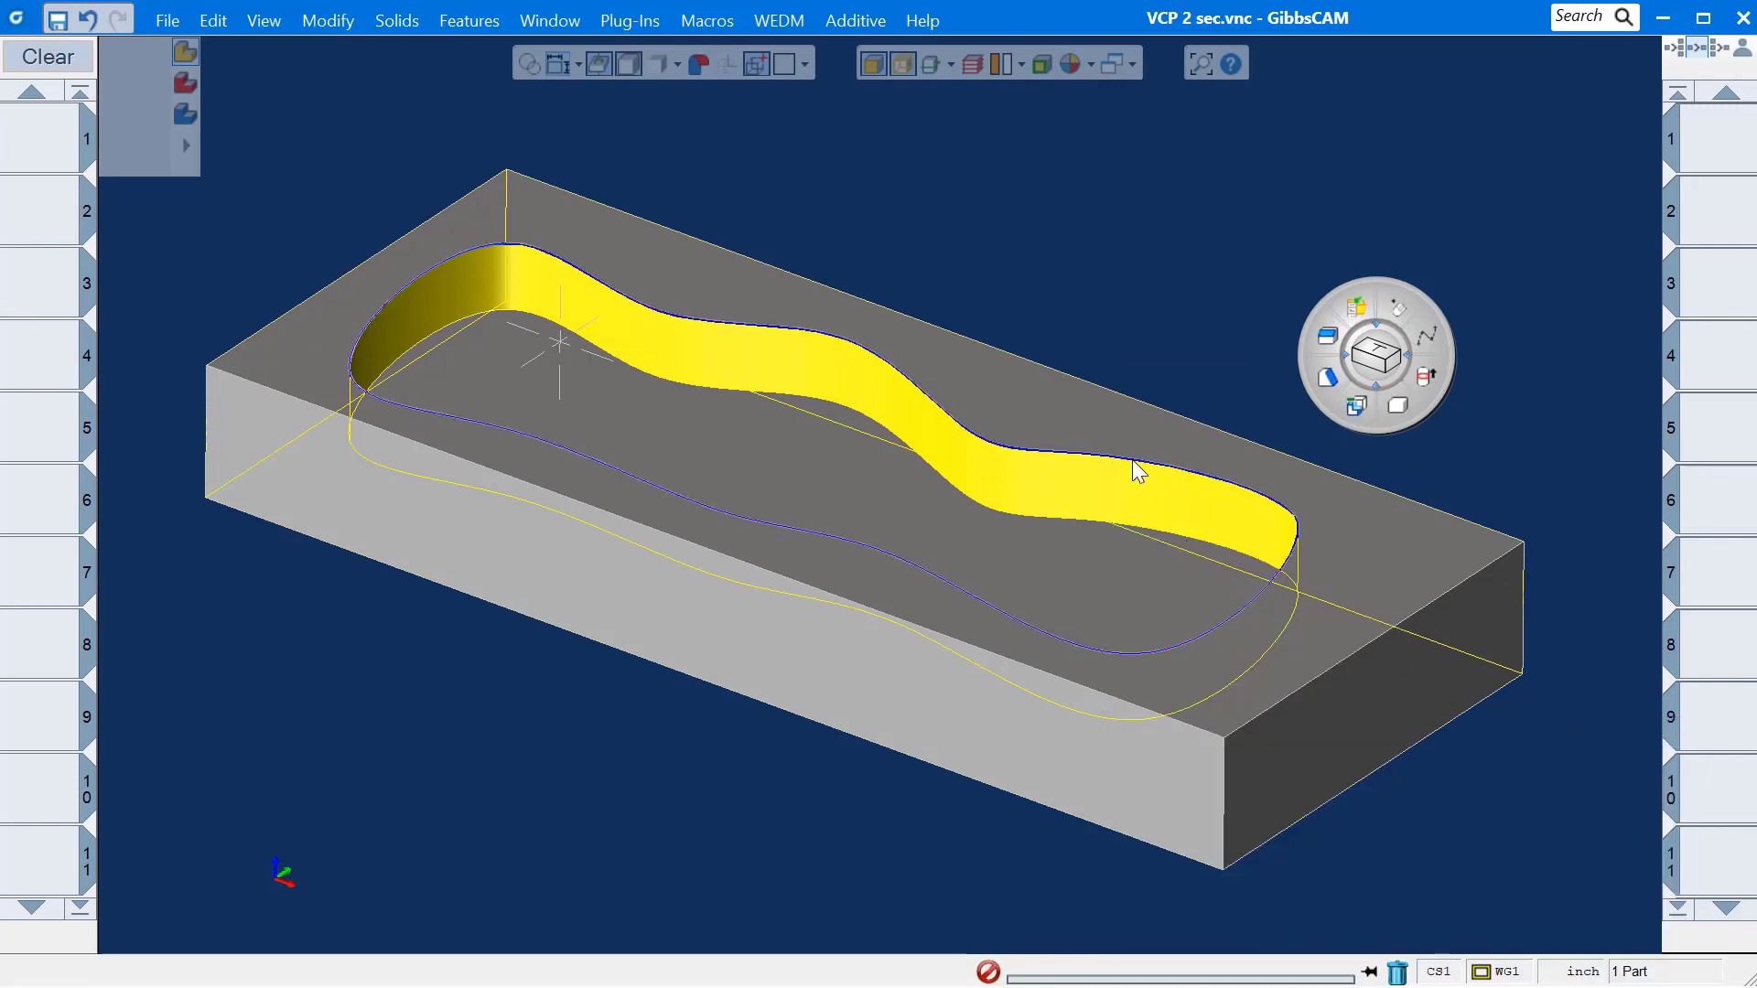
left_click(1325, 375)
left_click(319, 661)
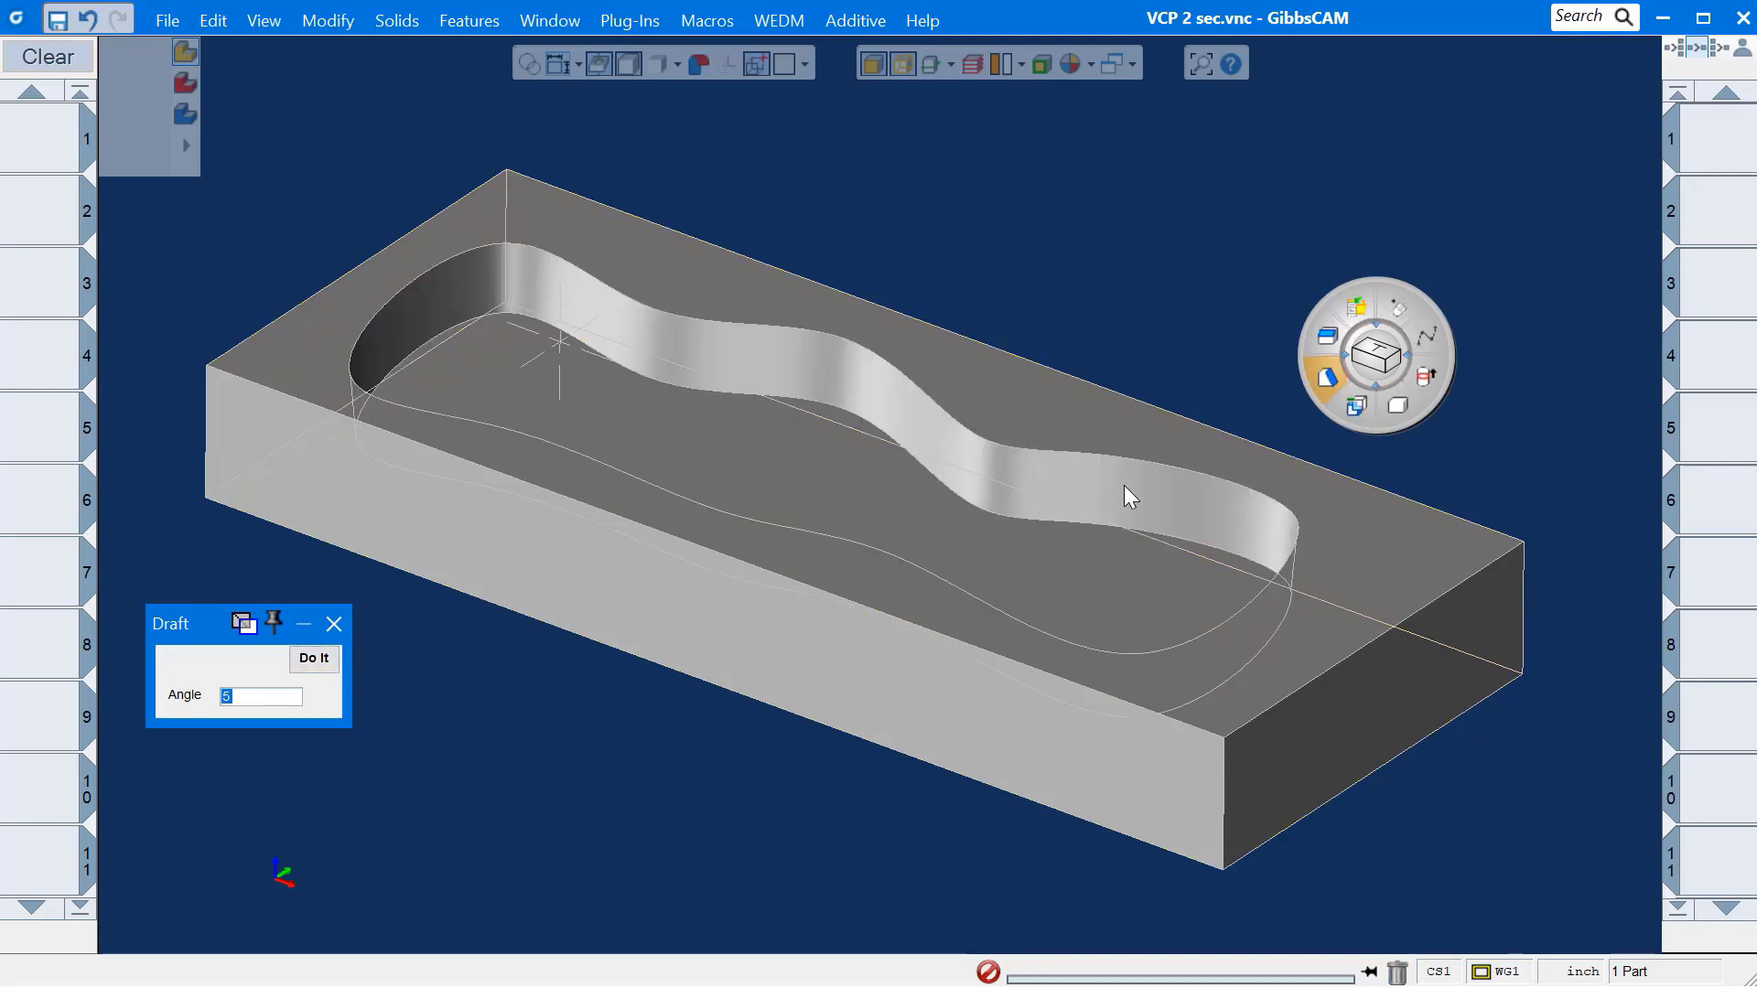
left_click(1332, 338)
left_click(442, 631)
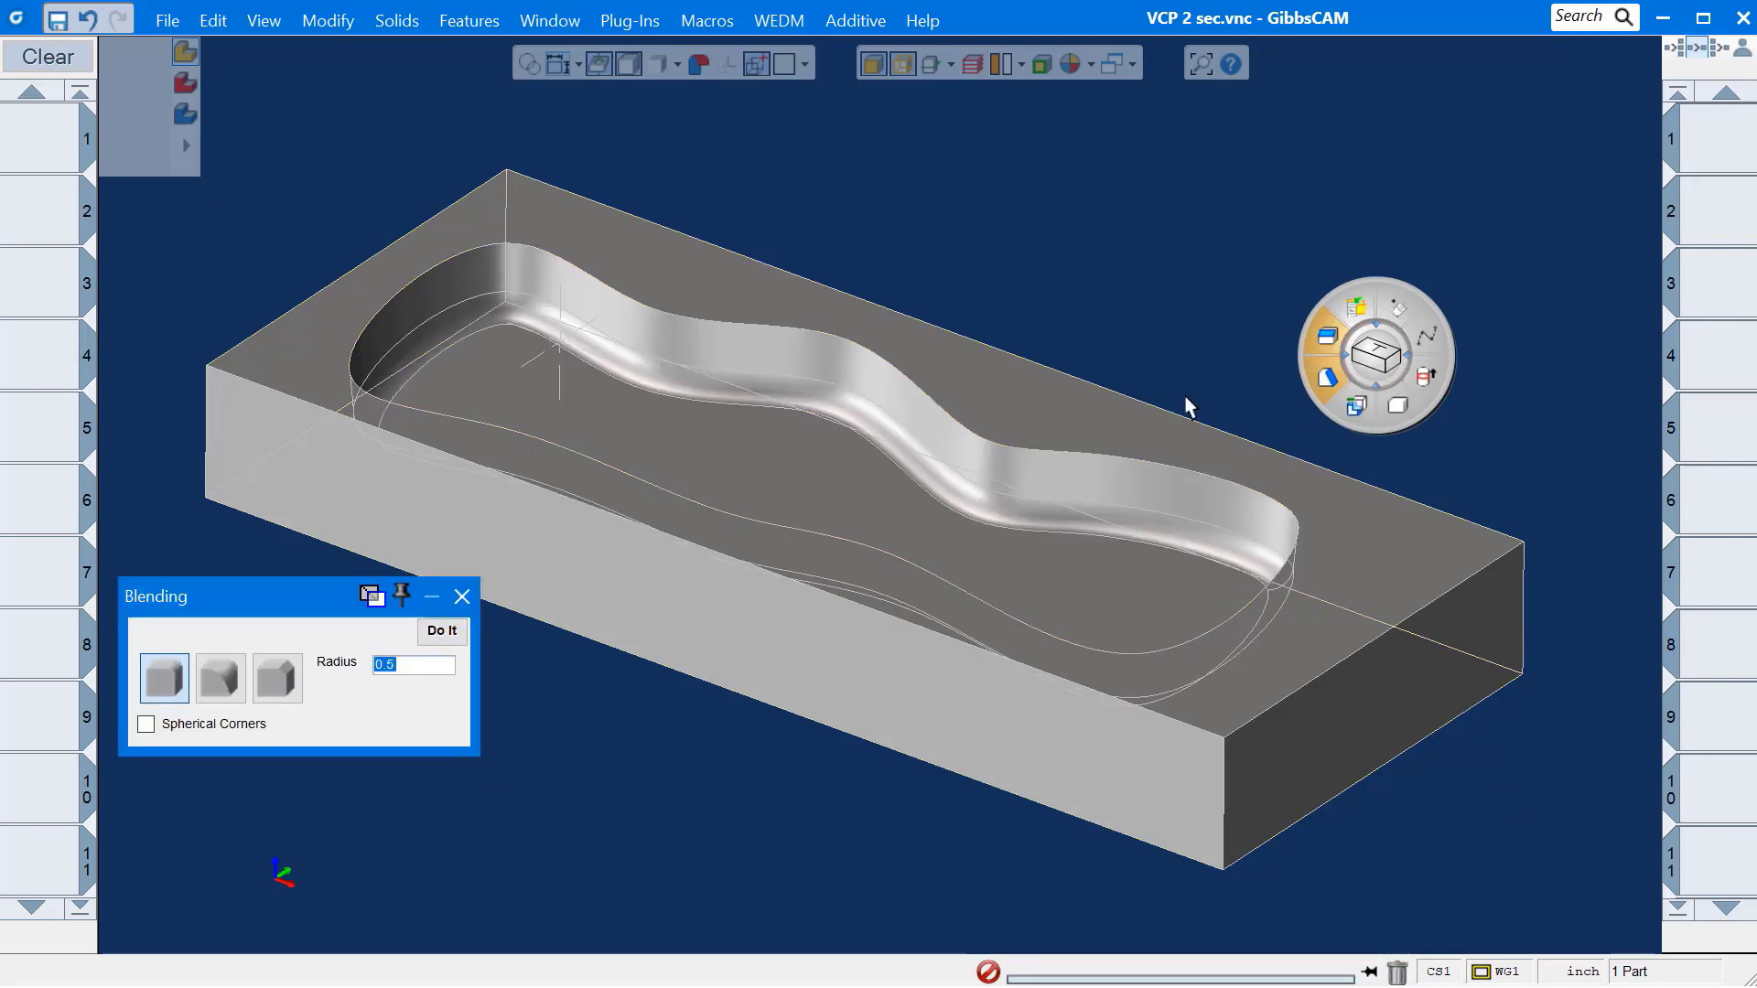
Step: Load the process file Rough and Finish 1.5 Pocket and generate its roughing and finishing toolpaths on the pocketed solid
left_click(1355, 307)
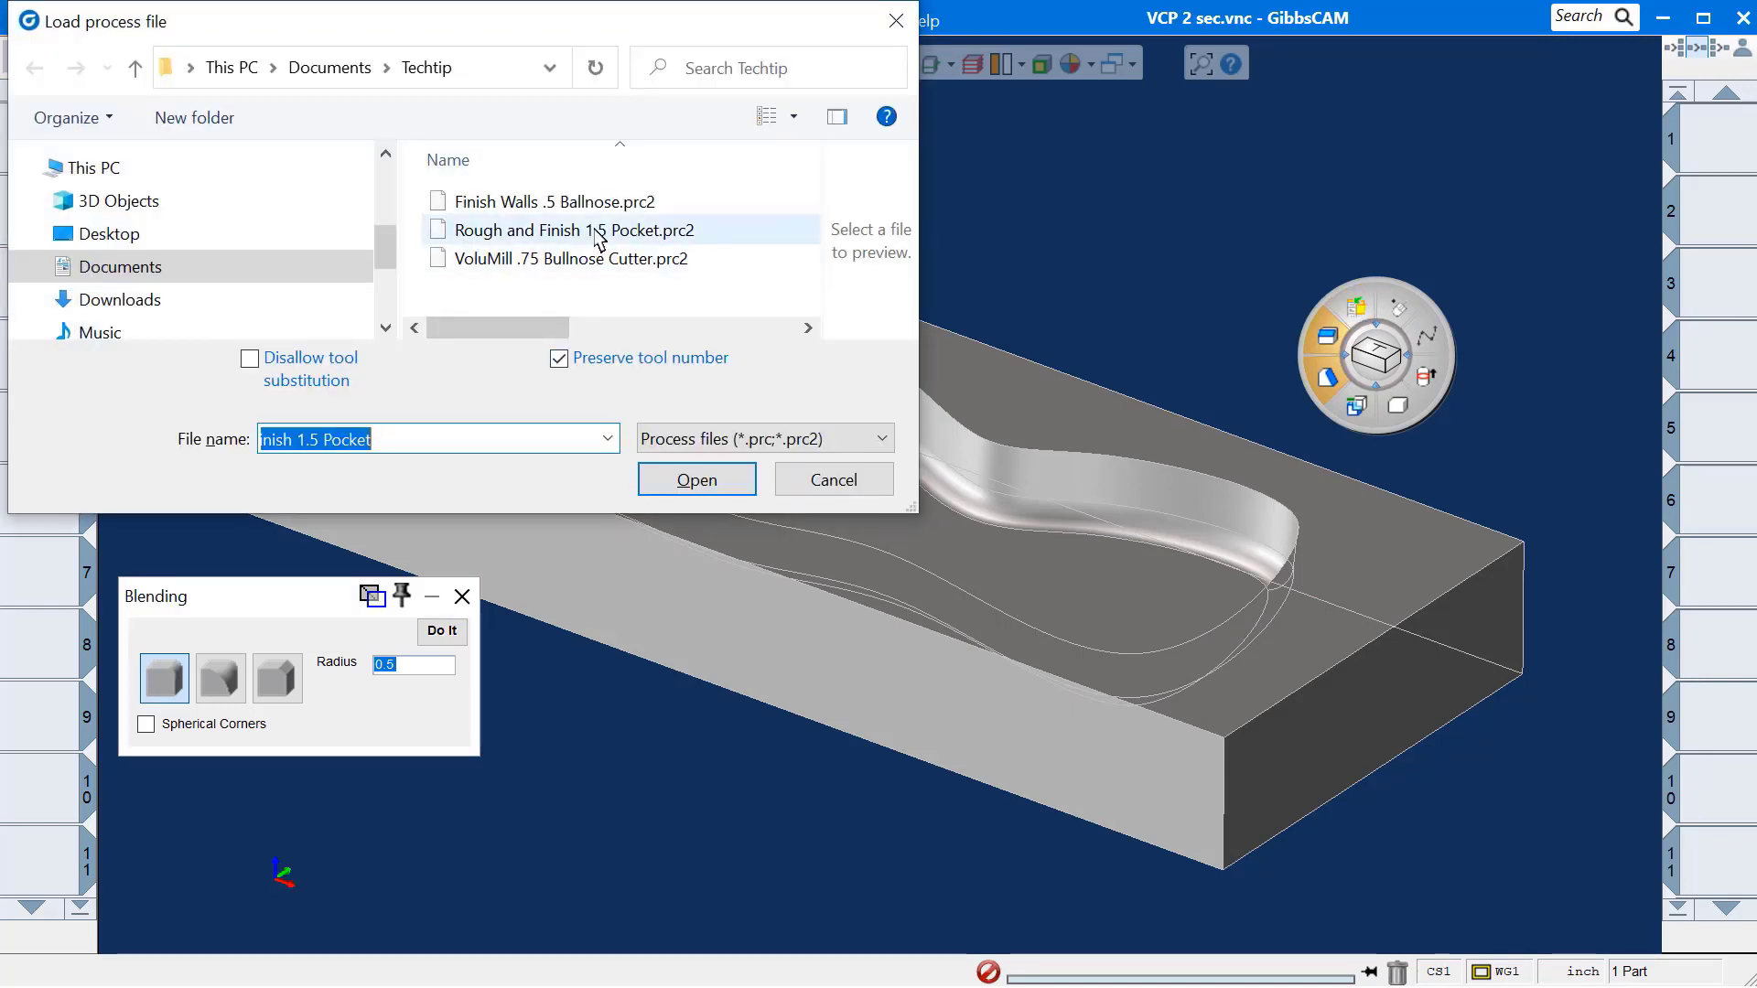
left_click(599, 230)
left_click(698, 480)
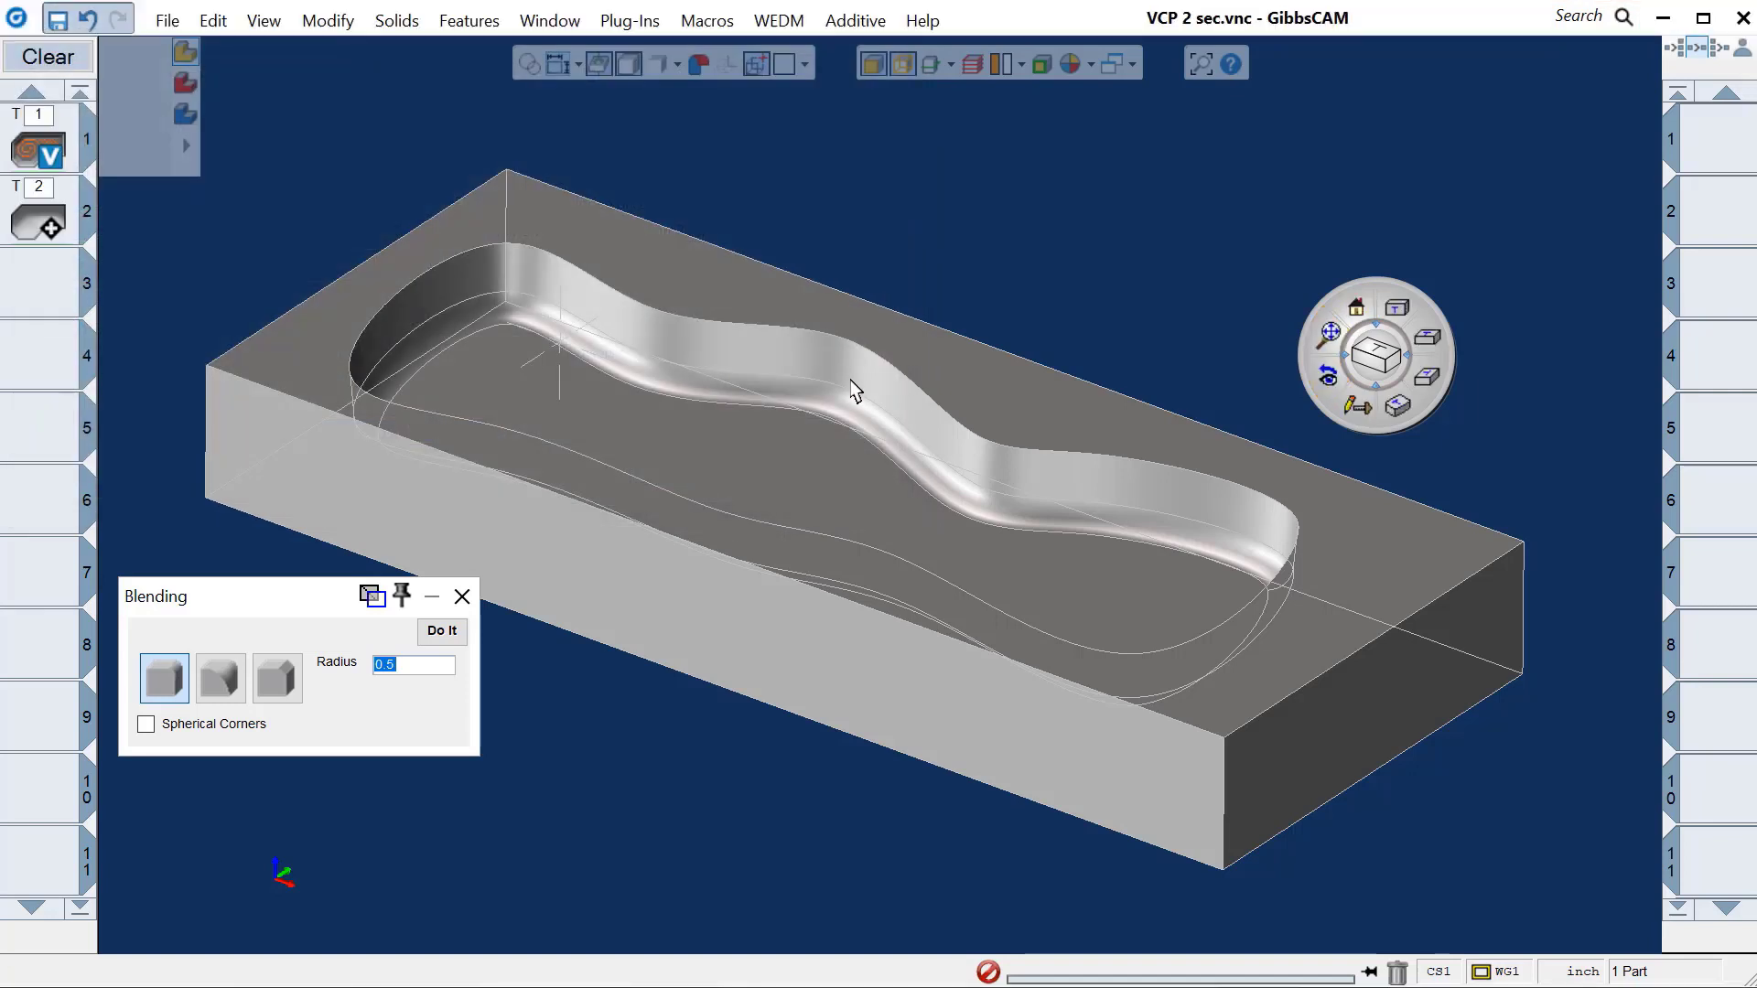
left_click(764, 289)
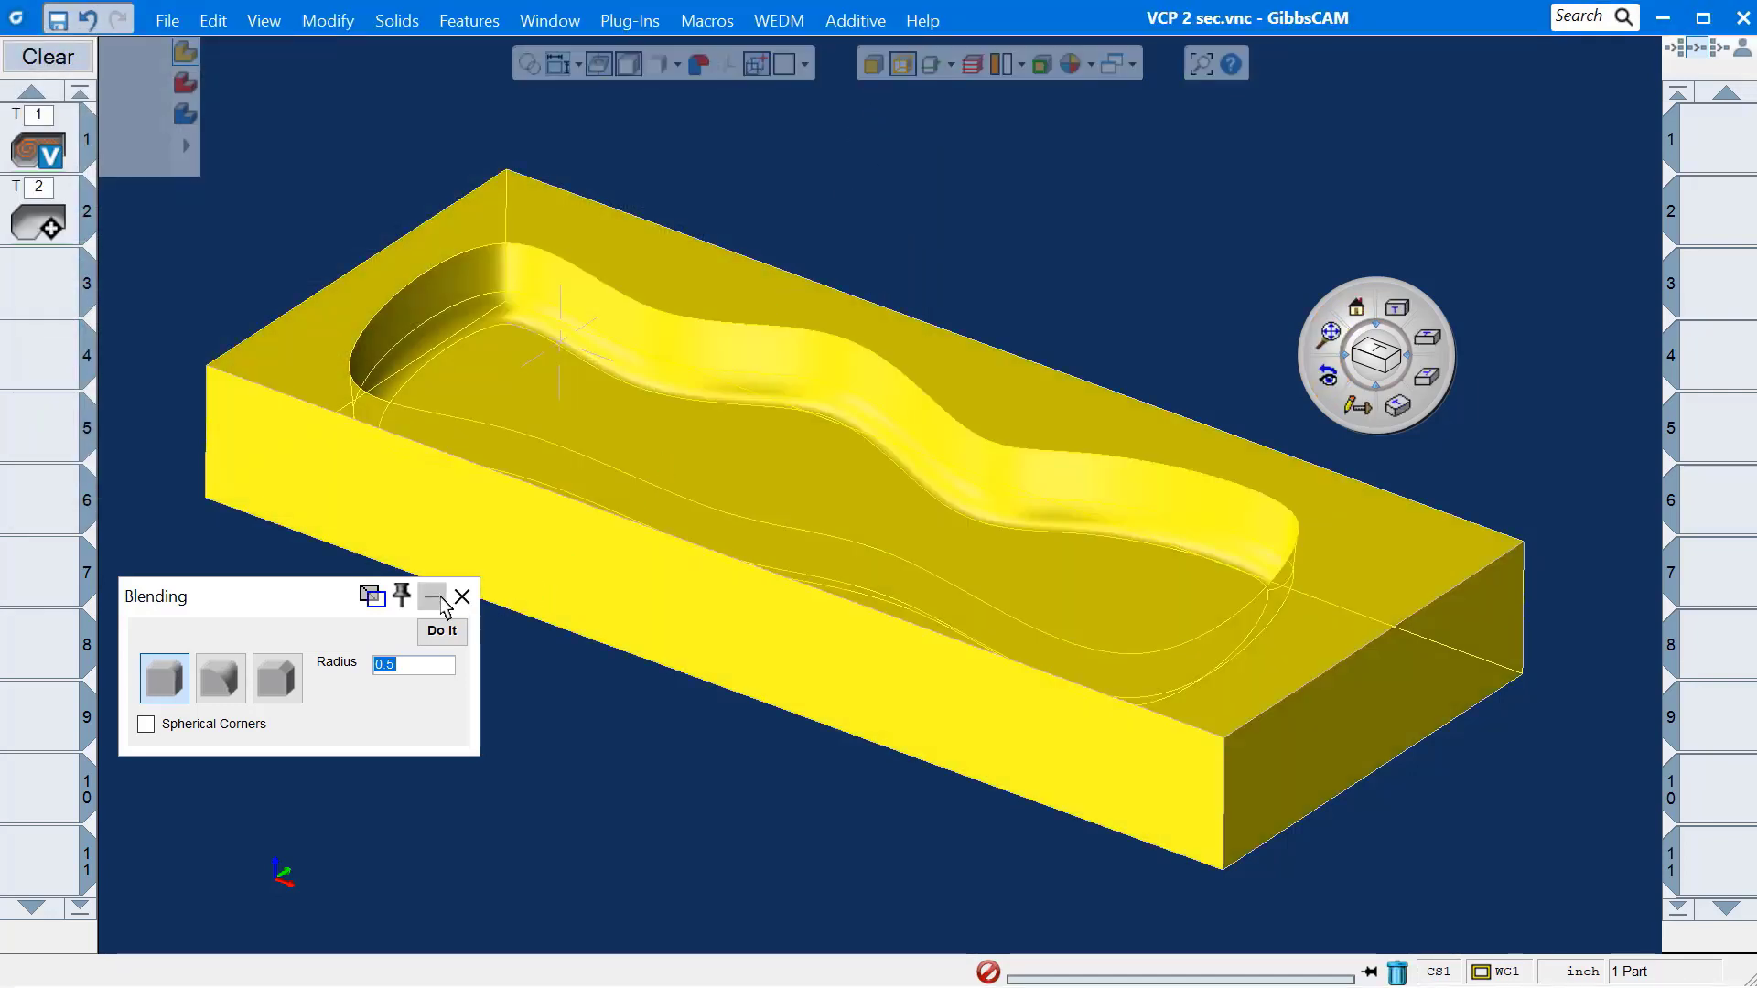
left_click(438, 597)
right_click(986, 192)
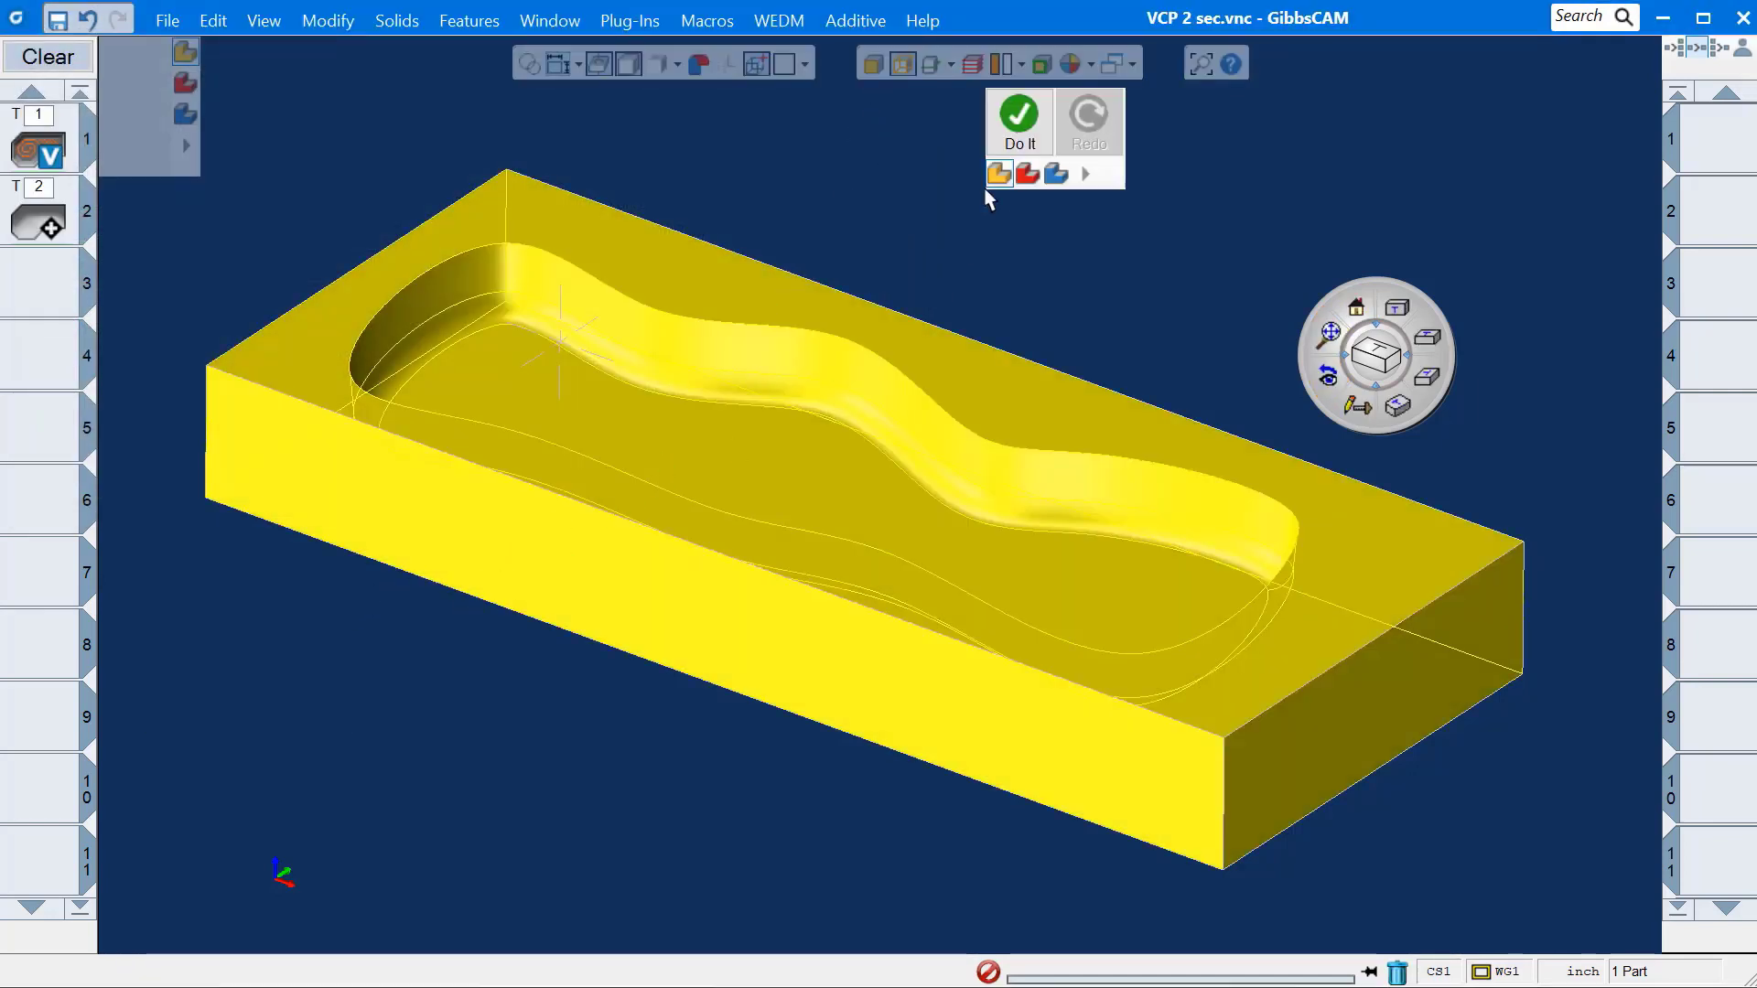
left_click(1019, 117)
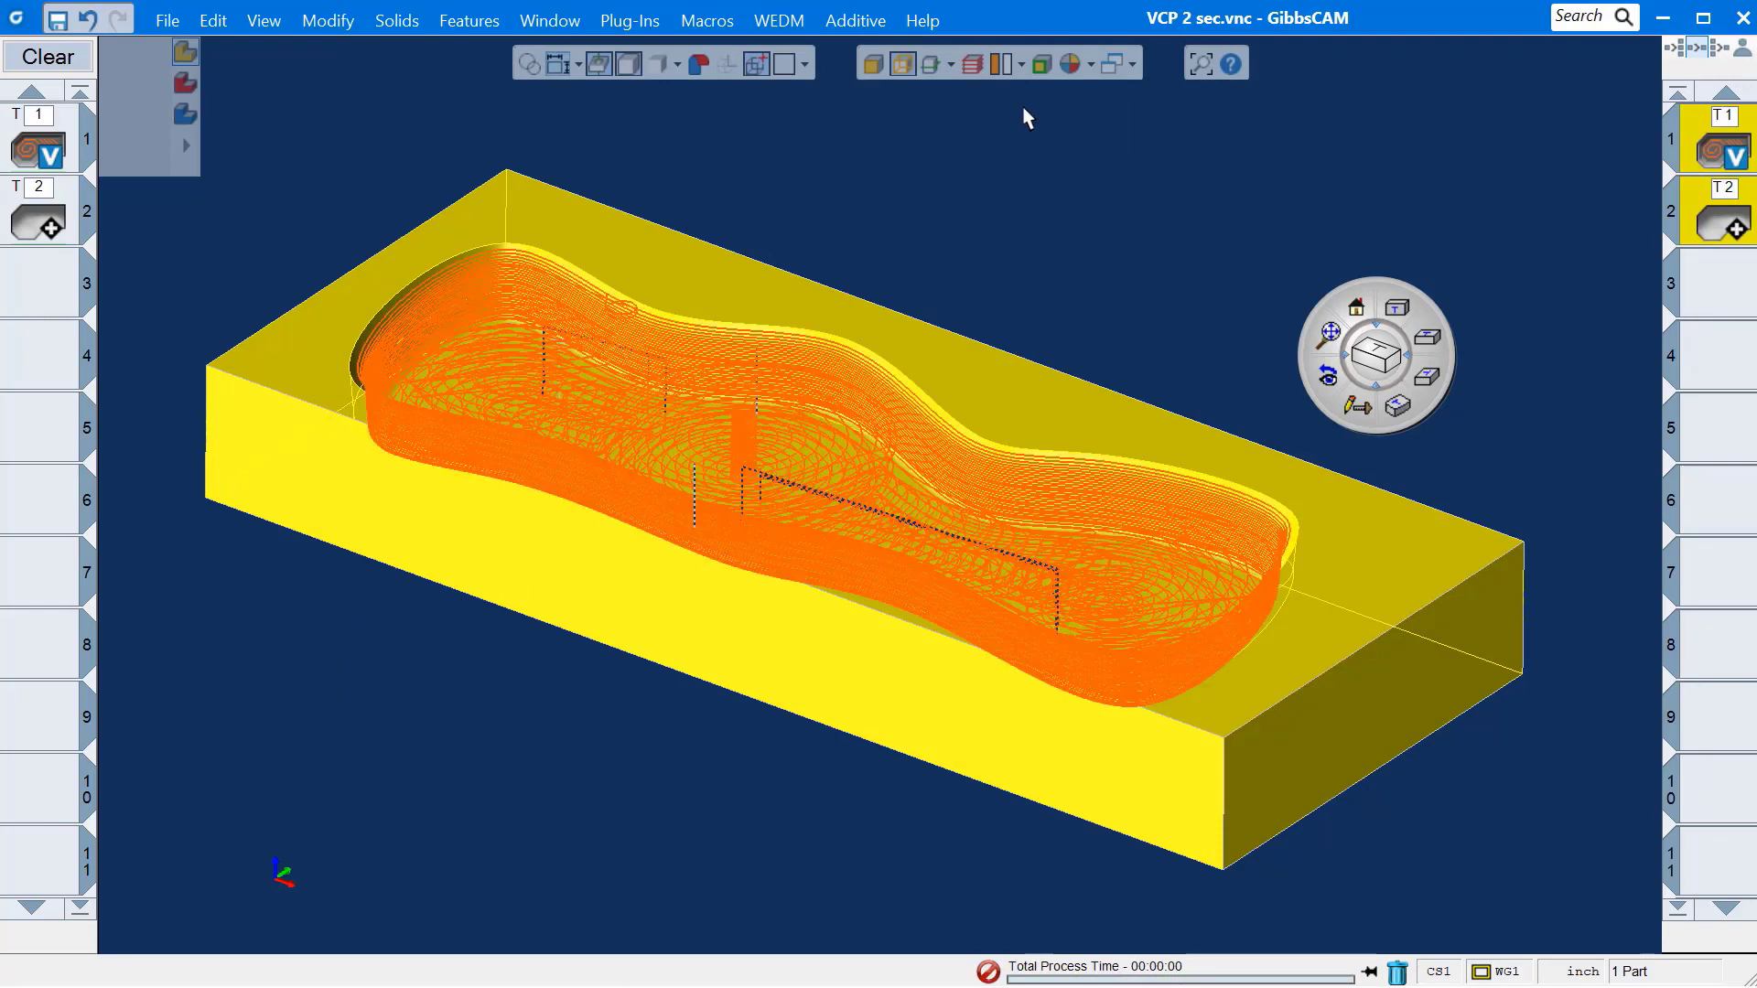
Step: Color the toolpaths by operation and run the Op Sim rendering through to the finished part
left_click(1021, 64)
left_click(1030, 172)
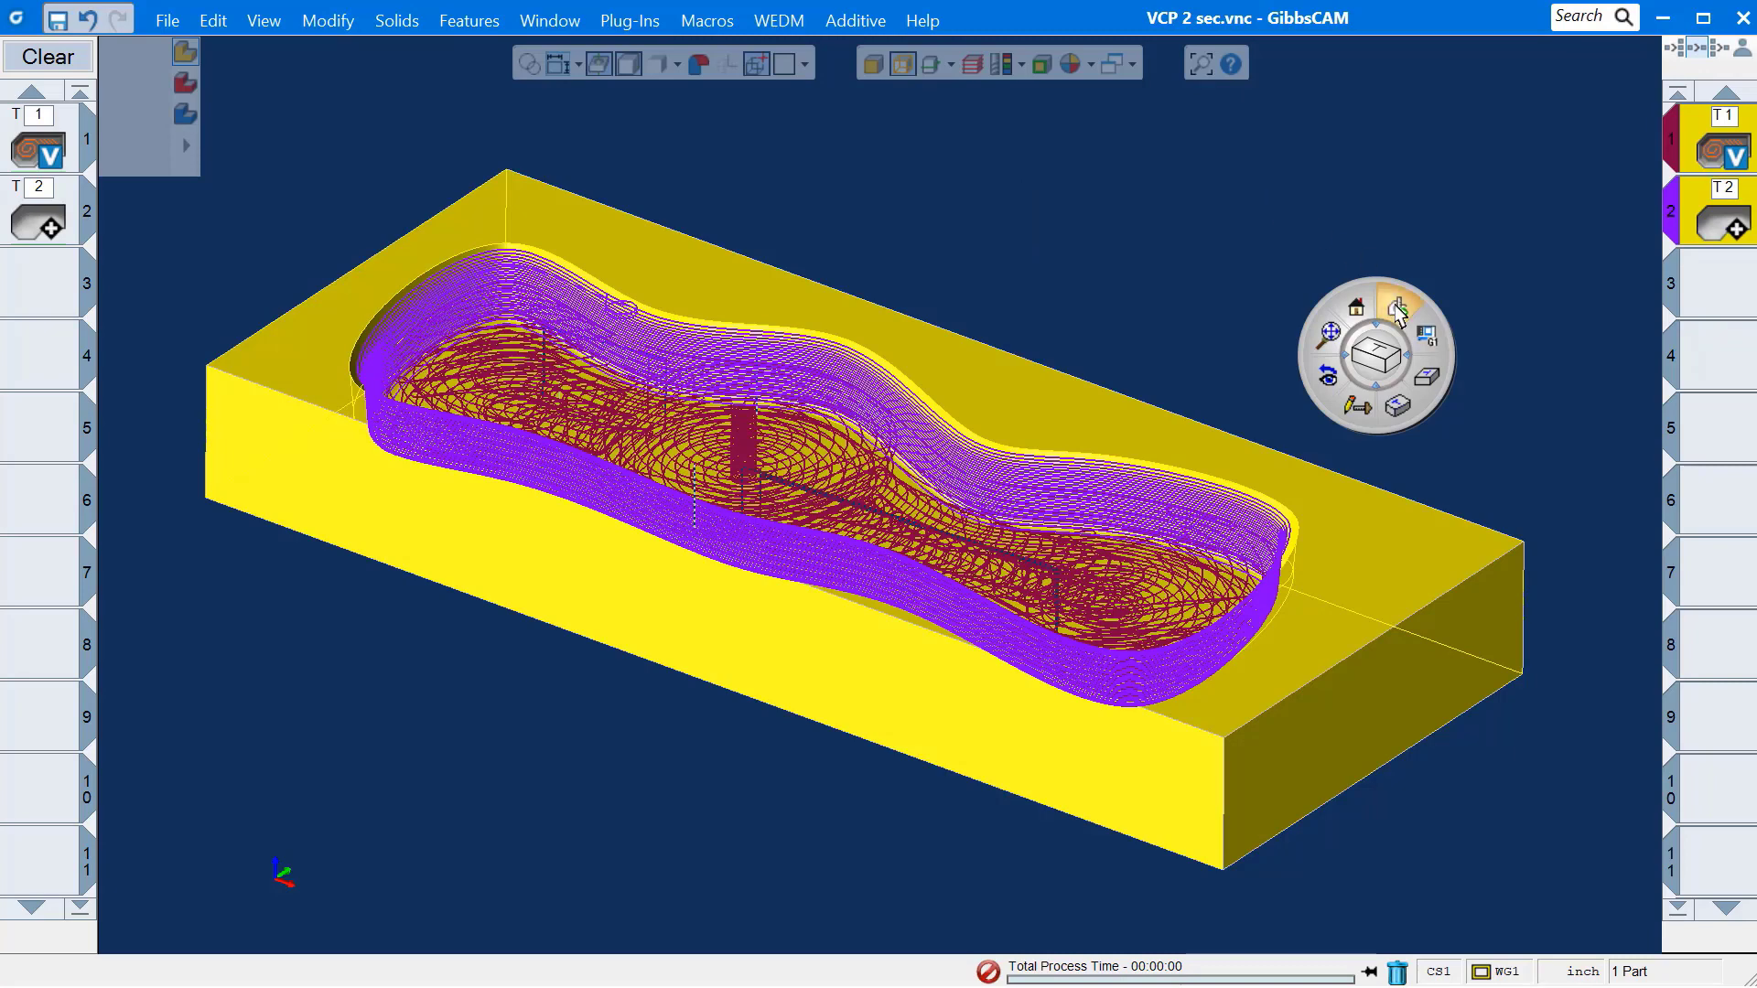
left_click(1397, 311)
left_click(1617, 894)
left_click_drag(1521, 923, 1728, 928)
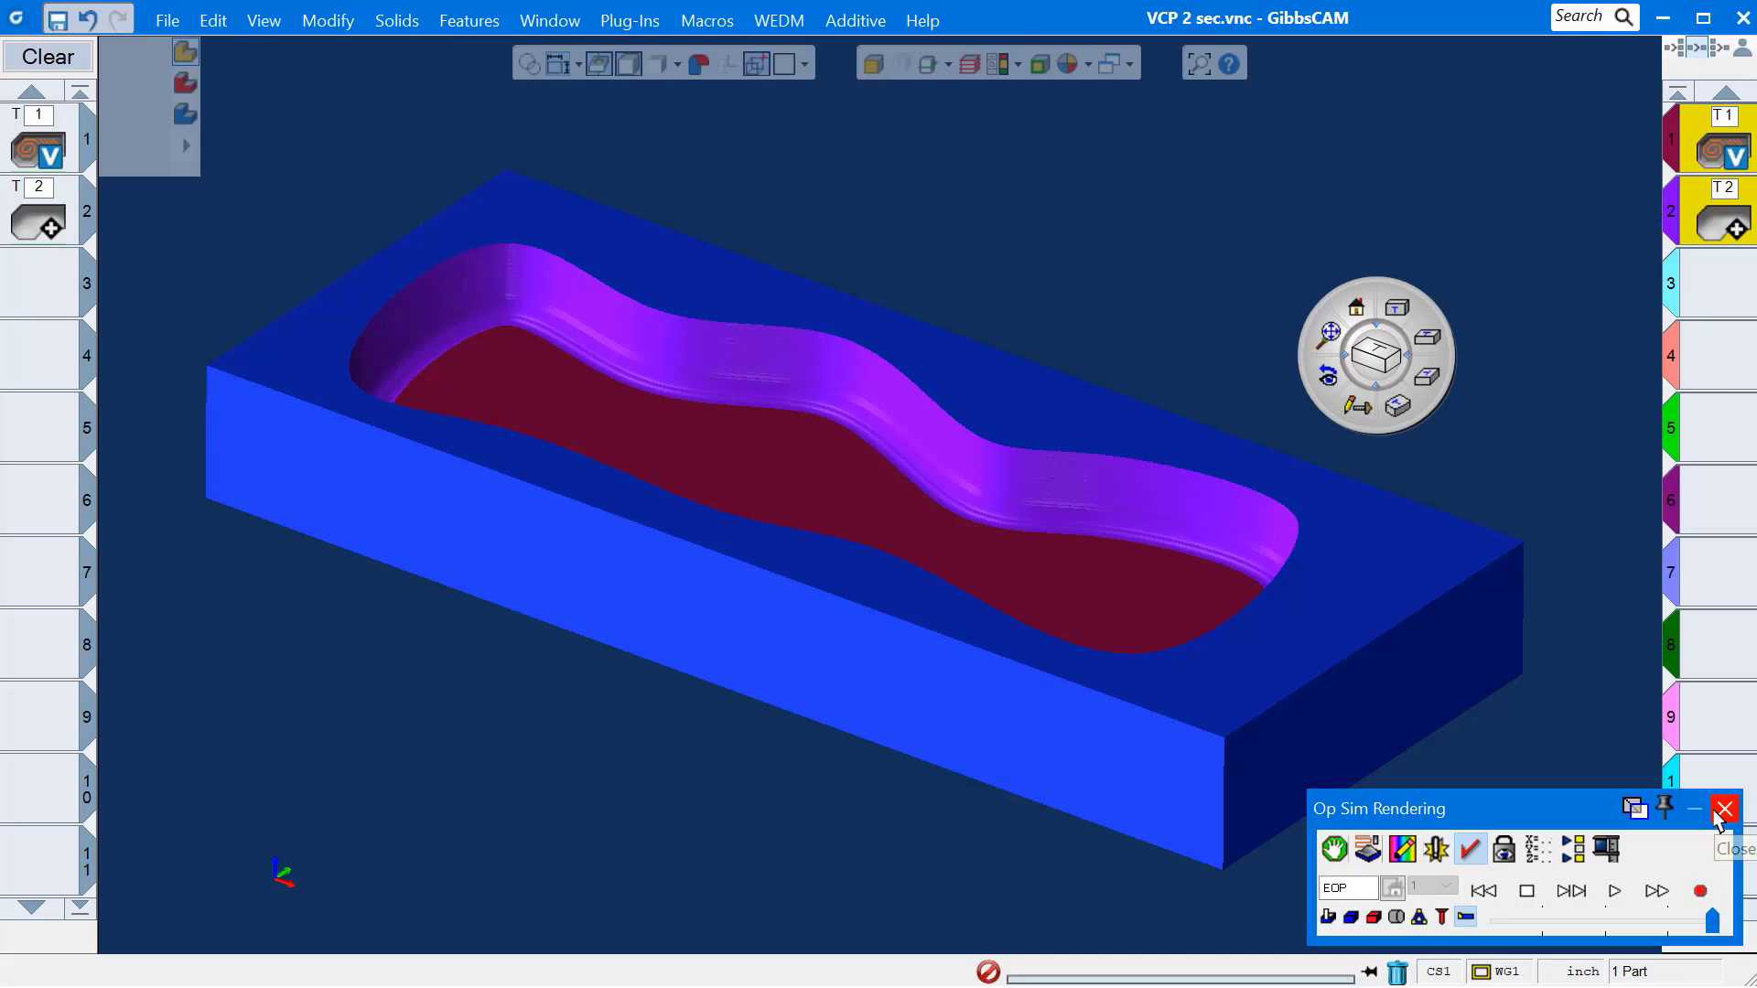
left_click(1718, 815)
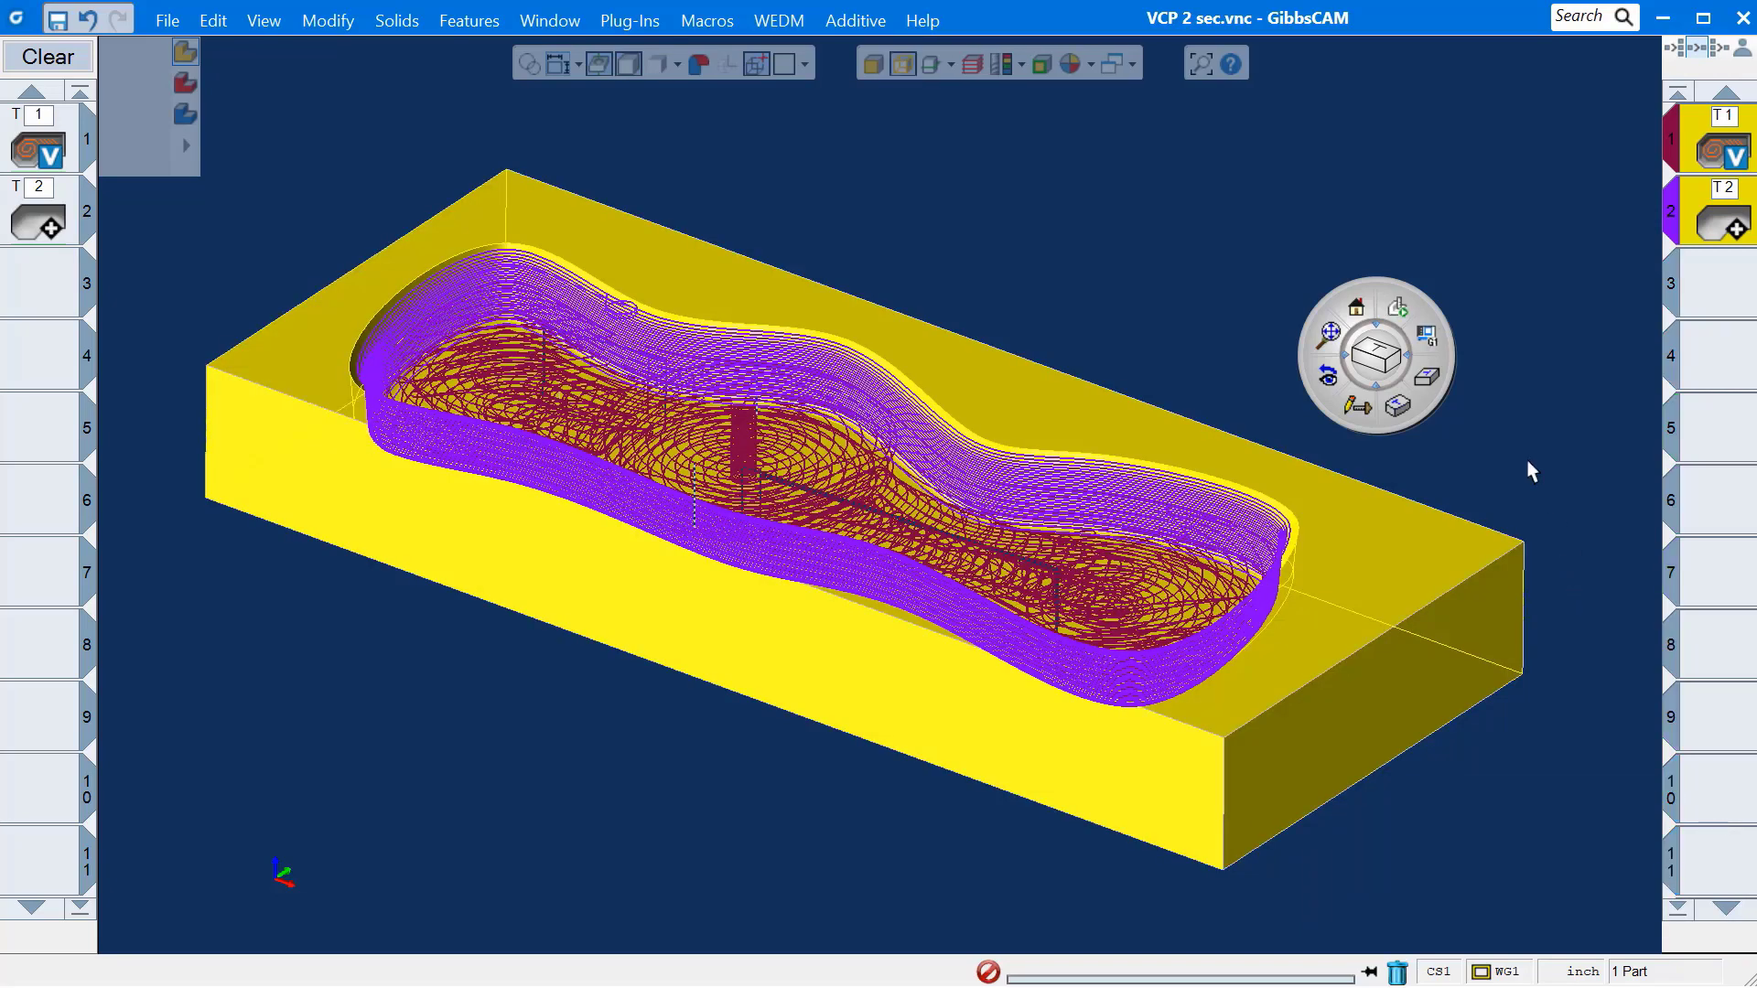
Step: Post-process the operations with Generic Mill.pst to the output file VCP 7 and view the resulting G-code
left_click(1427, 335)
left_click(565, 118)
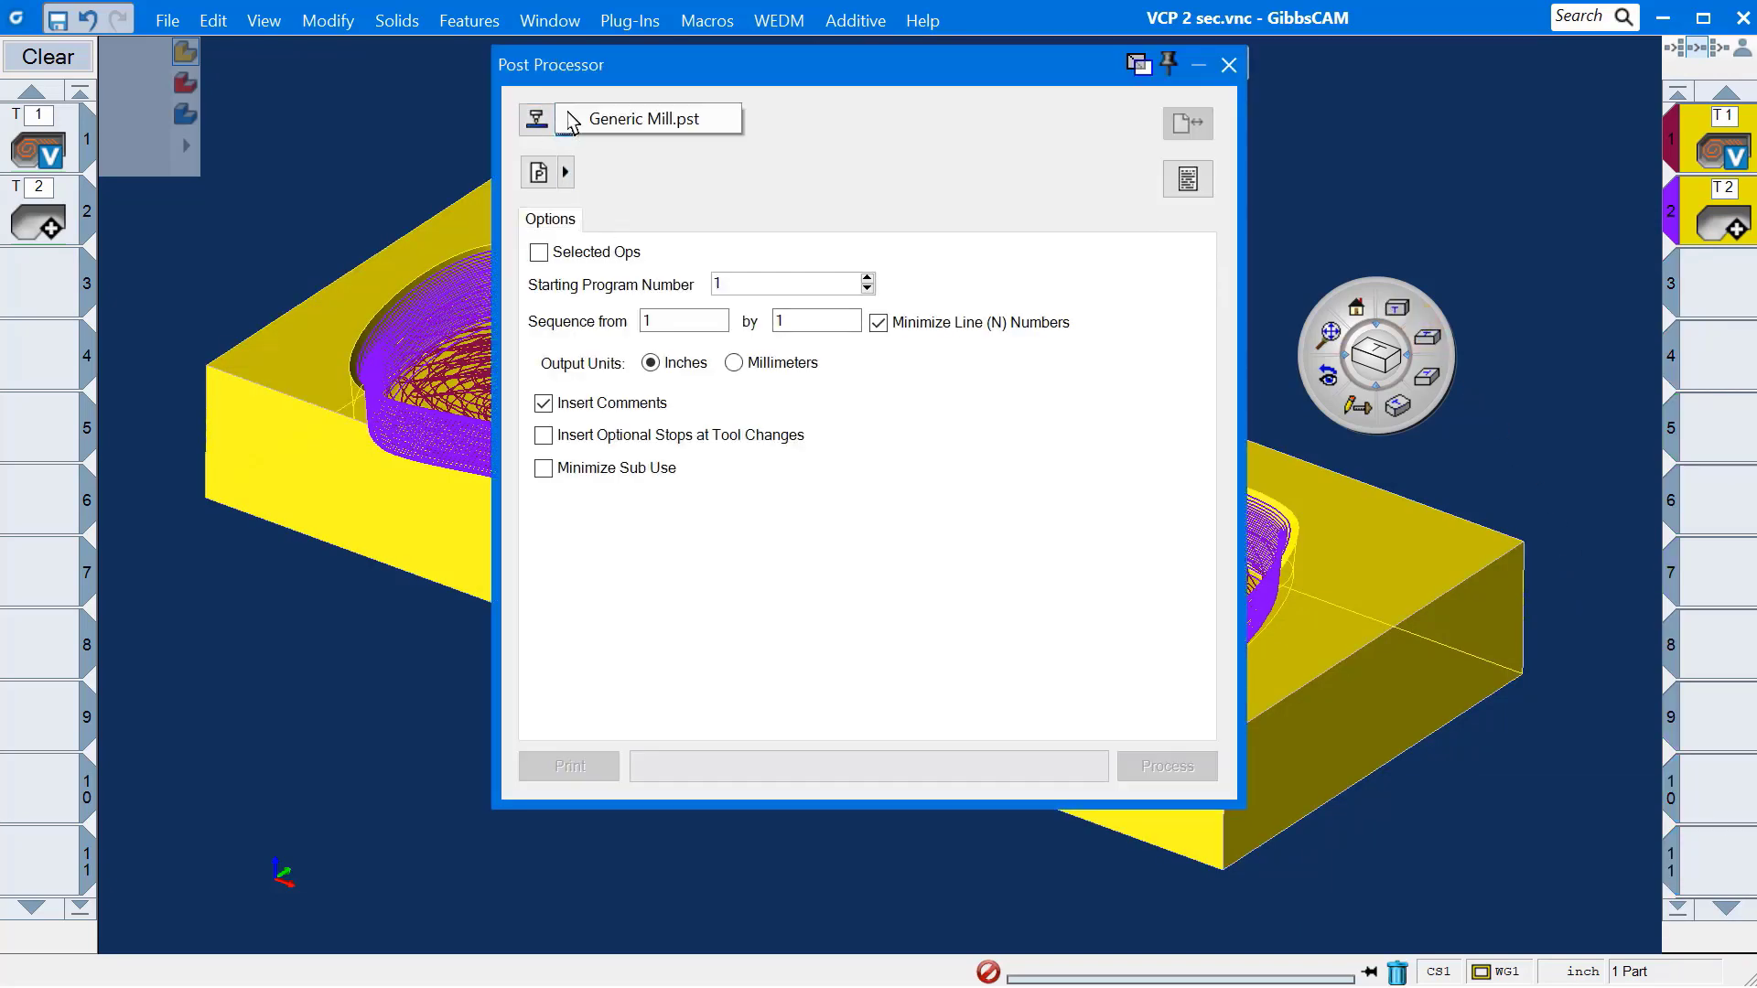
left_click(606, 123)
type("VCP")
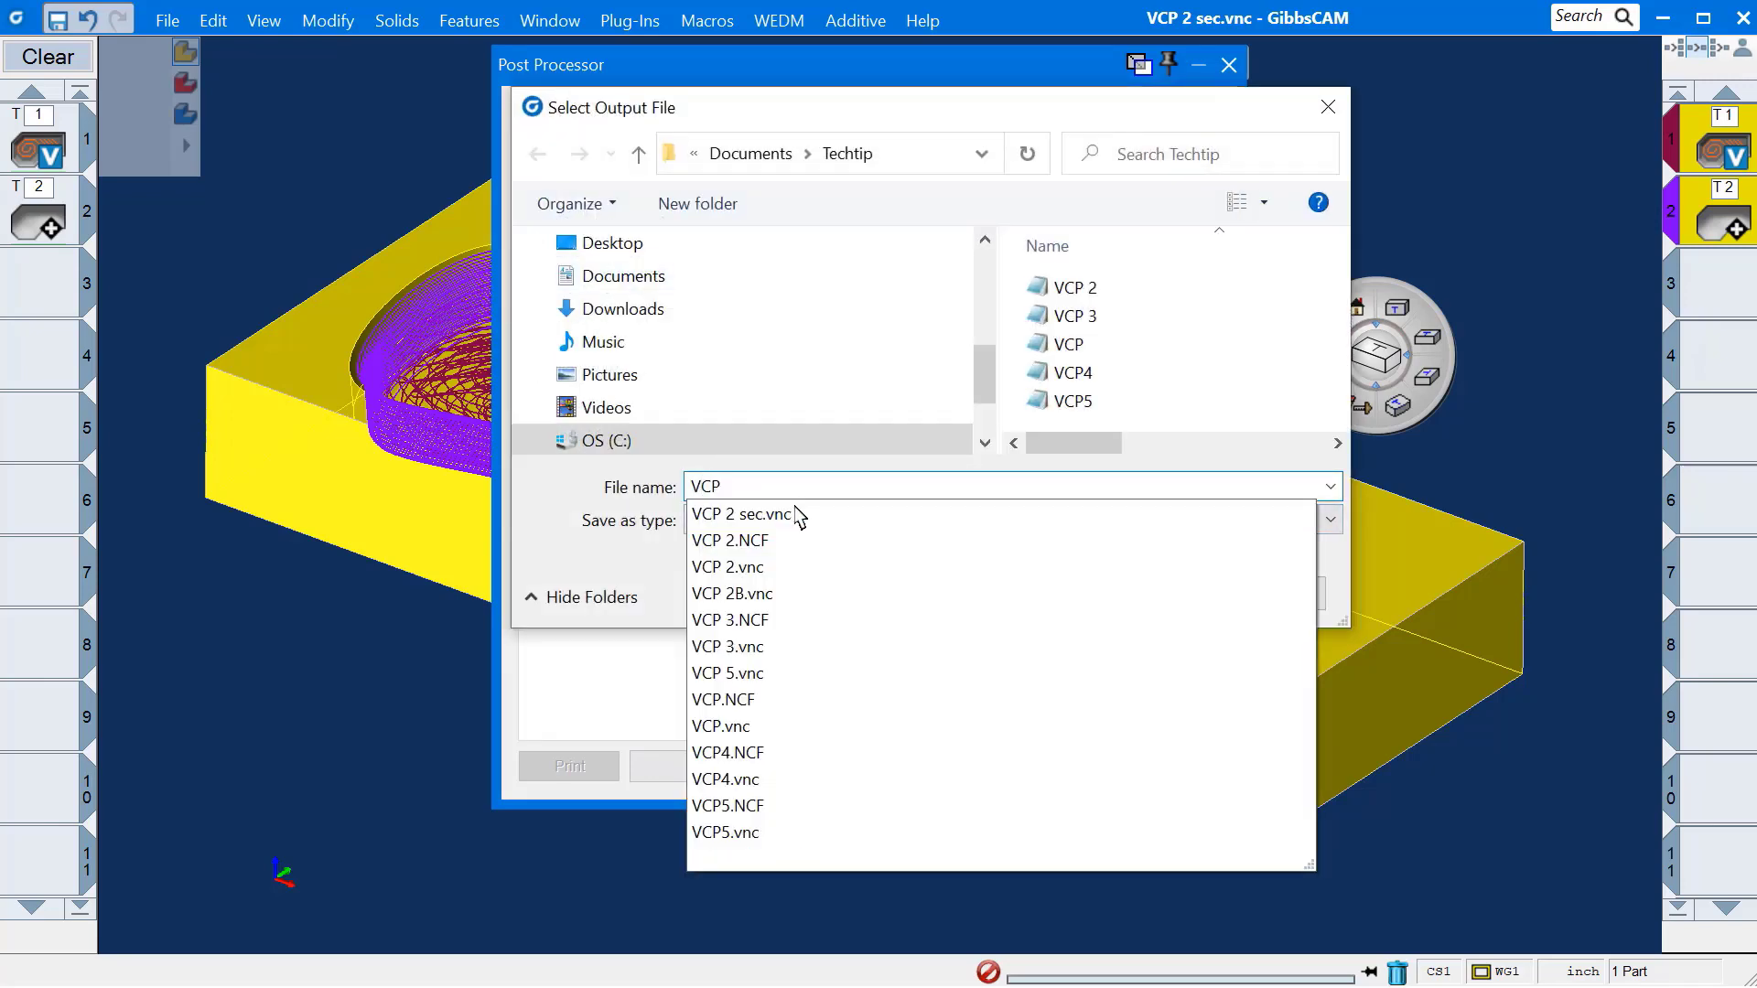
type(" 7")
left_click(1165, 595)
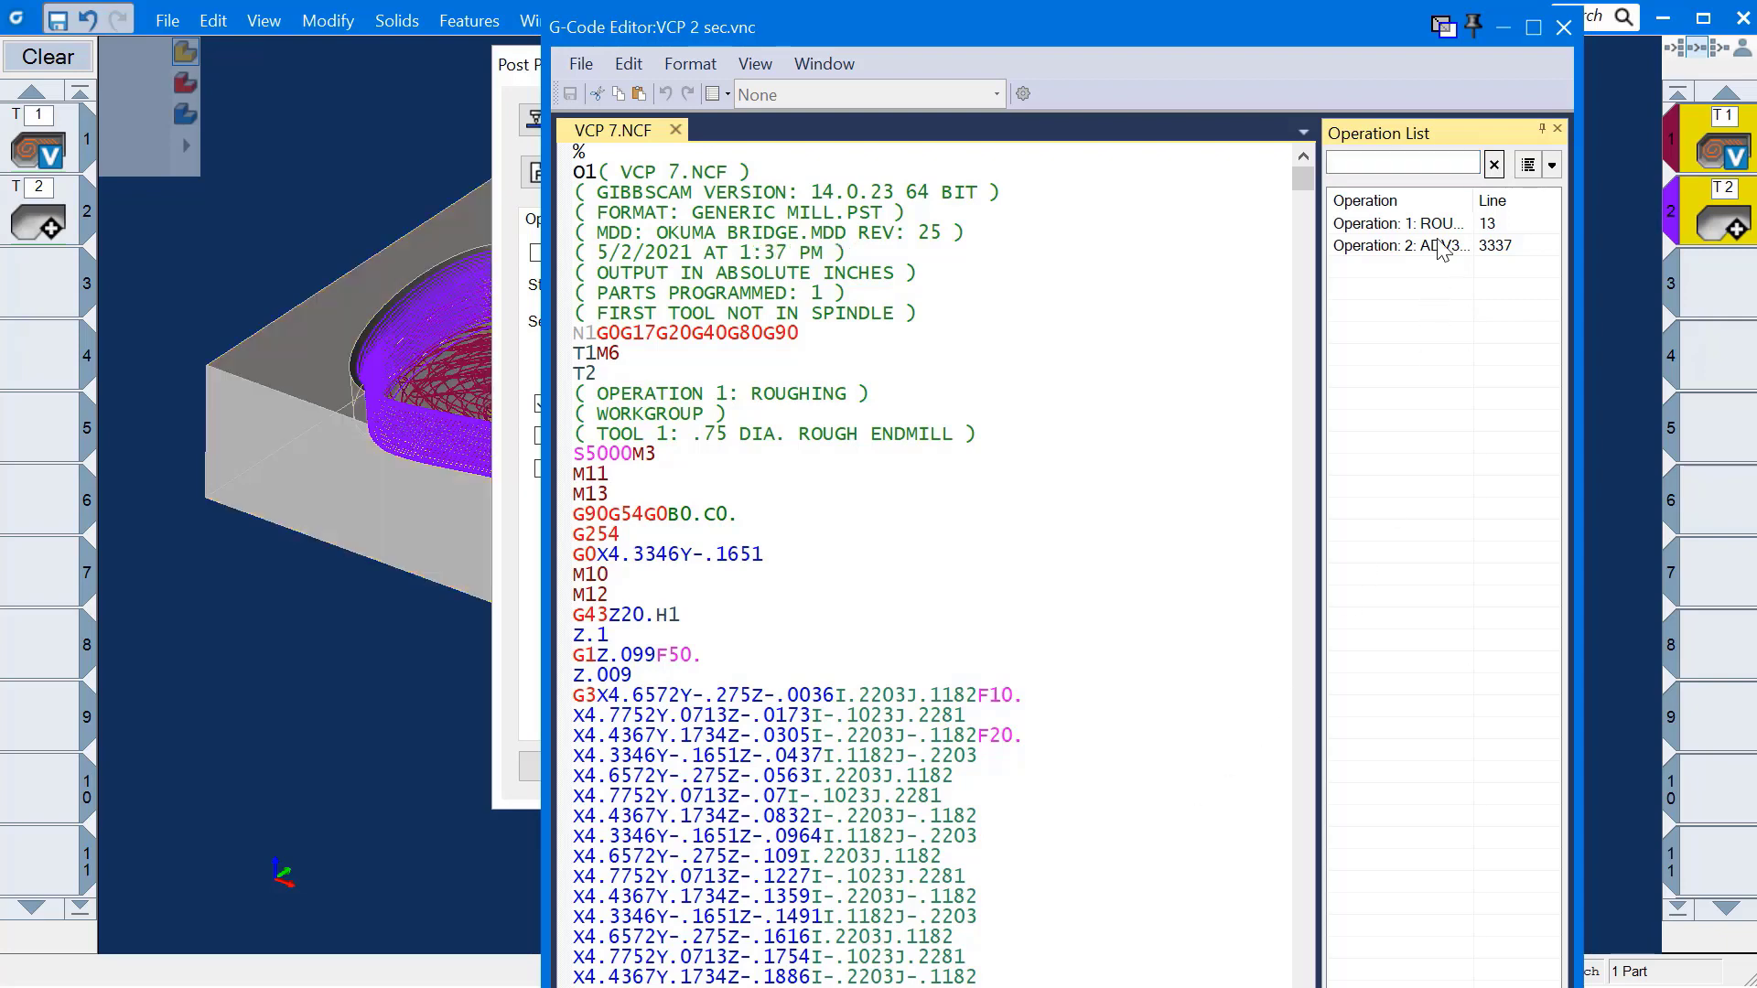
left_click(1564, 28)
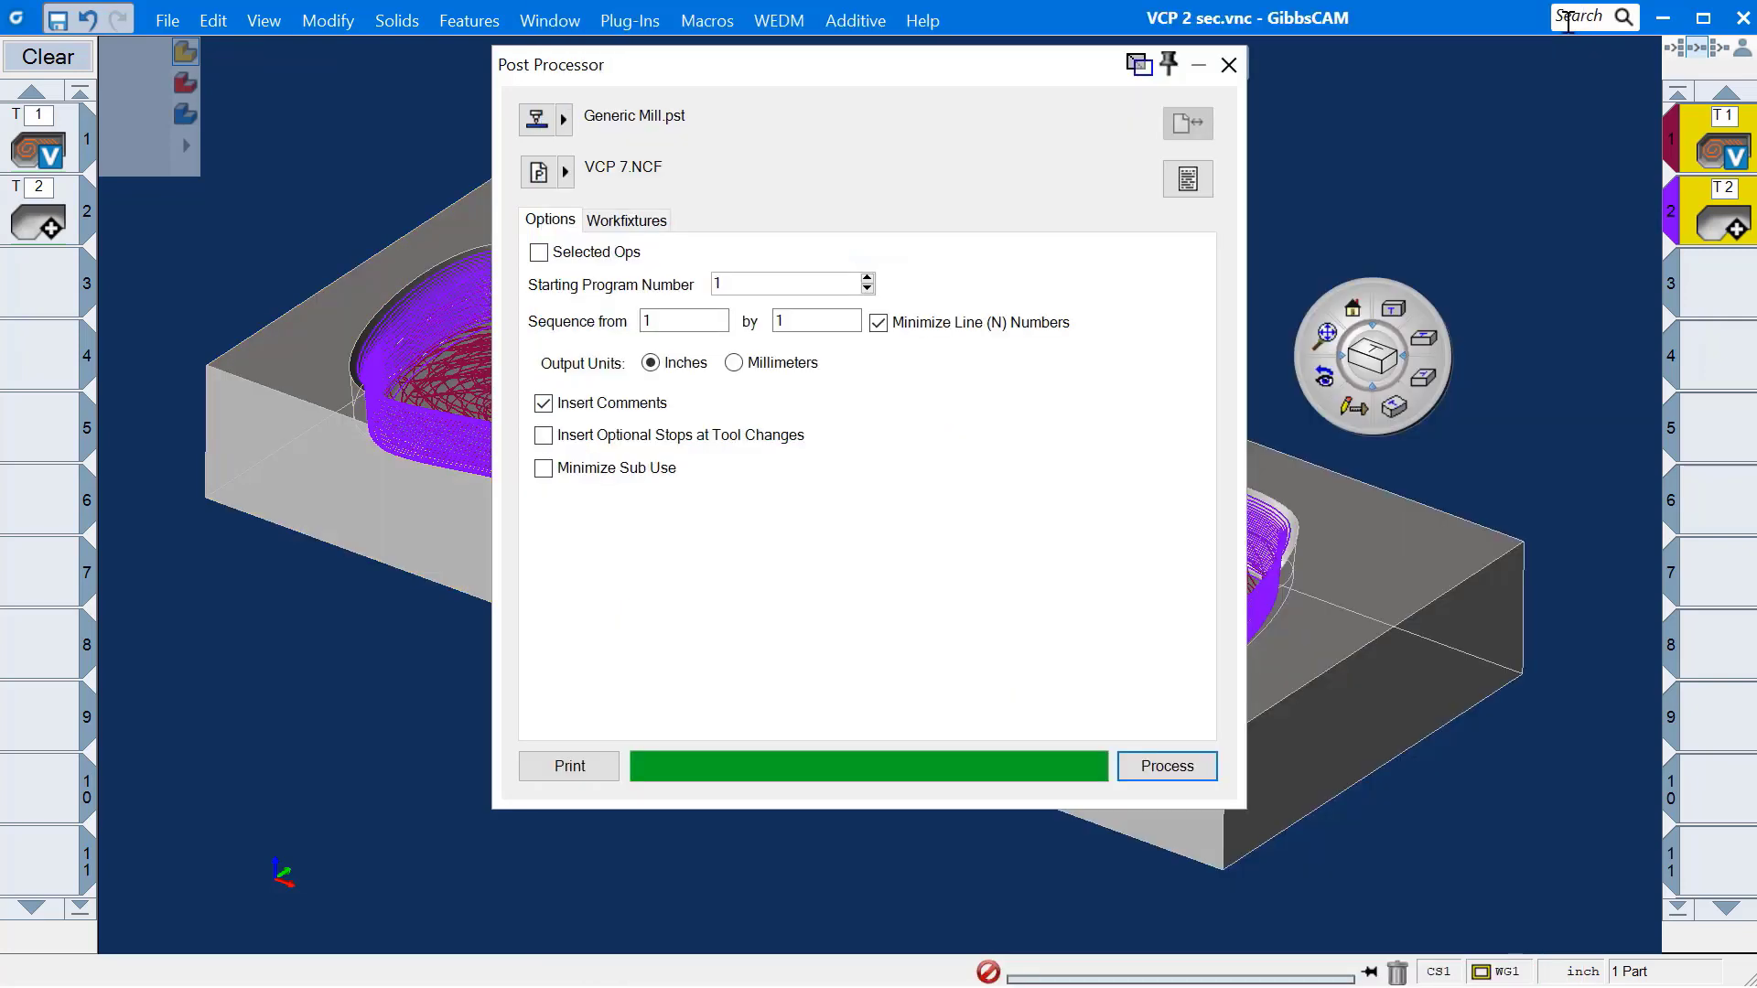
left_click(1229, 64)
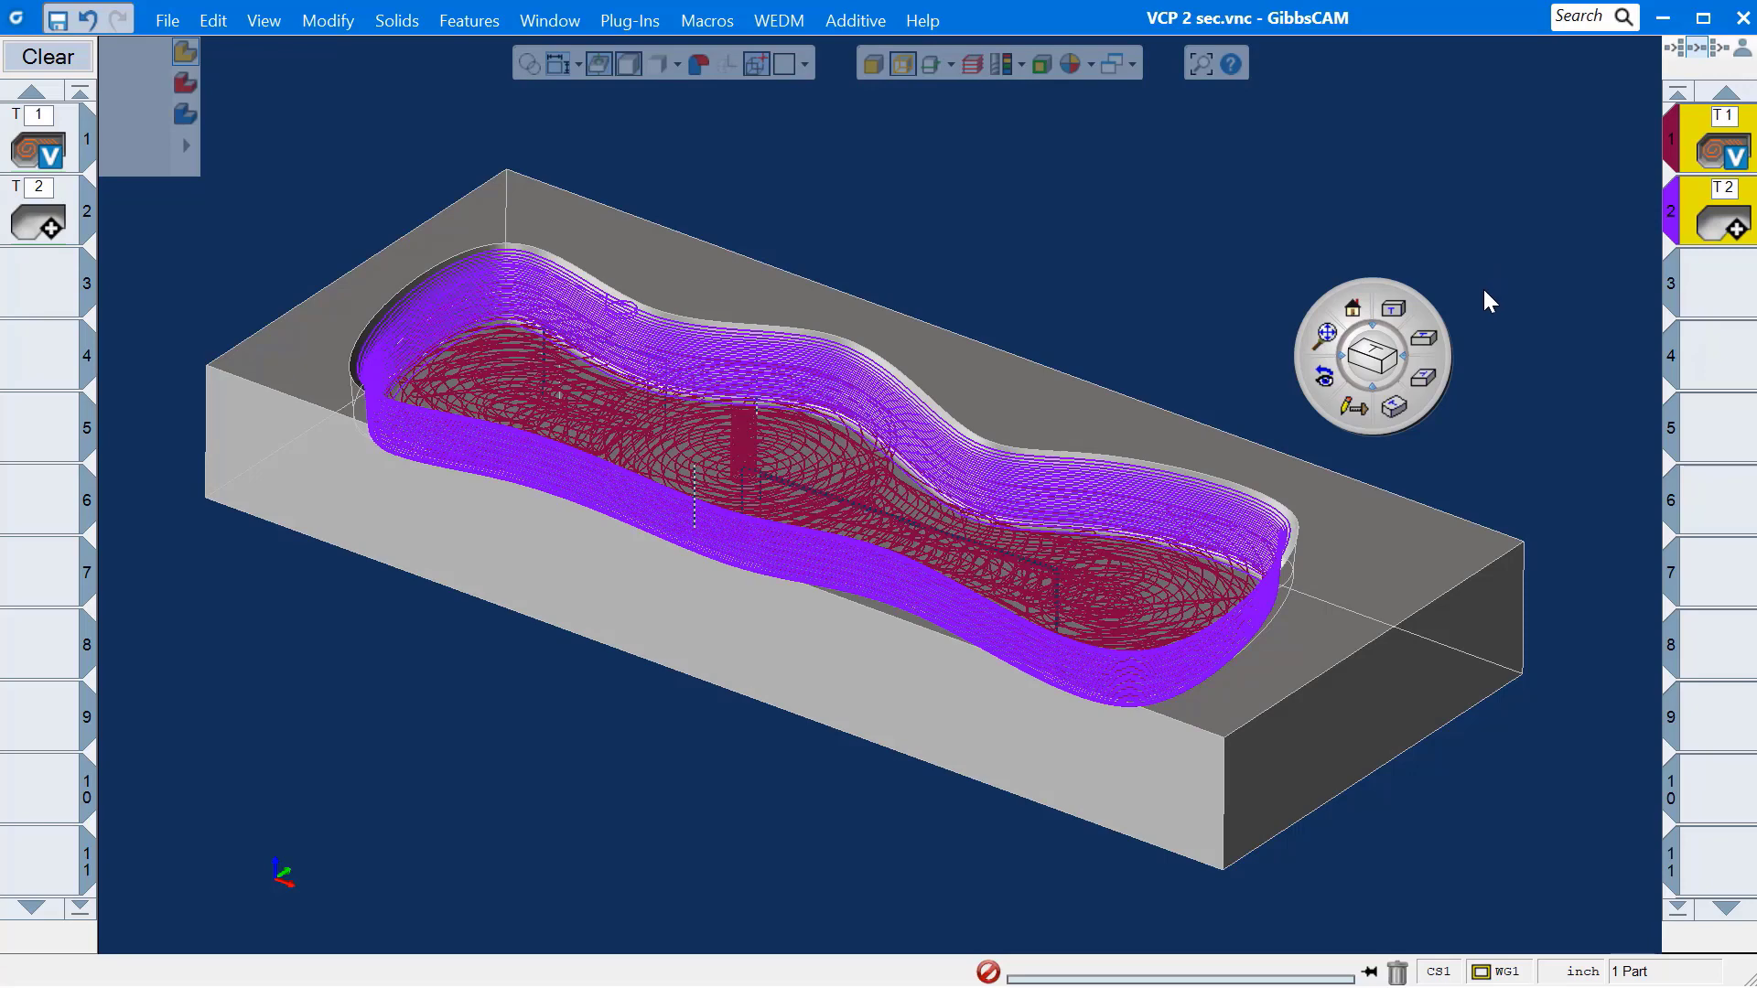
Step: Examine the part and toolpaths in the trackball's top, front, side and isometric views and their opposites
left_click(1390, 311)
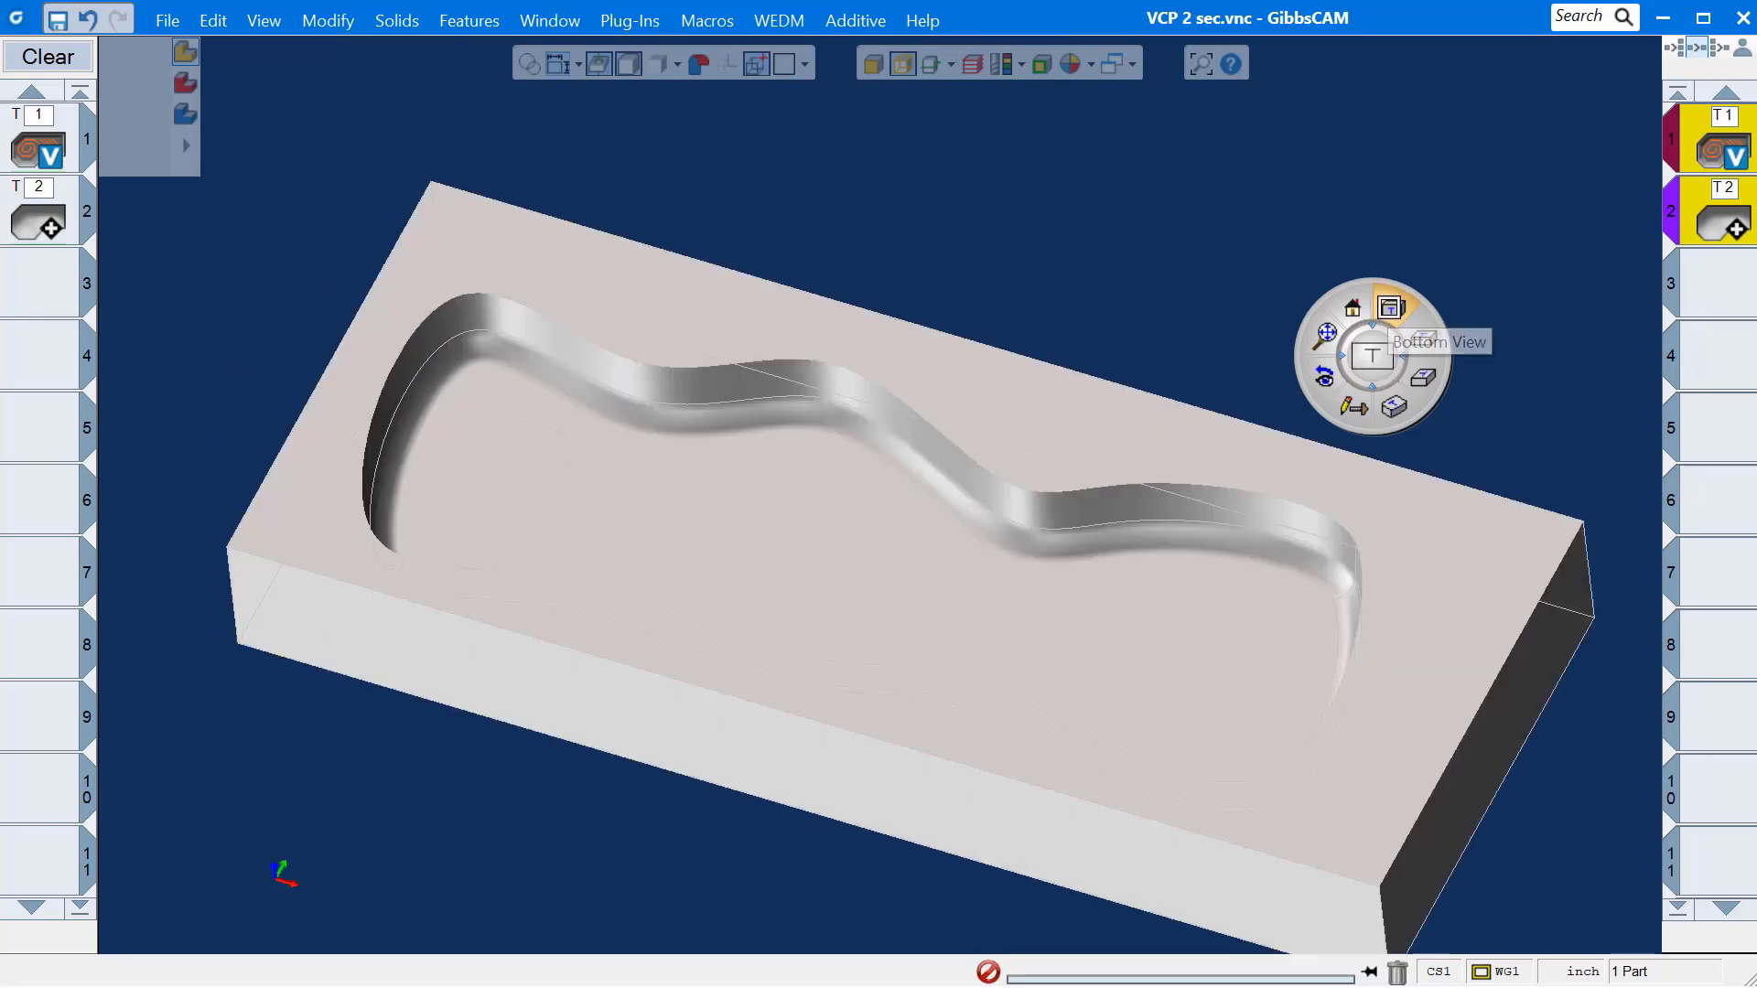
left_click(1419, 335)
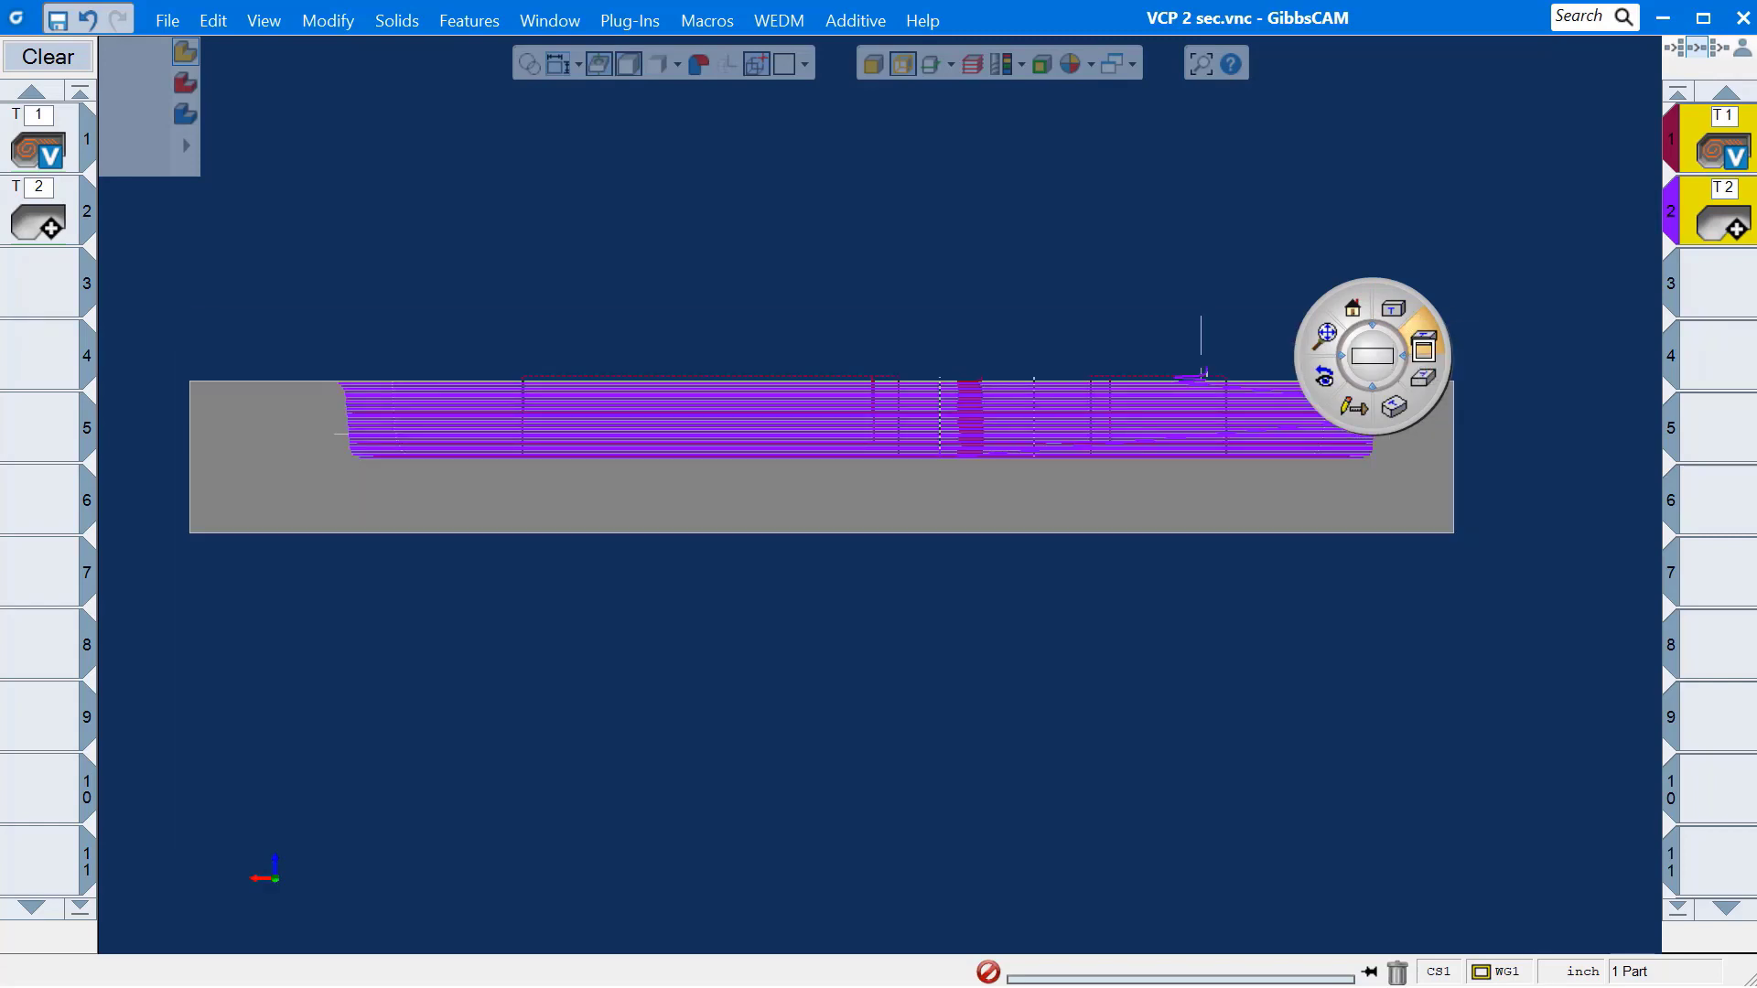
left_click(1423, 376)
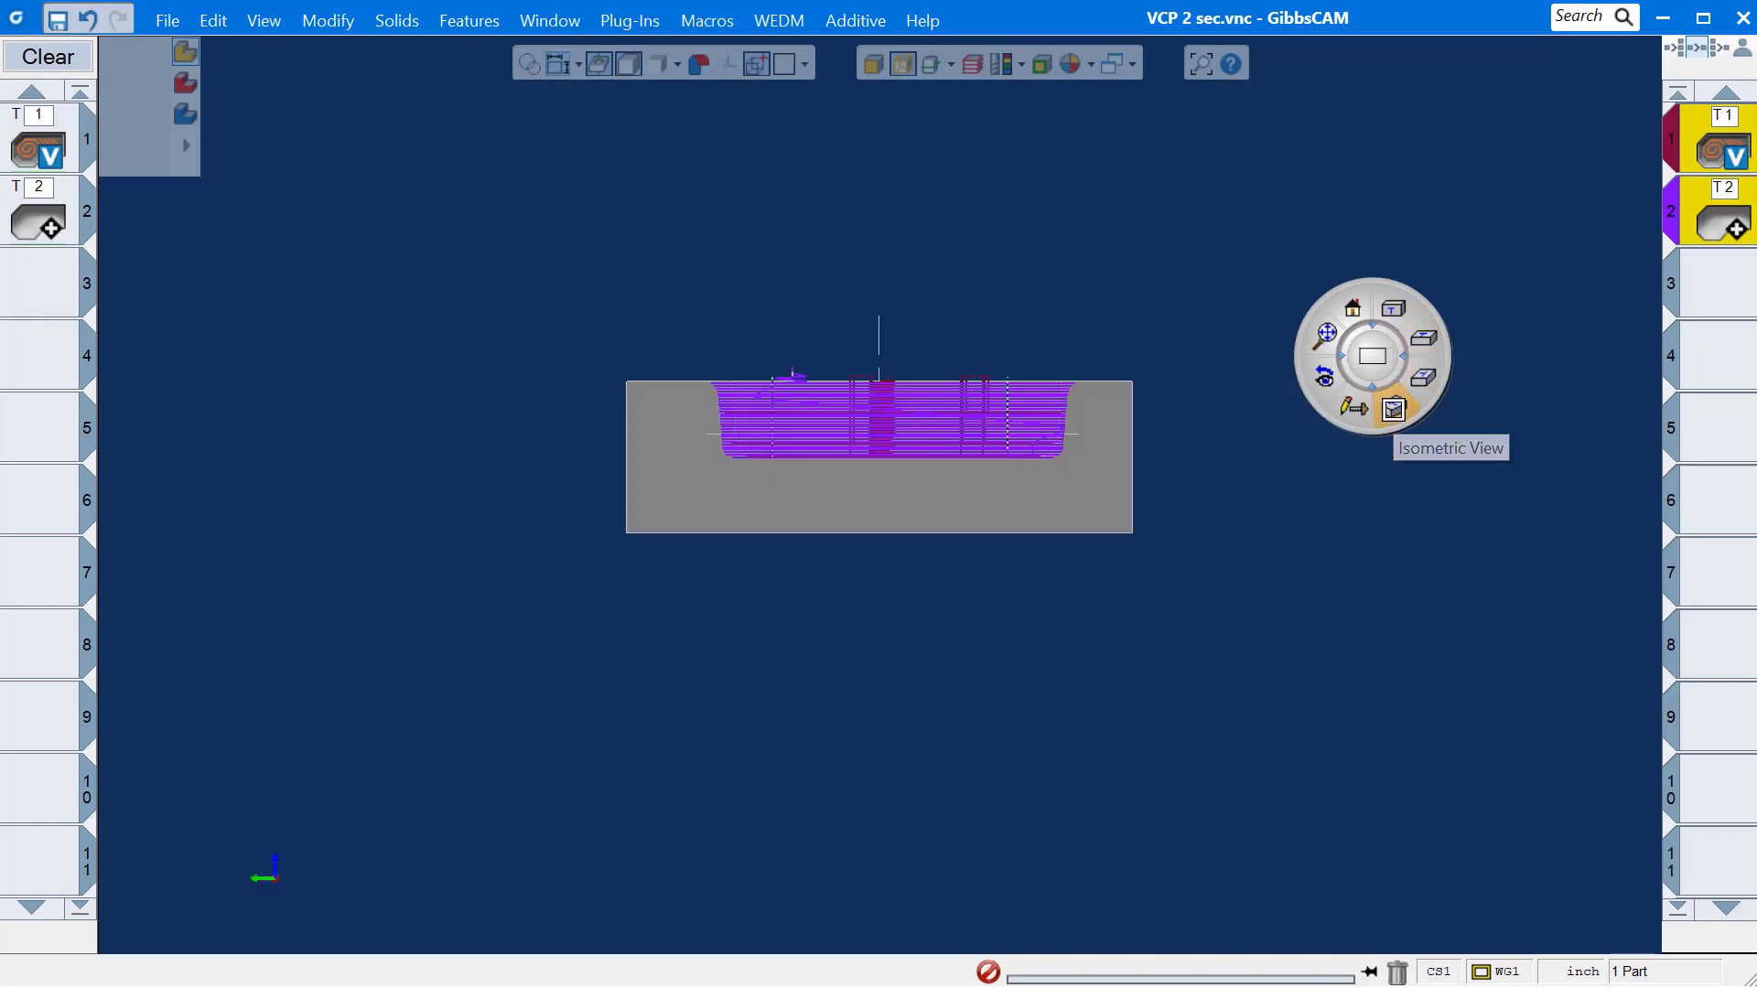
left_click(1393, 410)
left_click(1394, 410)
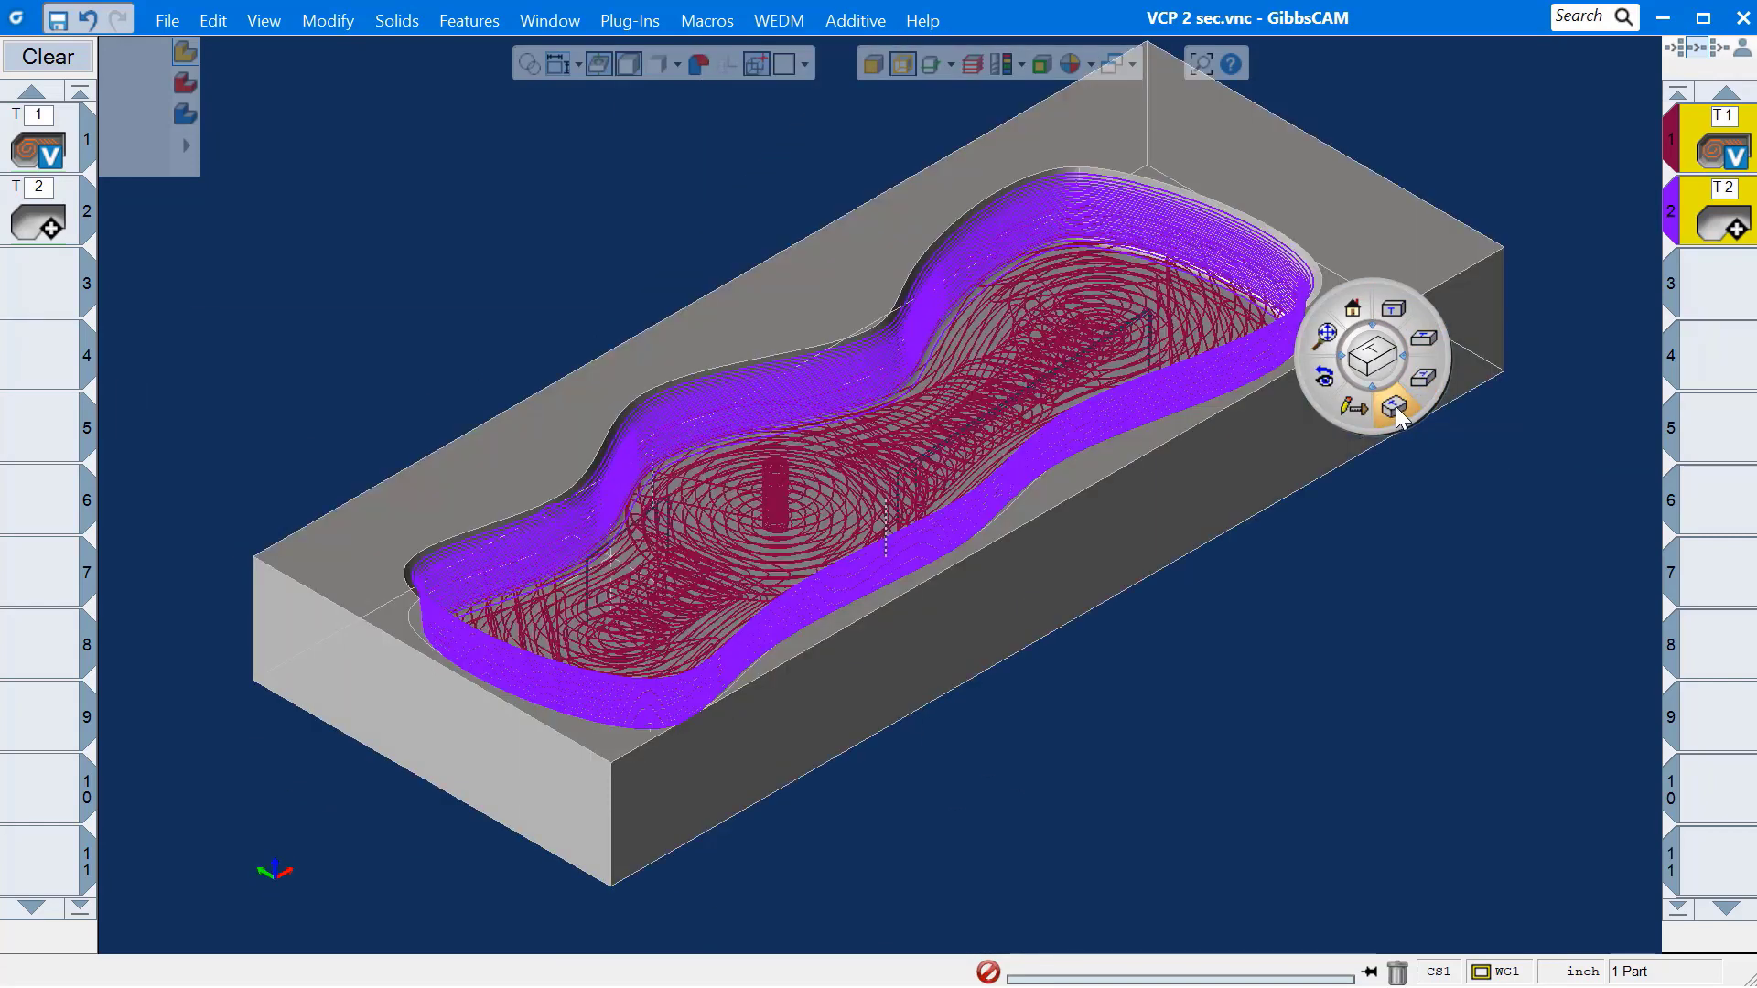
left_click(1393, 311)
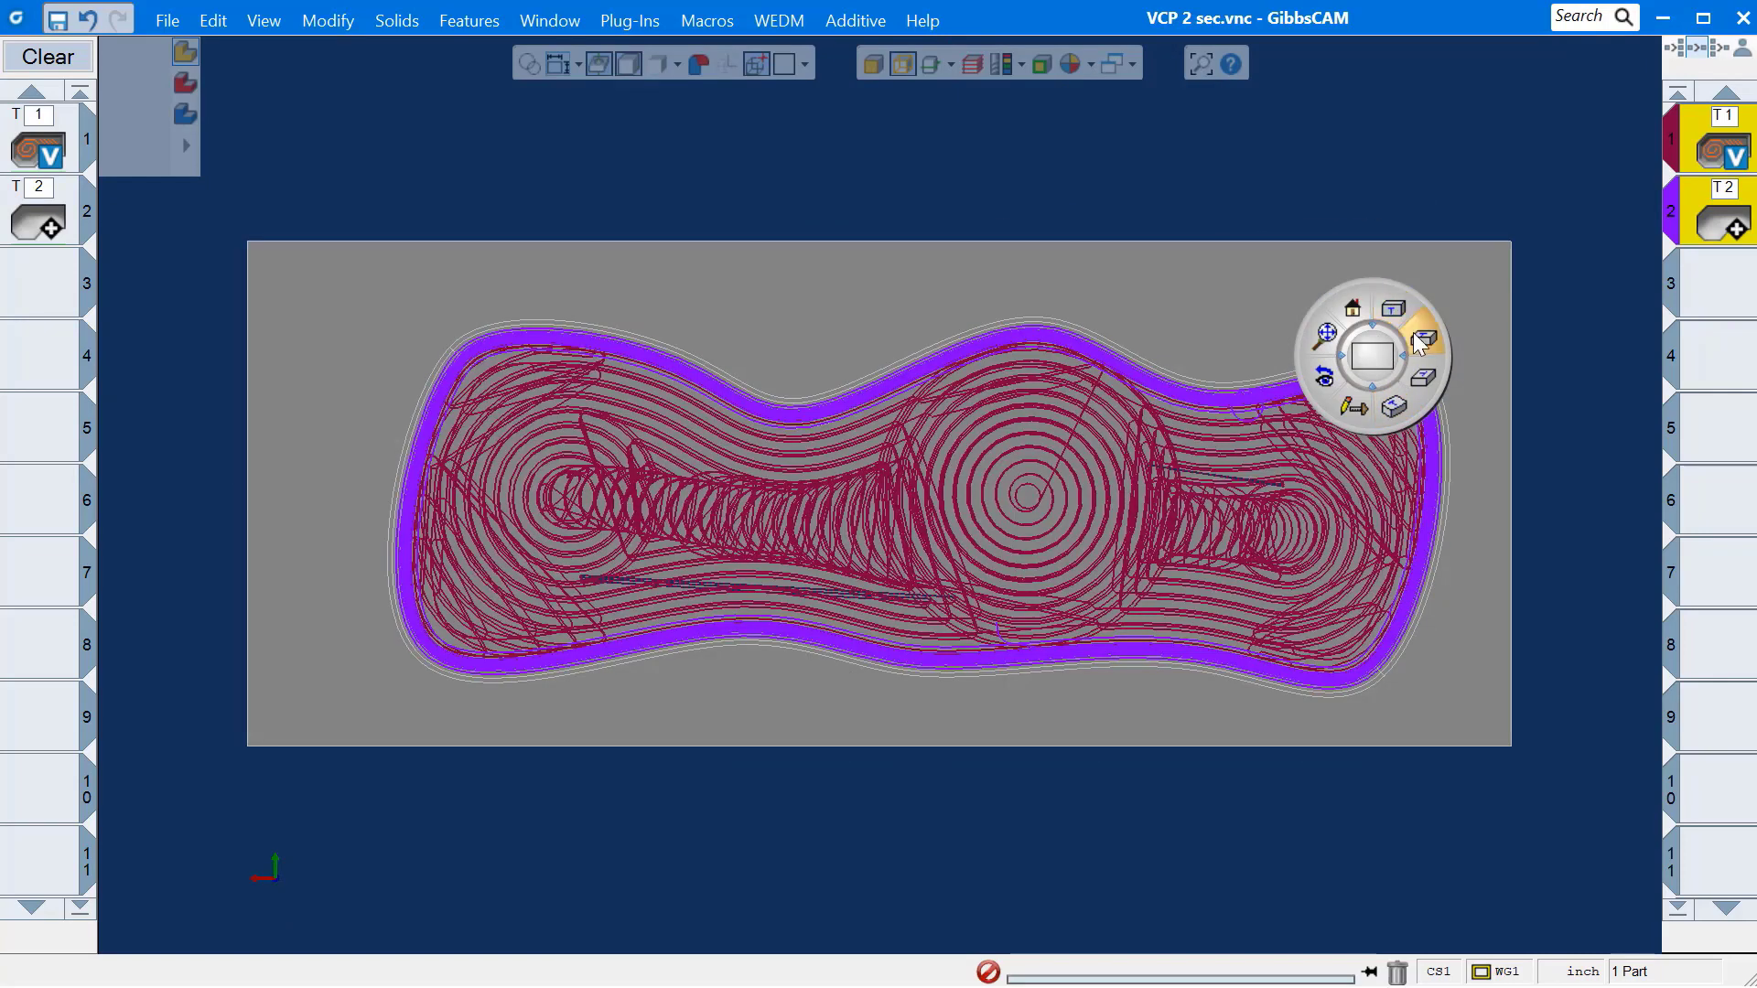
left_click(1426, 380)
left_click(1426, 381)
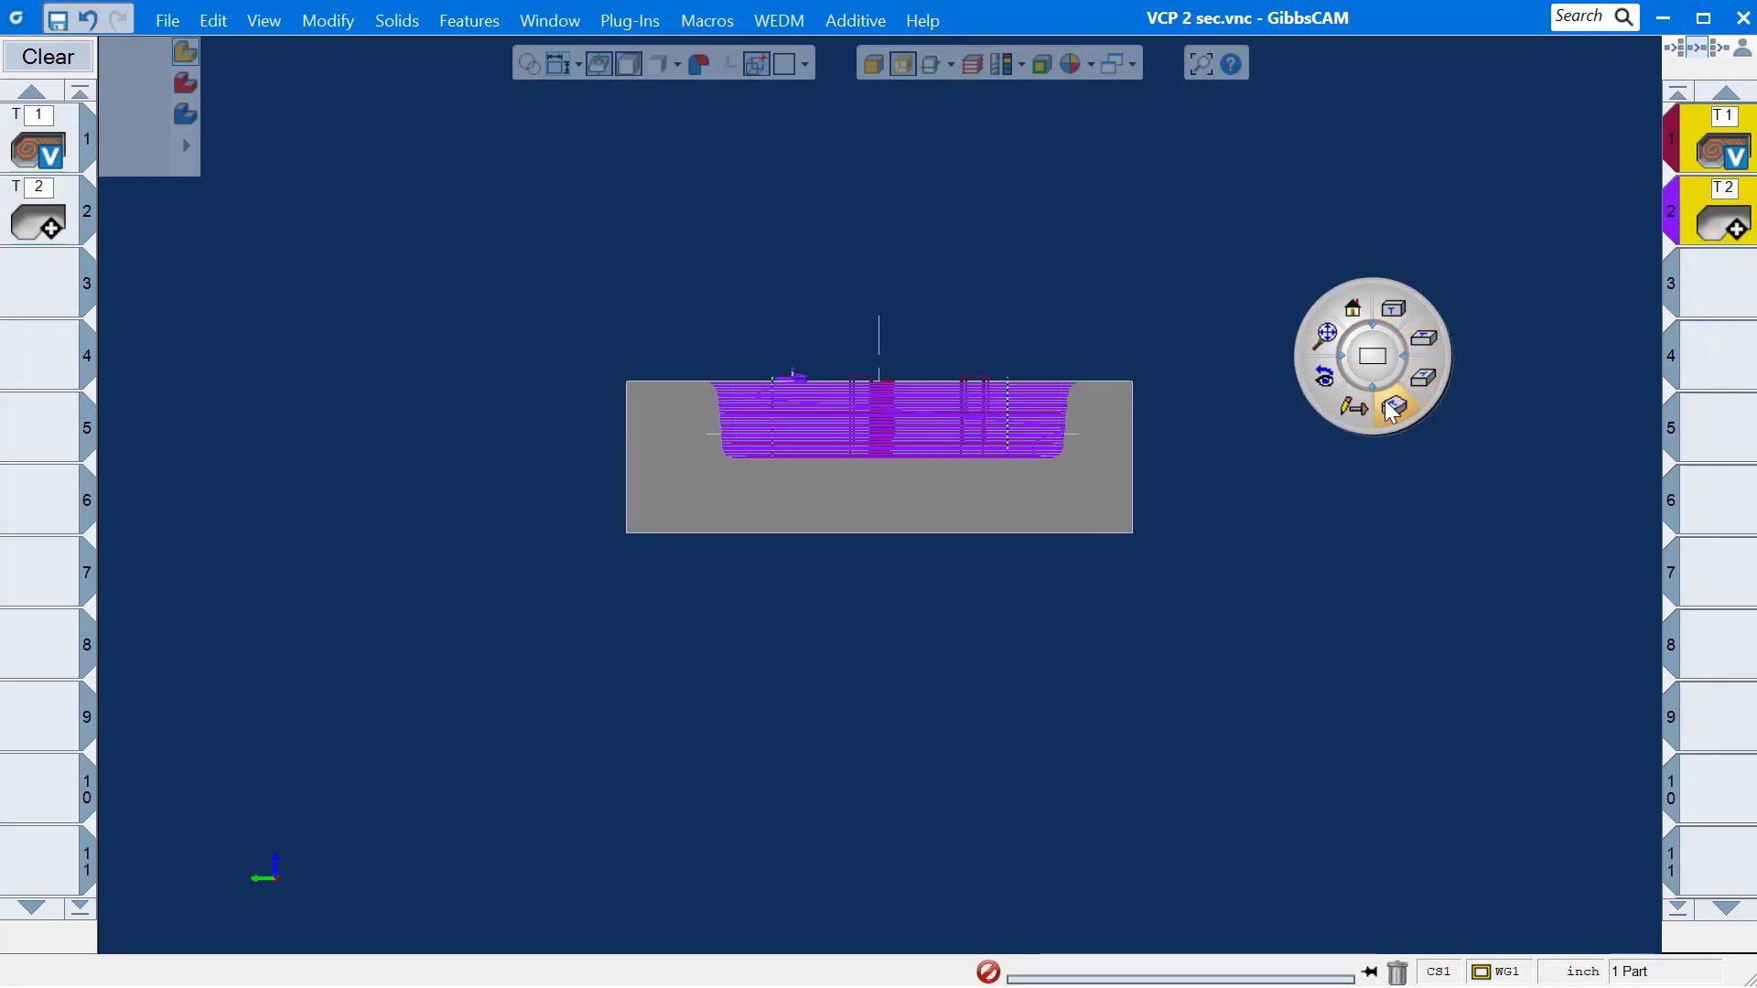
left_click(1392, 408)
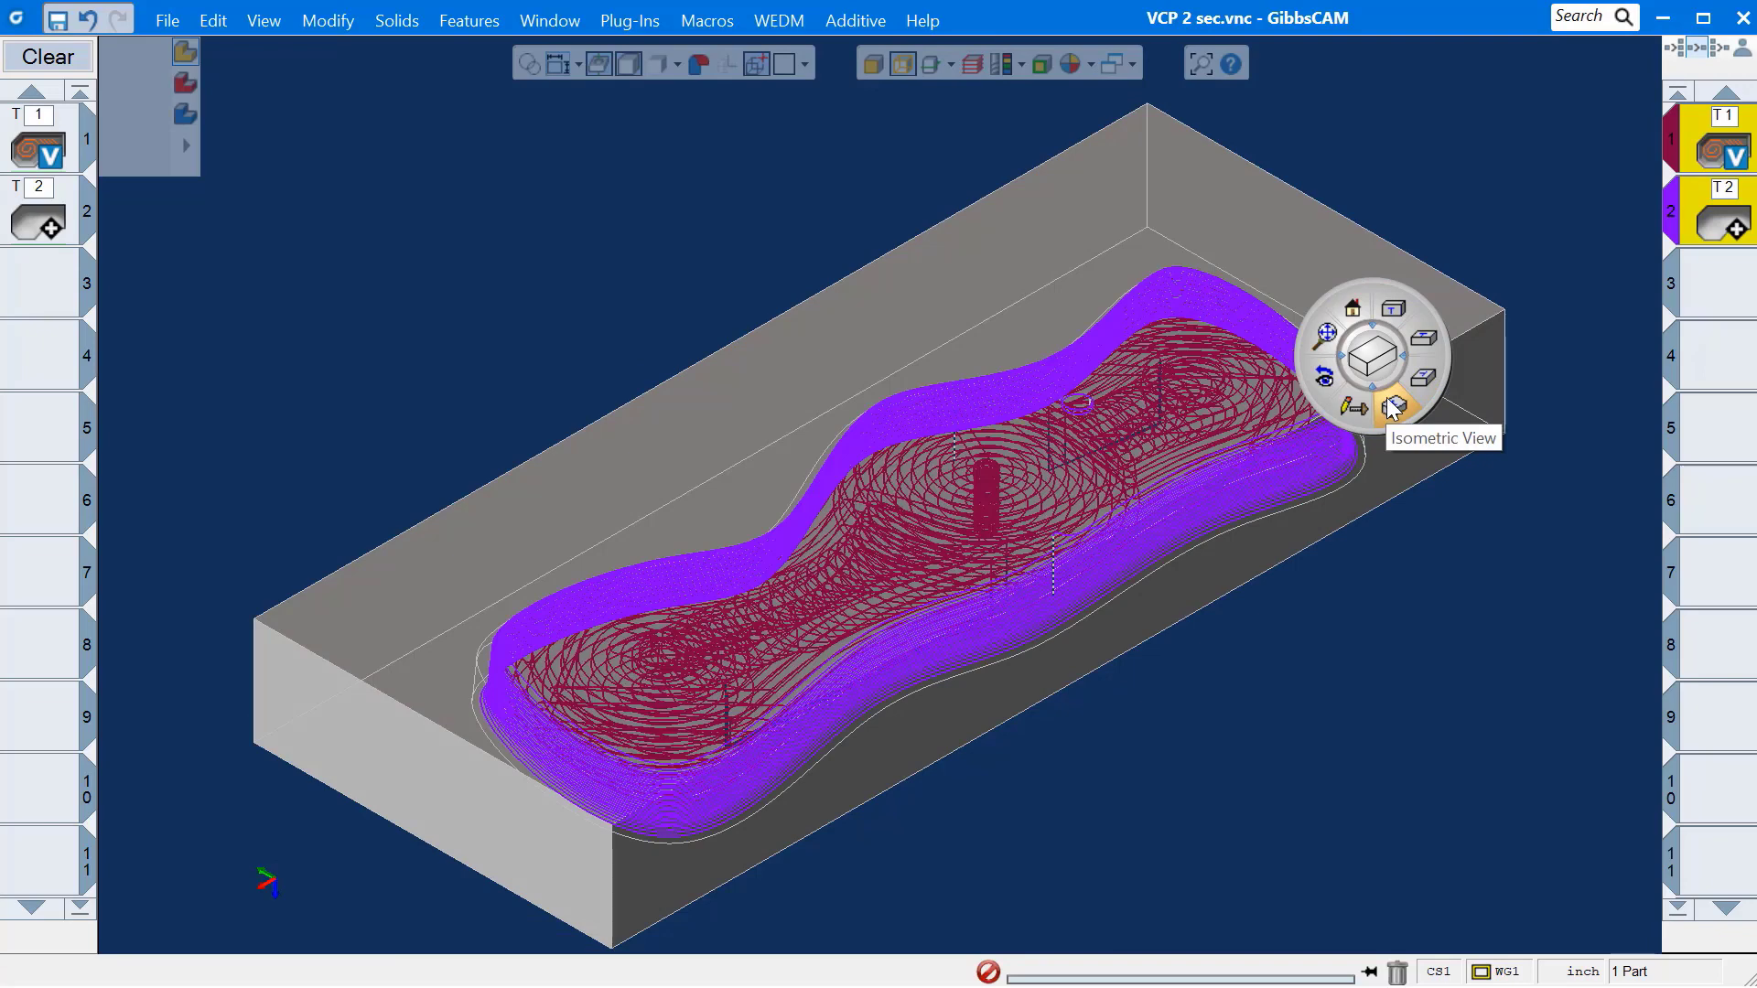
left_click(1392, 408)
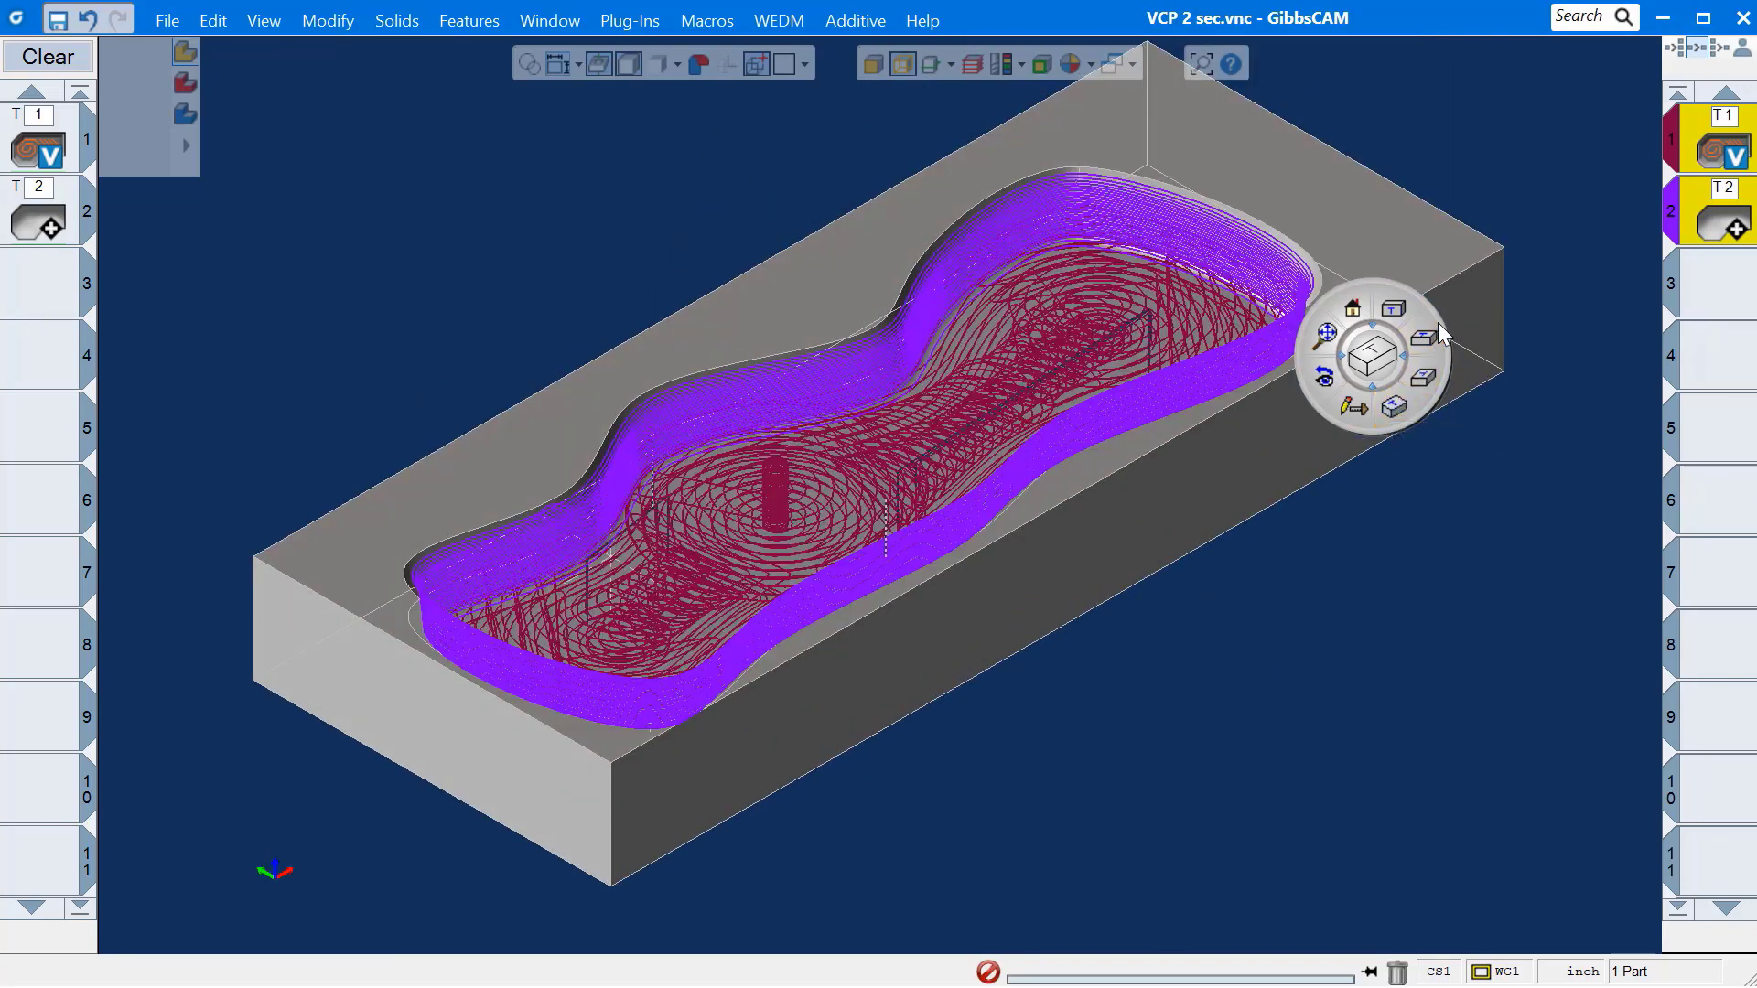